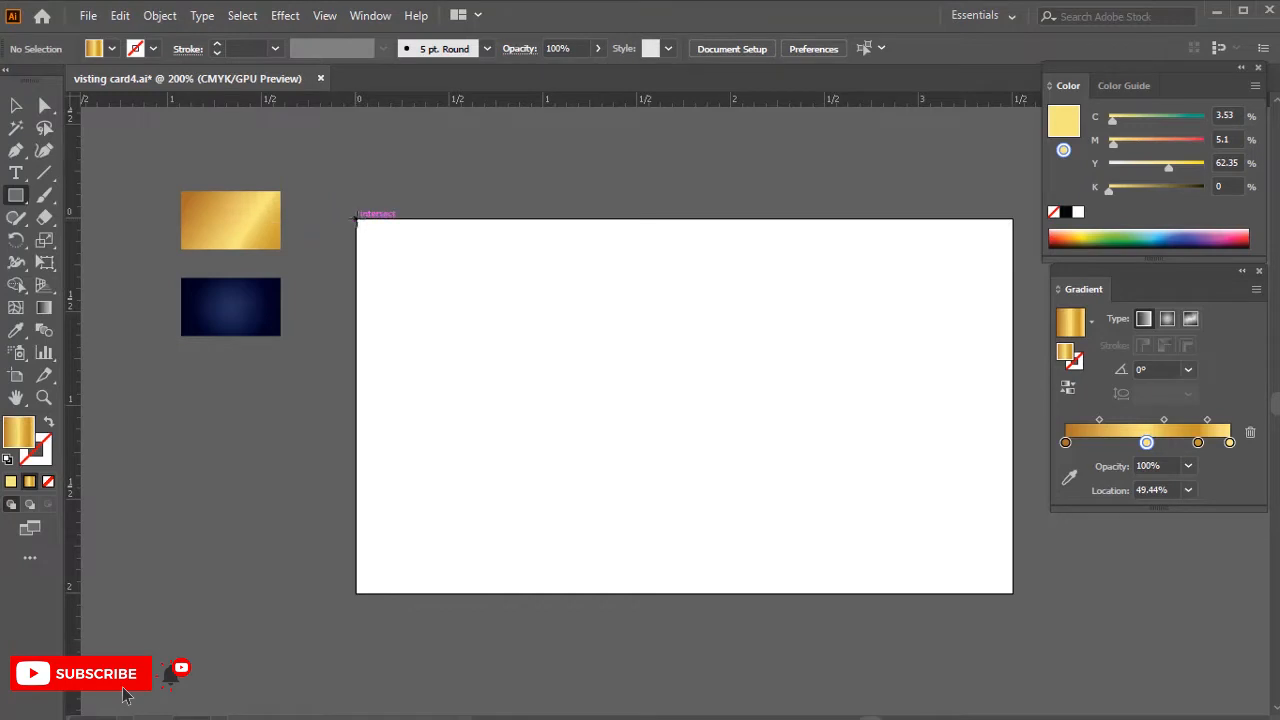
- Draw a 3.5 × 2 in gold gradient rectangle starting from the artboard's upper-left corner
left_click(358, 221)
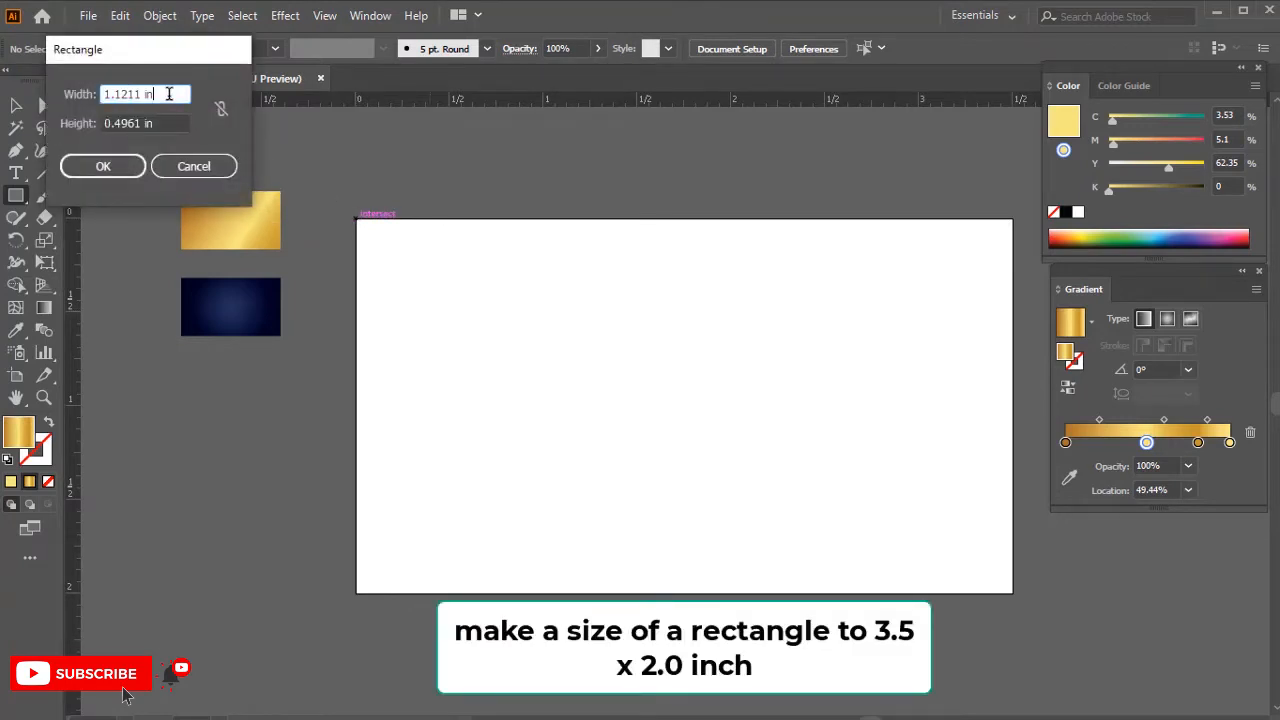
type("3.5")
key("Tab")
type("2")
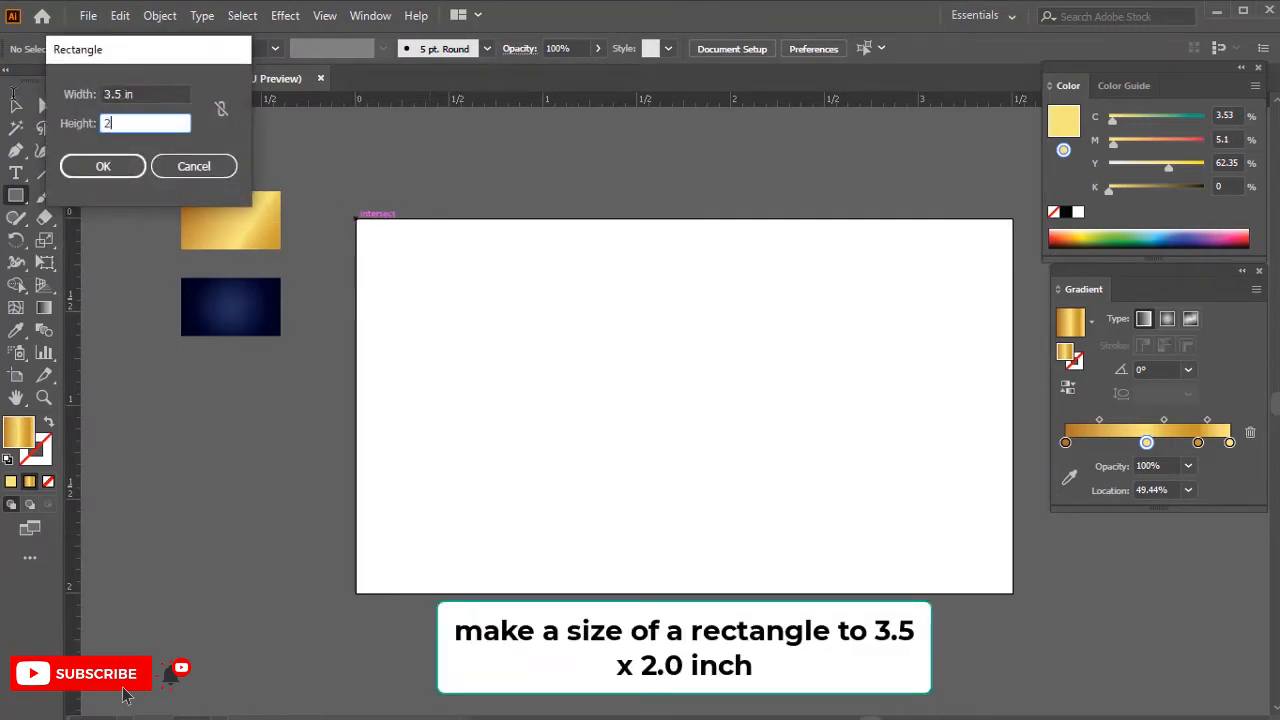
left_click(103, 166)
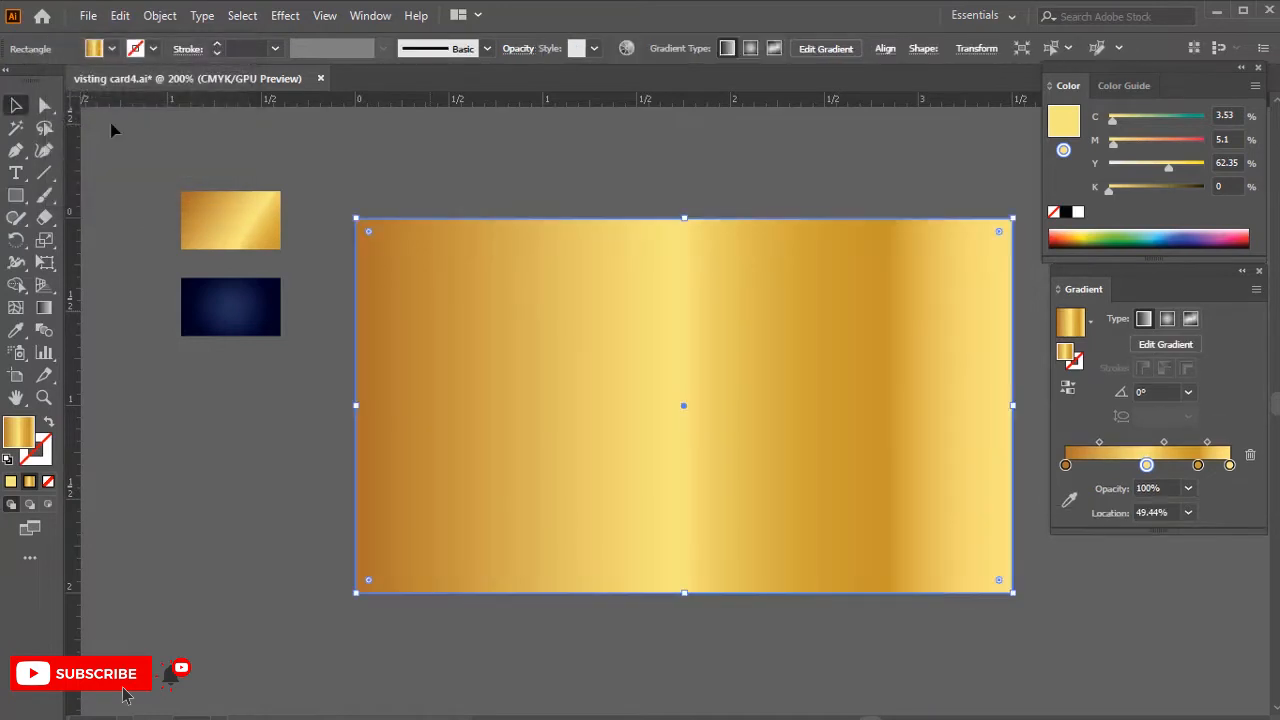
left_click(445, 146)
- Narrow the gold rectangle to about the card's left third and cover the rest with a copy widened to the right edge
scroll(562, 256, "up", 3)
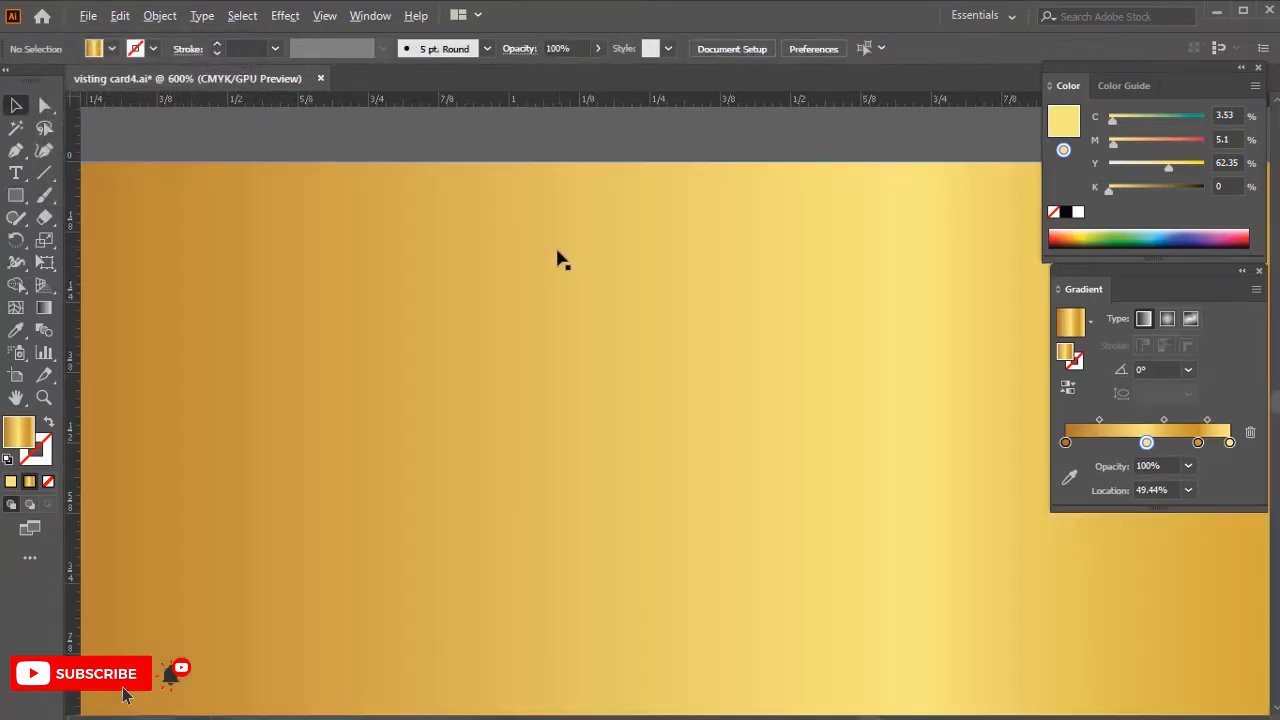
scroll(558, 256, "down", 3)
left_click_drag(634, 348, 480, 317)
left_click(814, 368)
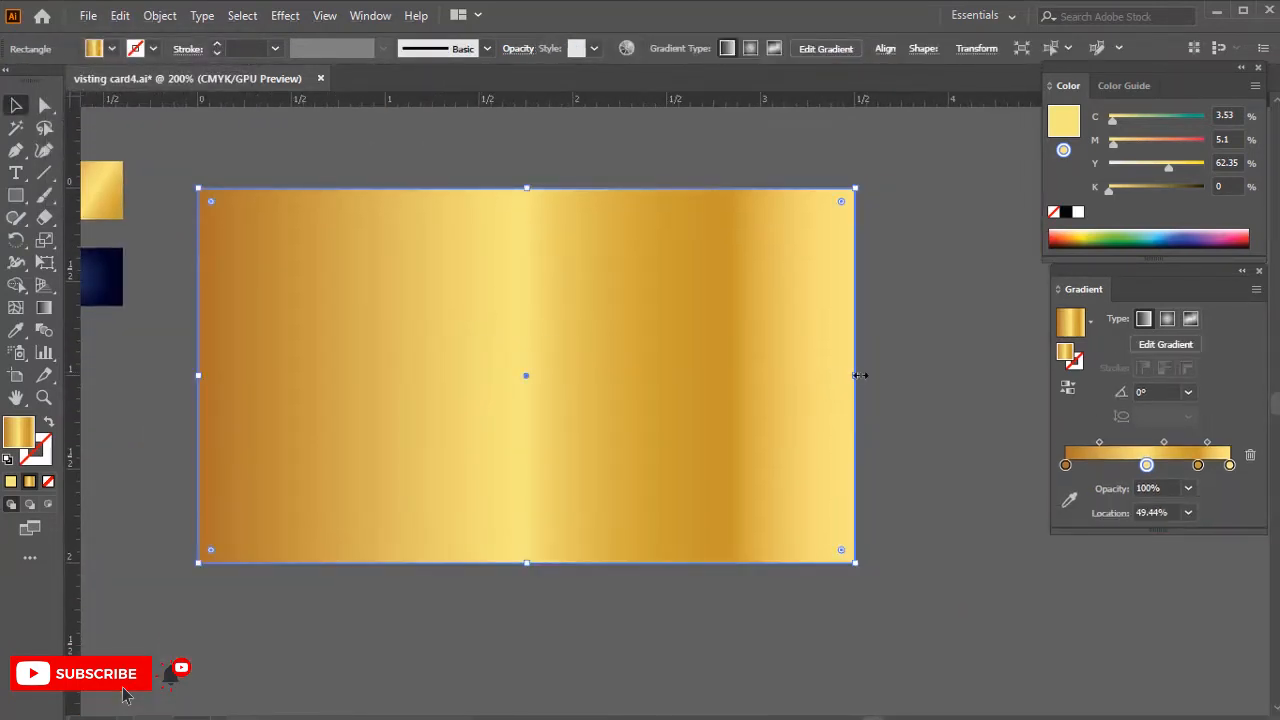
left_click_drag(858, 375, 420, 375)
left_click_drag(537, 371, 572, 365)
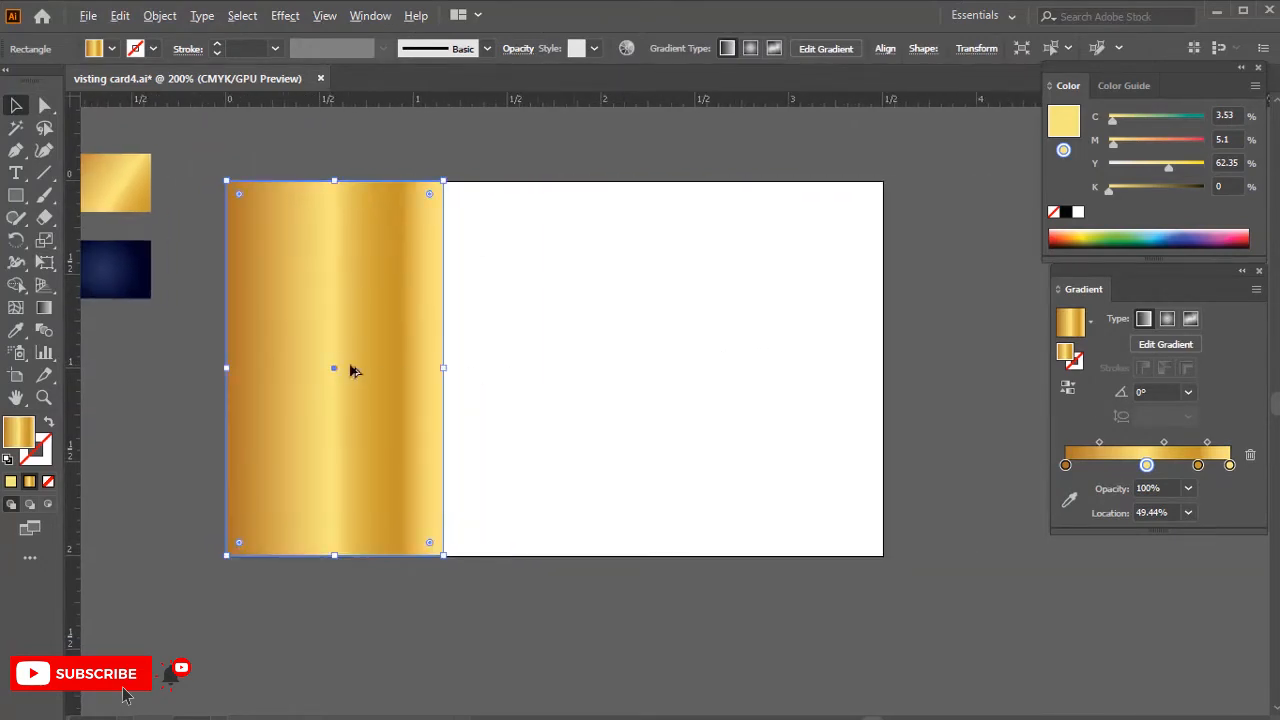
left_click_drag(352, 371, 558, 371)
left_click_drag(664, 368, 883, 368)
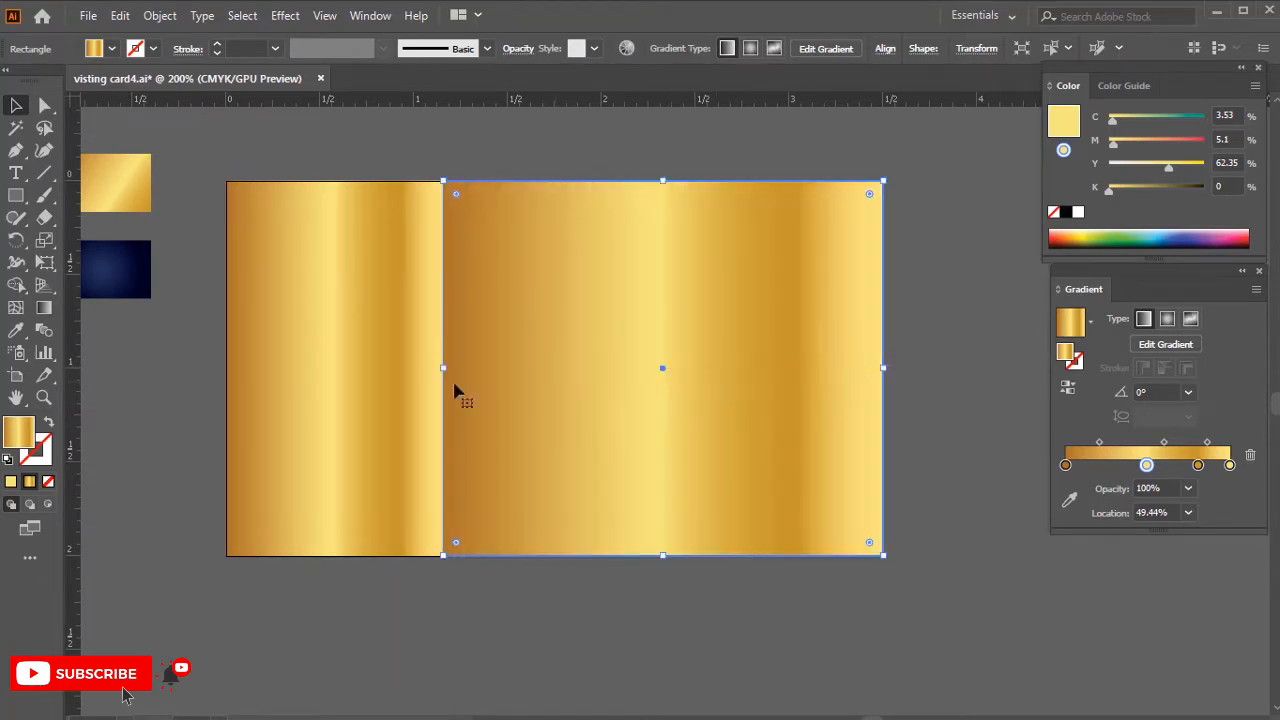
- Sample the navy gradient swatch onto the wider right rectangle and turn its fill into solid navy
left_click(16, 330)
left_click(146, 277)
scroll(254, 360, "left", 3)
key("v")
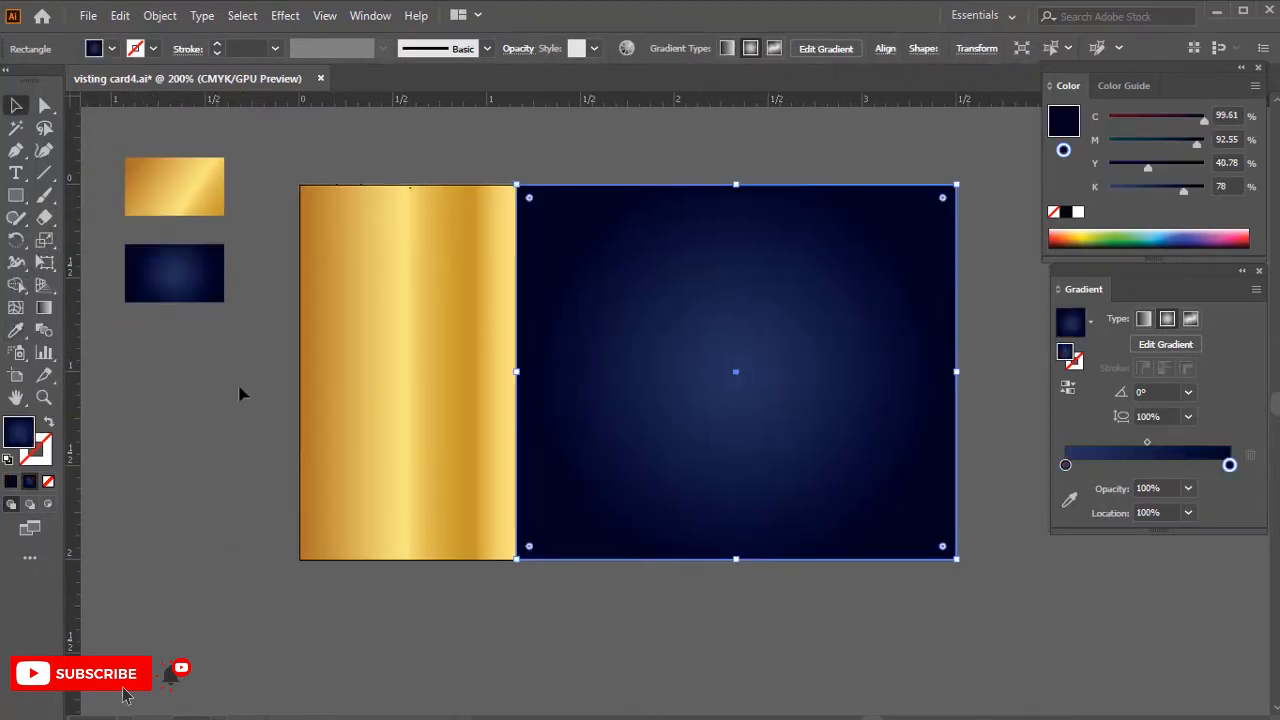
left_click(11, 482)
left_click(191, 463)
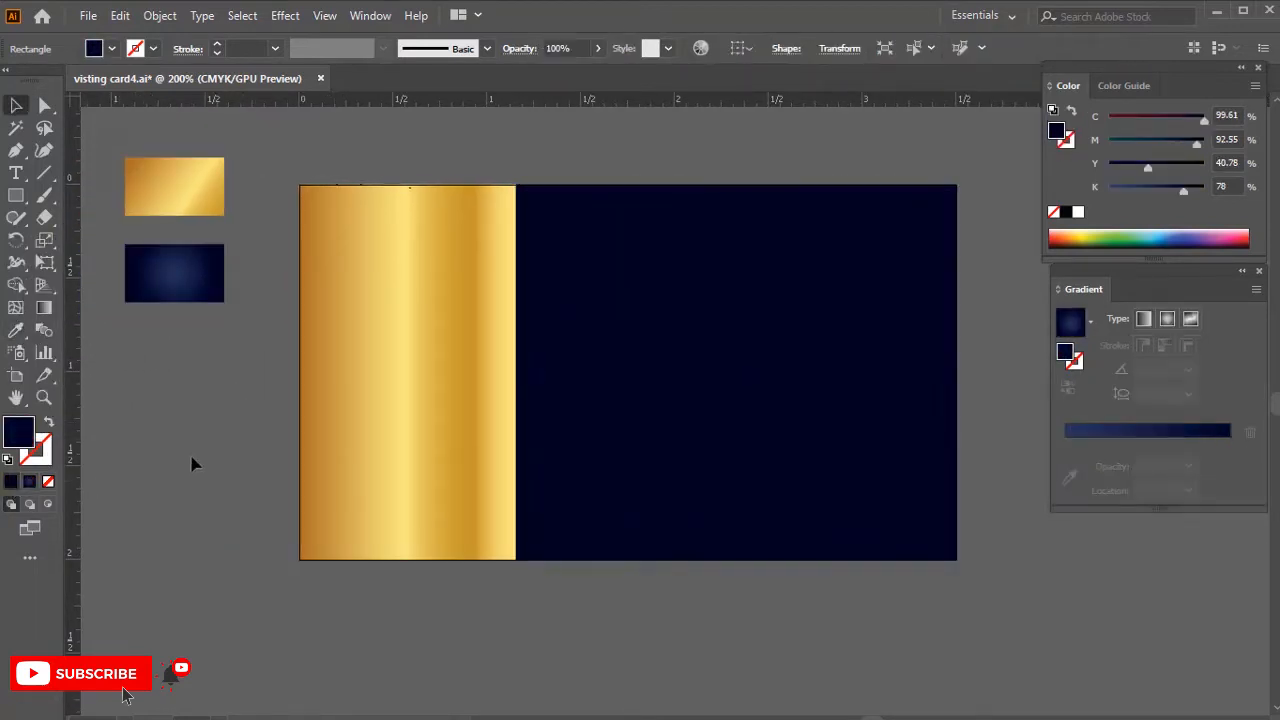
- Draw a large circle centred halfway up the seam between the gold and navy rectangles
scroll(423, 214, "up", 2)
scroll(406, 243, "down", 2)
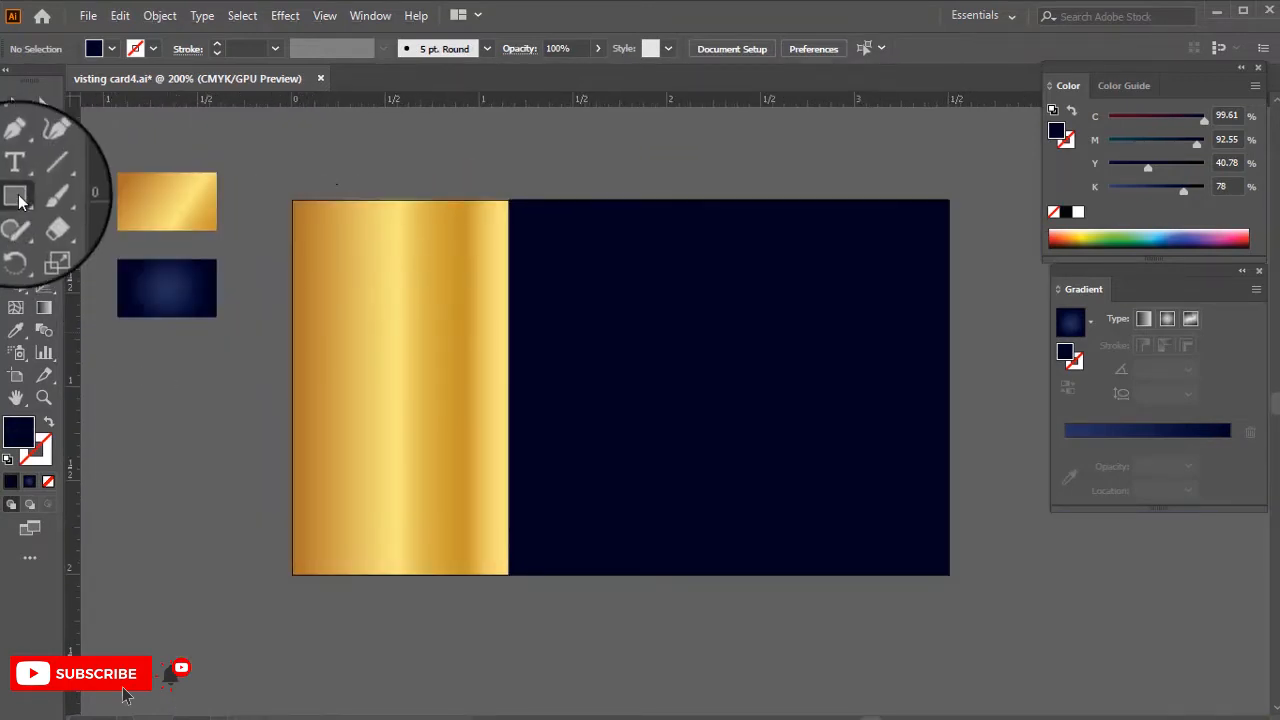
left_click_drag(19, 199, 55, 236)
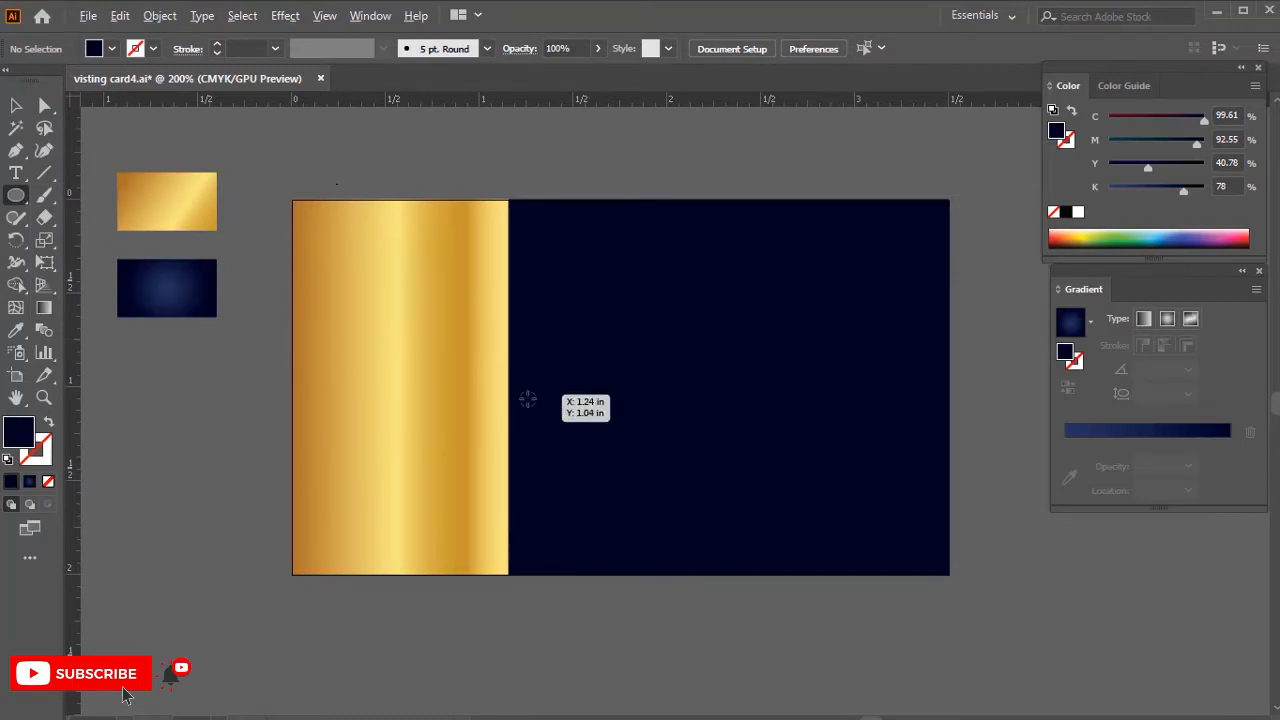
left_click_drag(507, 386, 623, 523)
key("v")
left_click(578, 606)
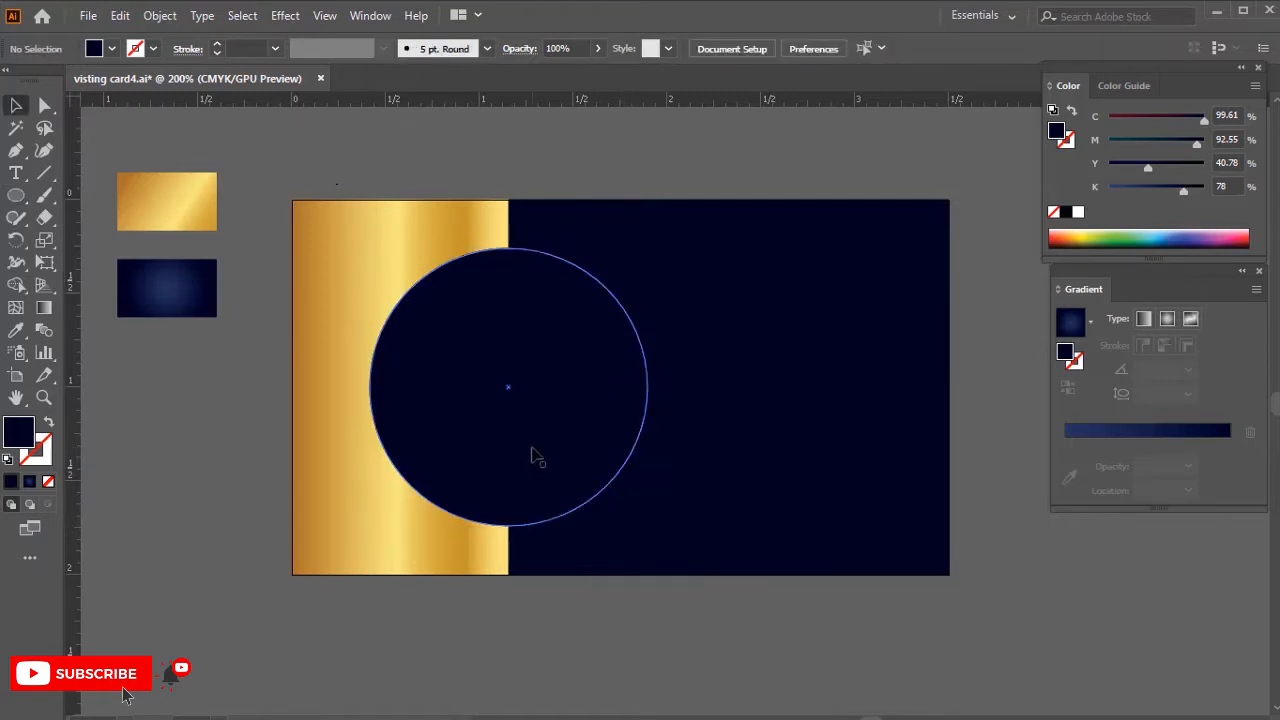
- Recolour the circle light blue (C 58.04, M 0, Y 3.53, K 0)
left_click(534, 451)
left_click(1157, 232)
left_click(660, 620)
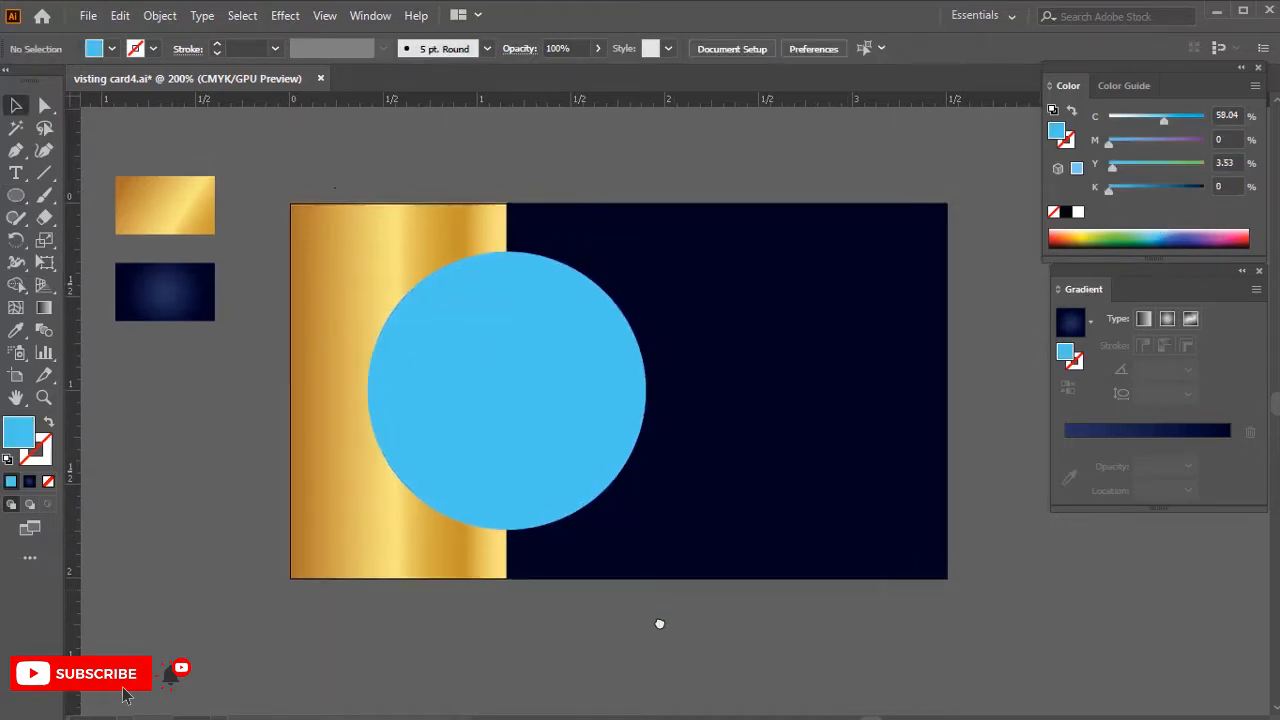
- Trim the navy rectangle with the light blue circle using Pathfinder
scroll(590, 540, "up", 1)
left_click(523, 471)
left_click(817, 382, "shift")
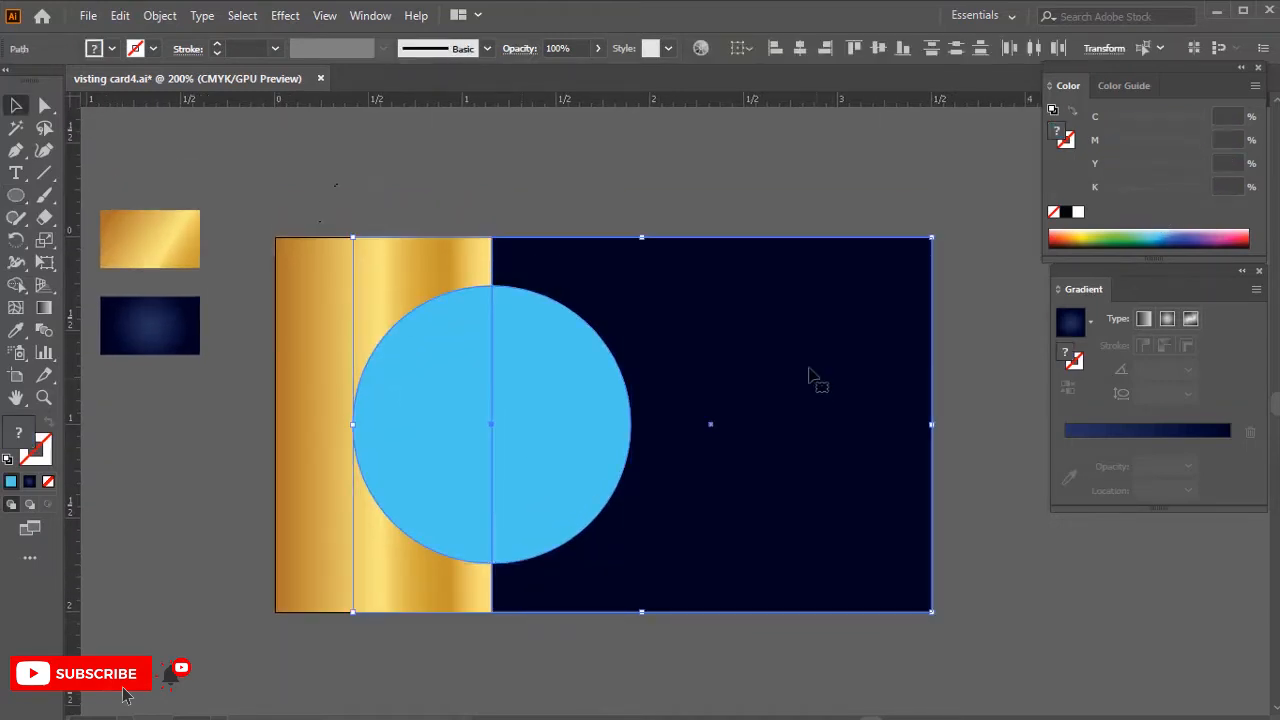
left_click(369, 15)
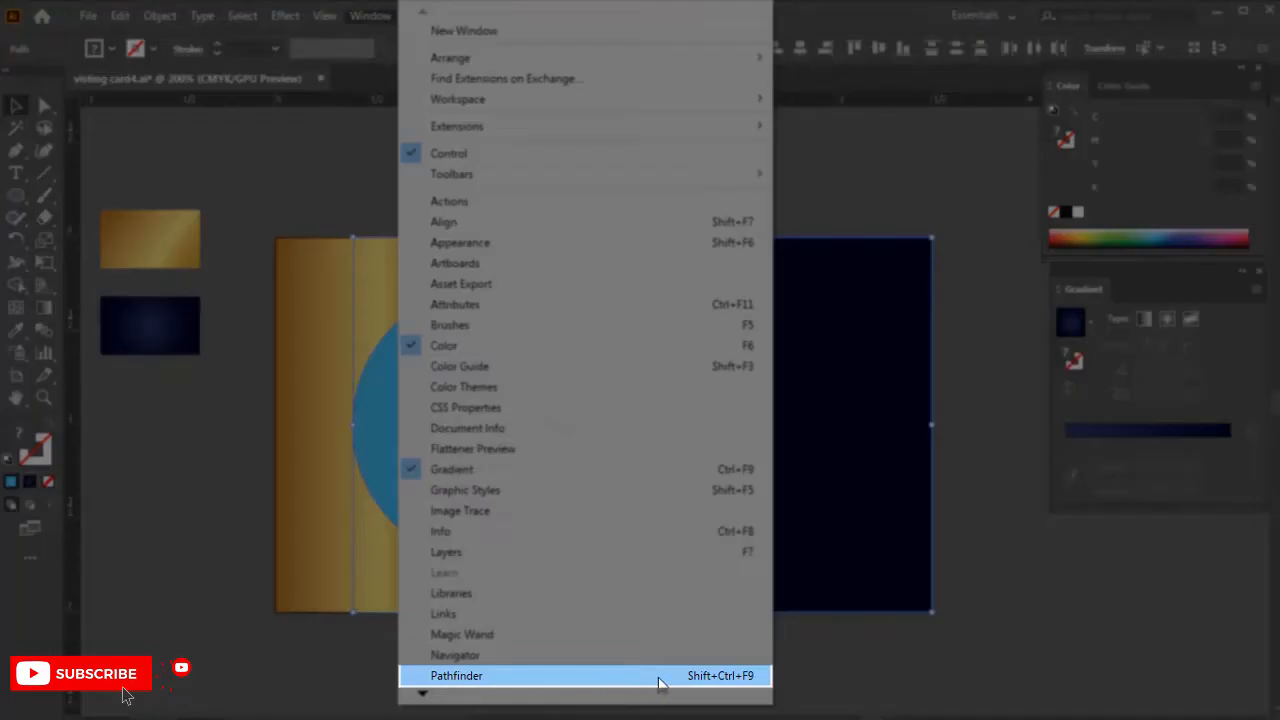
left_click(760, 678)
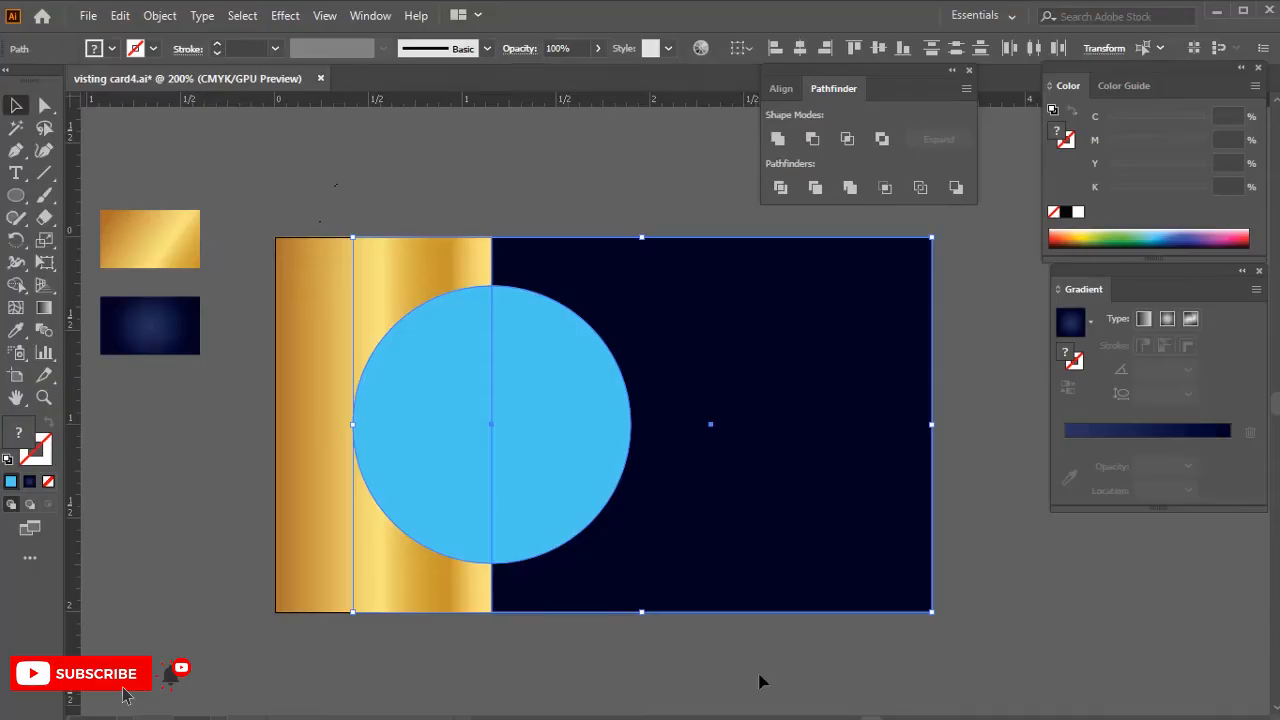
left_click(817, 188)
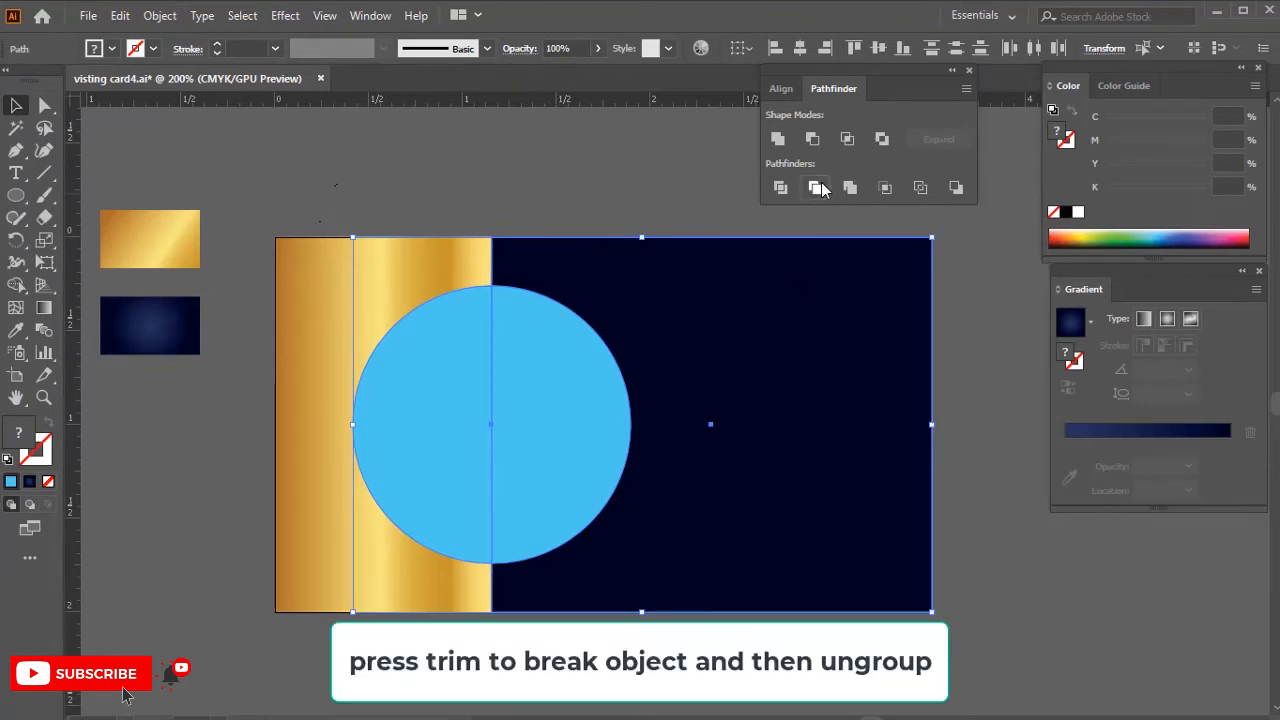
left_click(508, 215)
- Ungroup the trimmed circle and navy shape into separate objects
left_click(591, 349)
right_click(591, 352)
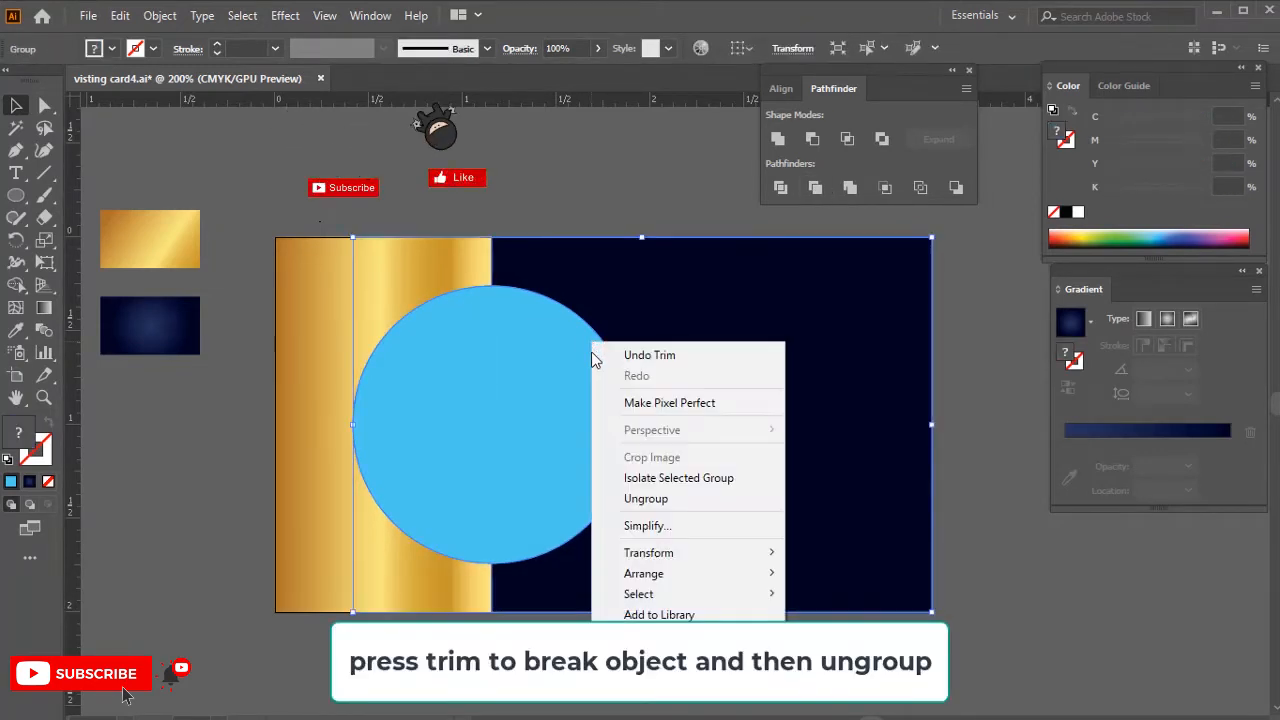
left_click(669, 499)
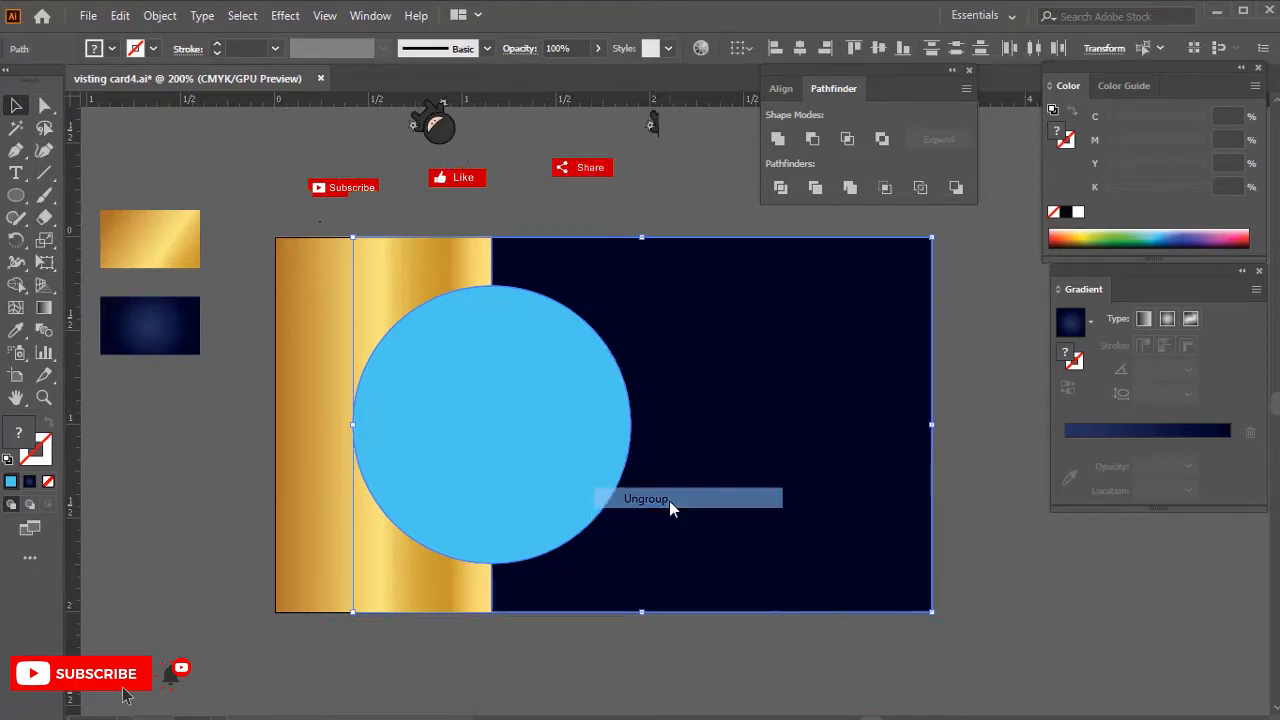
left_click(534, 643)
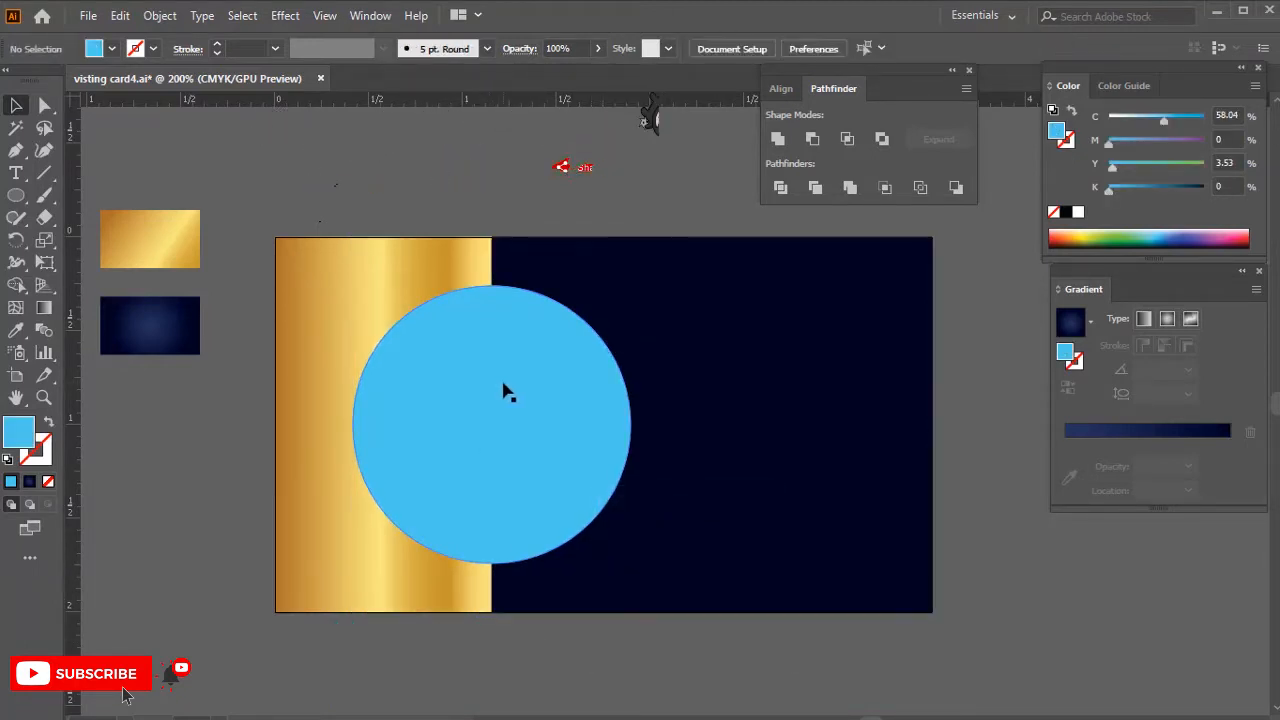
left_click_drag(503, 390, 420, 386)
left_click(466, 391)
- Round the navy shape's two corners where its straight left edge meets the circular cutout
left_click(768, 376)
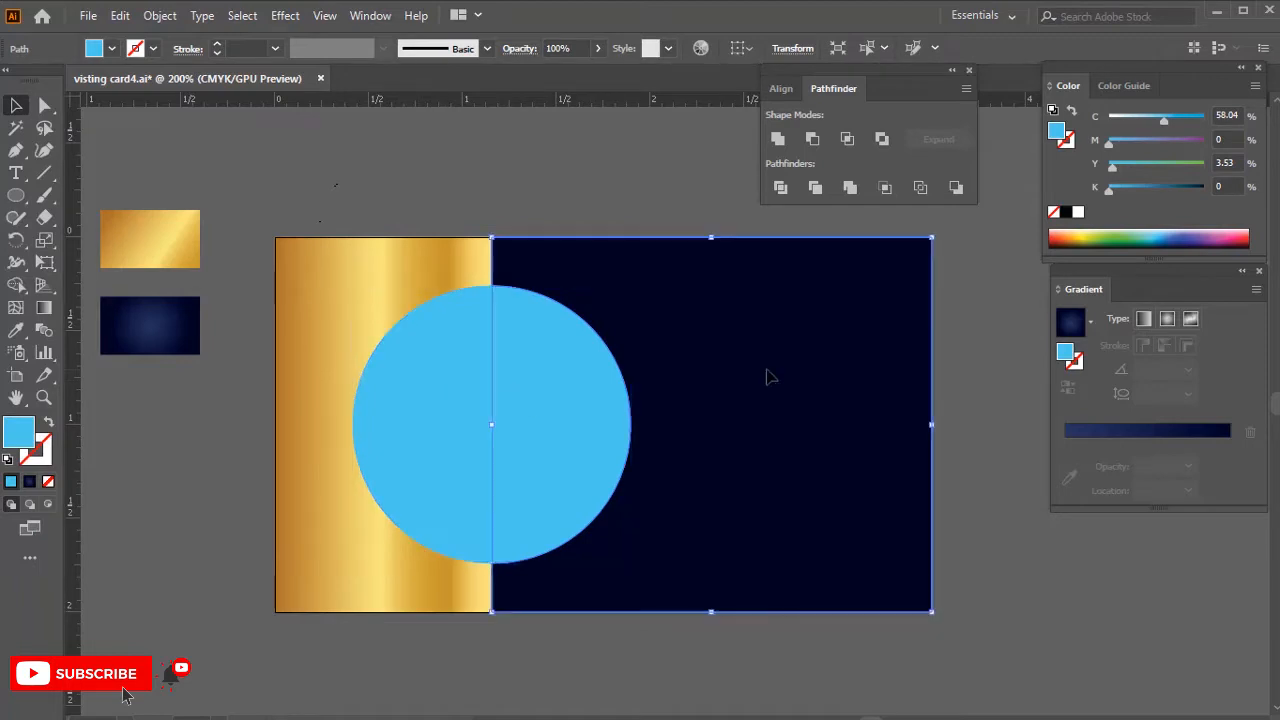
left_click(44, 107)
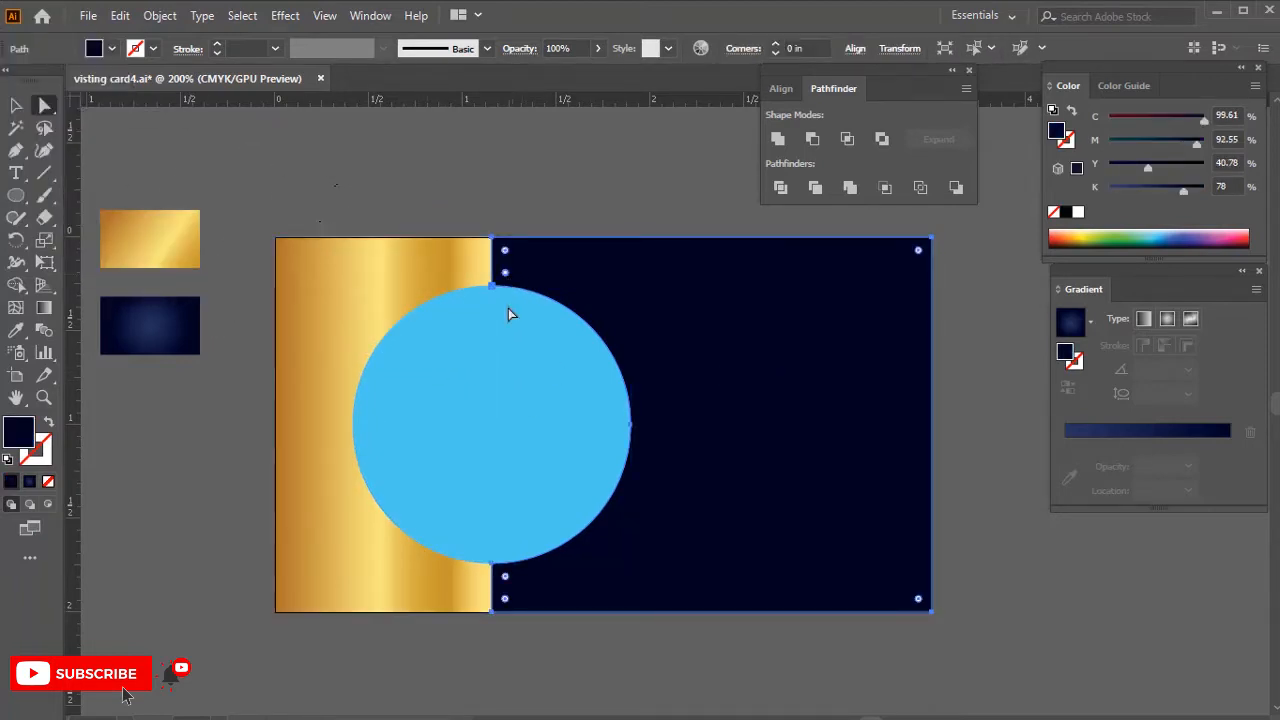
left_click(507, 585, "shift")
mouse_move(507, 582)
left_mouse_down()
mouse_move(532, 583)
mouse_move(520, 590)
left_mouse_up()
key("v")
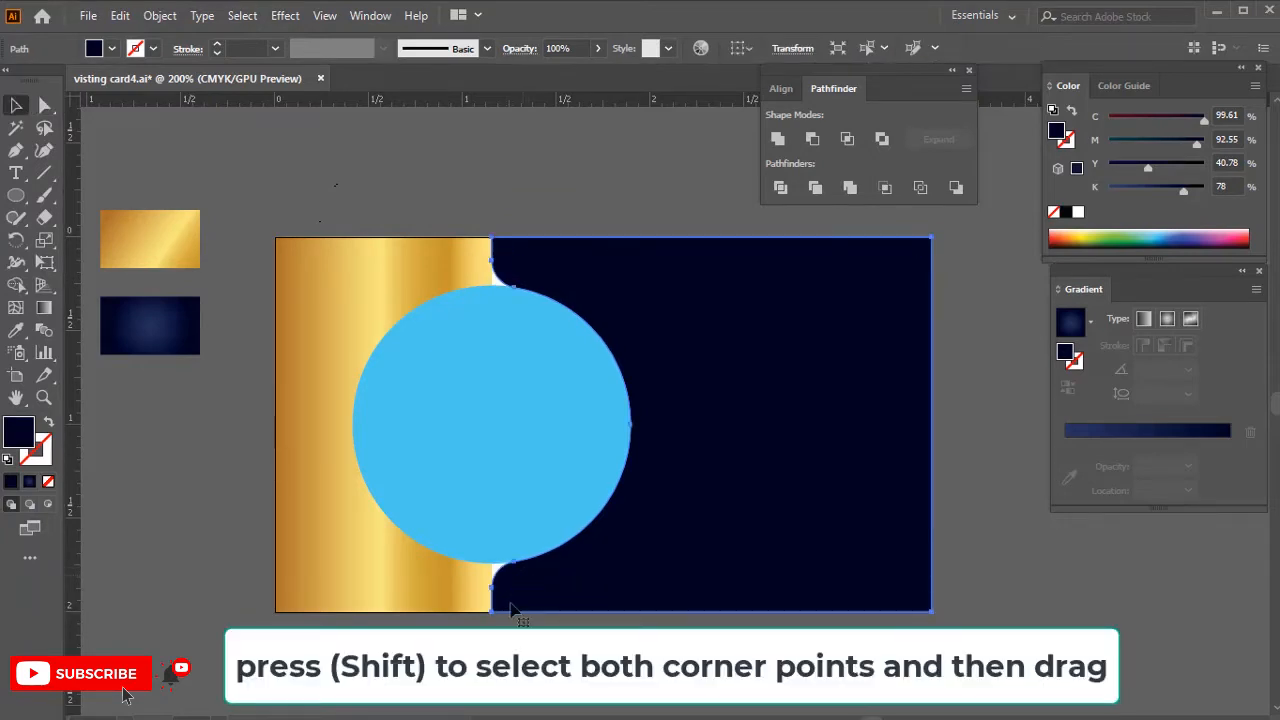
left_click(500, 615)
- Widen the gold rectangle to the right so it fills the gaps behind the rounded navy corners
left_click(477, 470)
left_click_drag(492, 425, 536, 428)
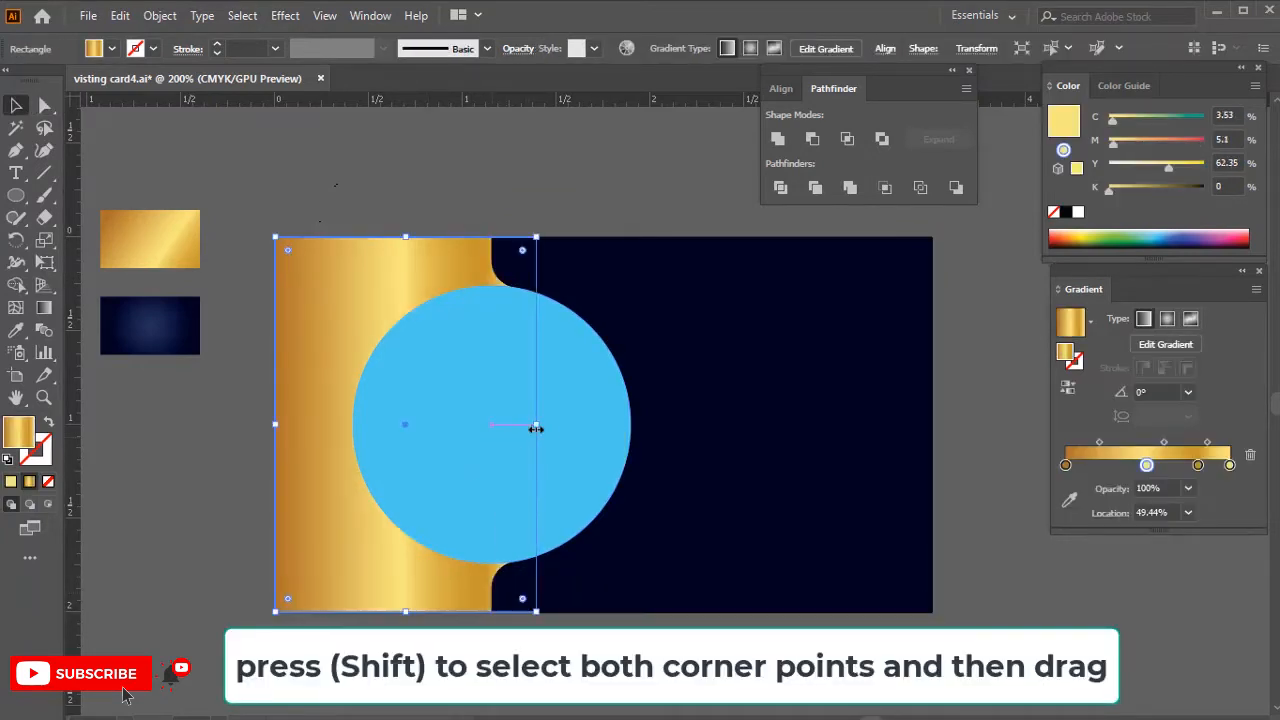
left_click(229, 486)
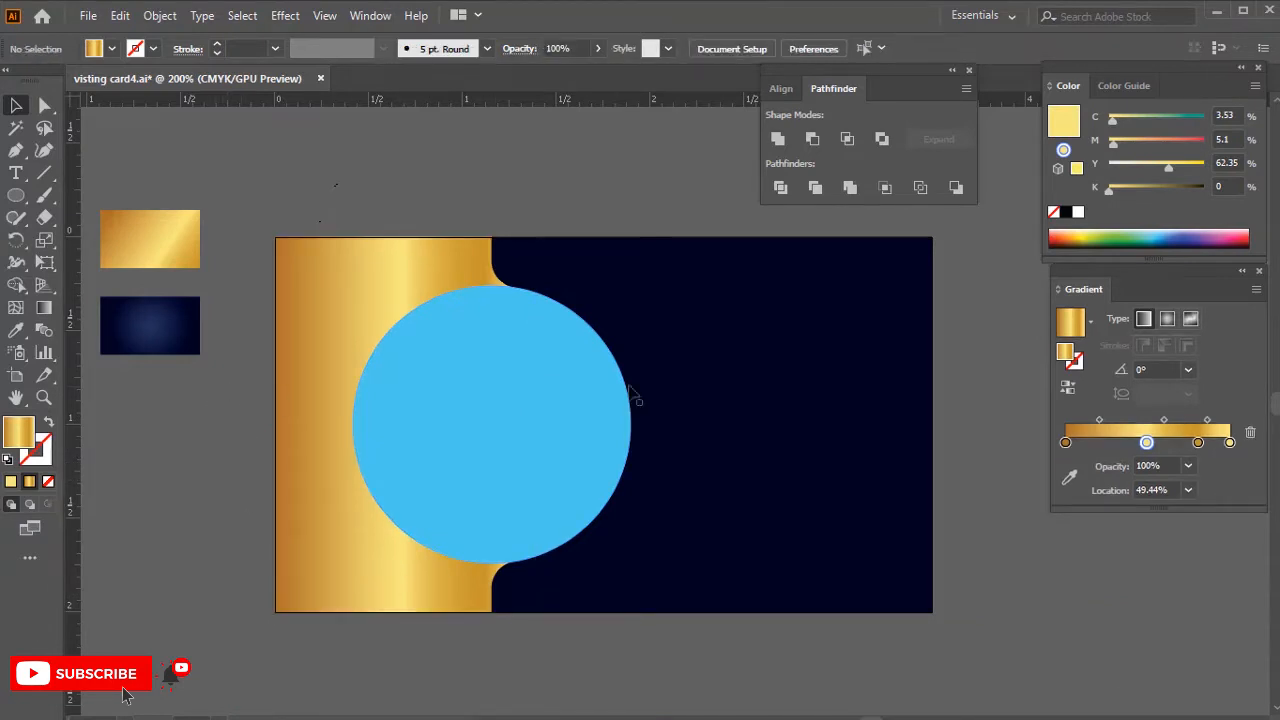
- Fill the light blue circle with the gold gradient sampled from the left rectangle
left_click(486, 410)
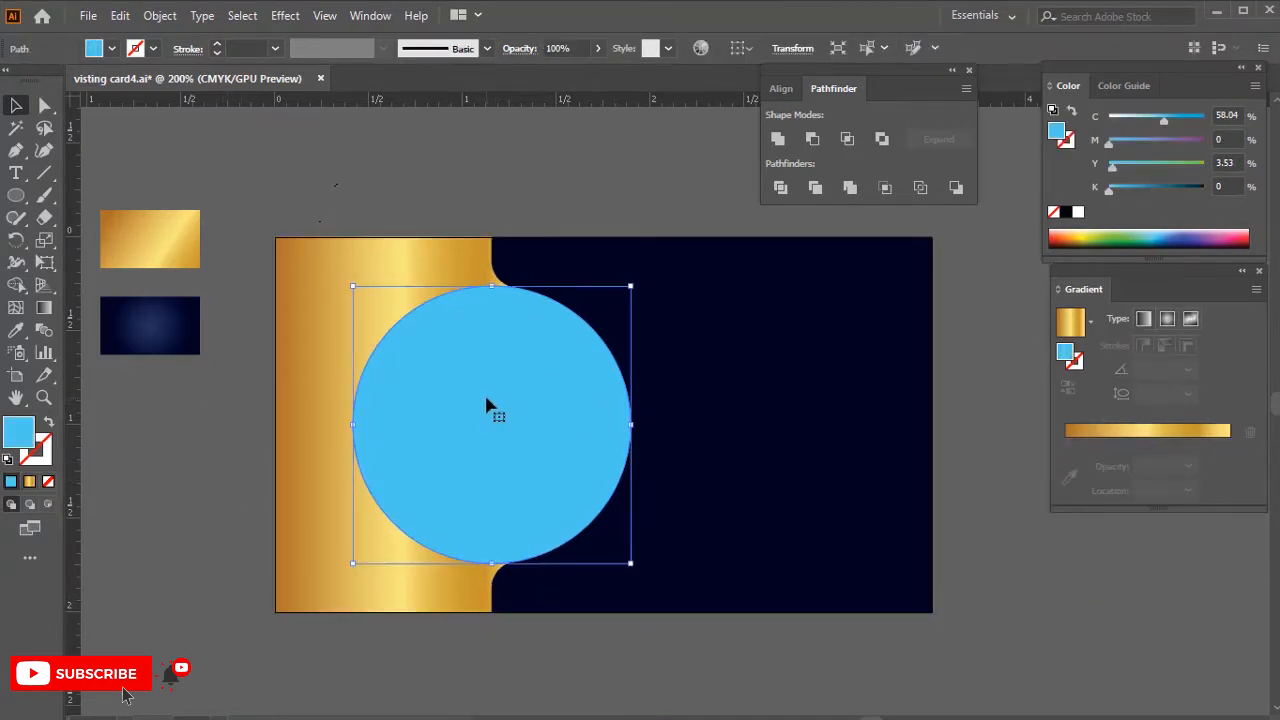
left_click(16, 331)
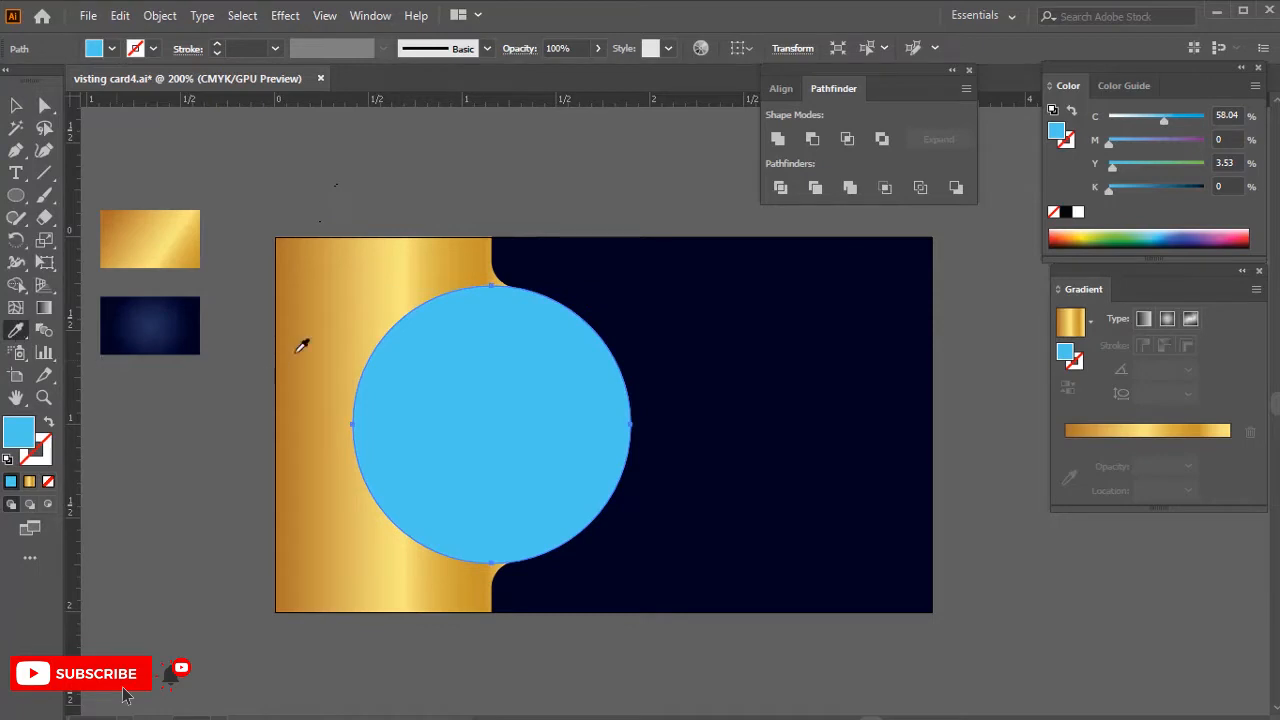
left_click(301, 345)
key("v")
left_click(166, 449)
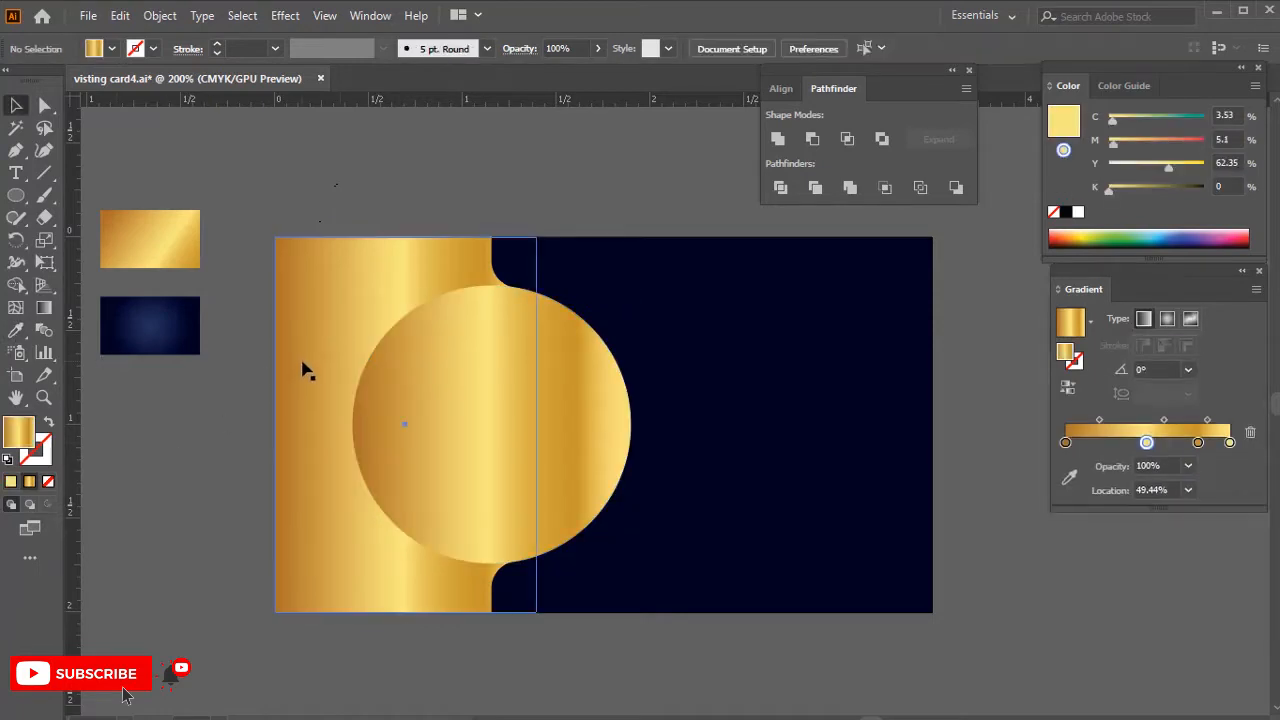
- Redirect the left gold rectangle's linear gradient diagonally from upper left to lower right, at about -61.7°
left_click(305, 370)
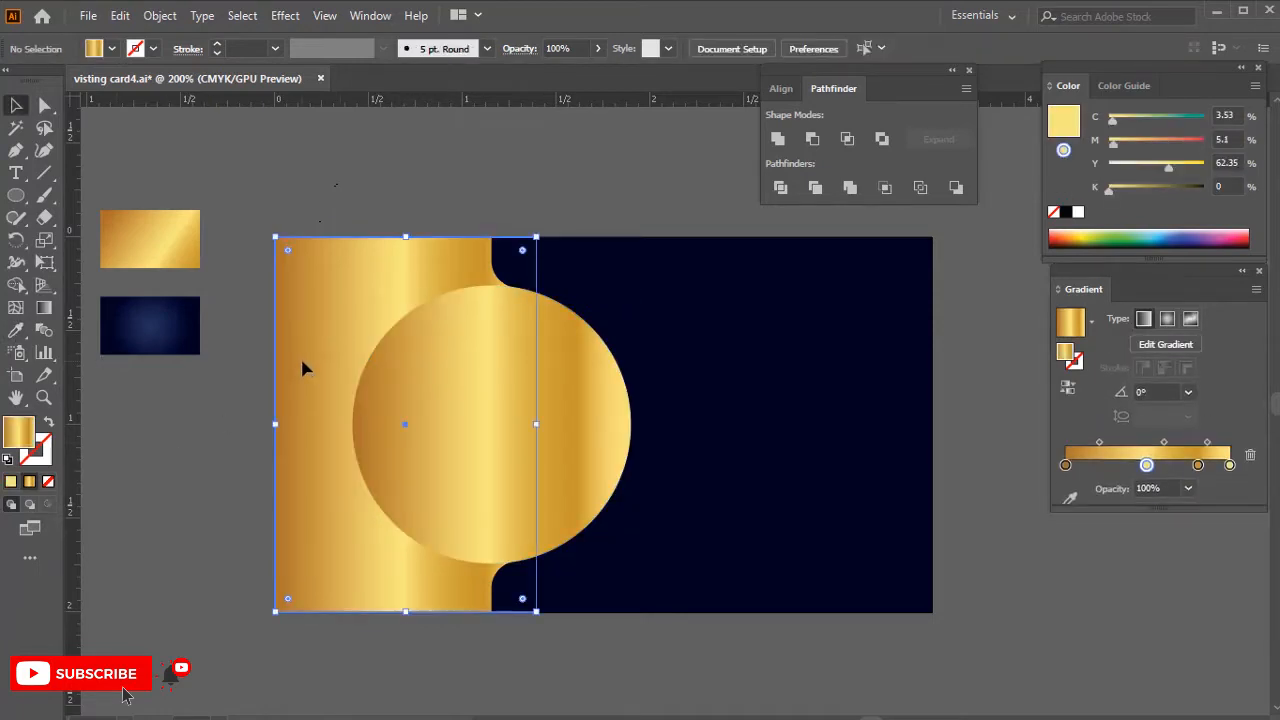
left_click(44, 311)
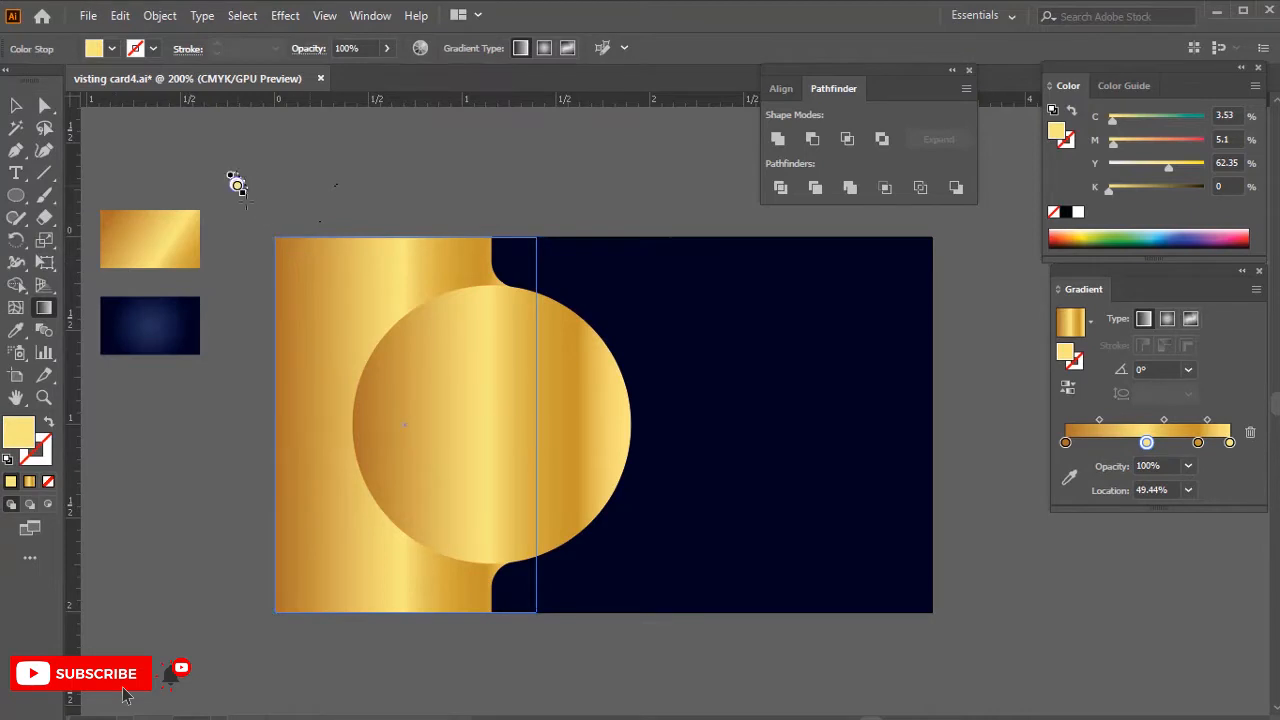
left_click_drag(262, 160, 528, 654)
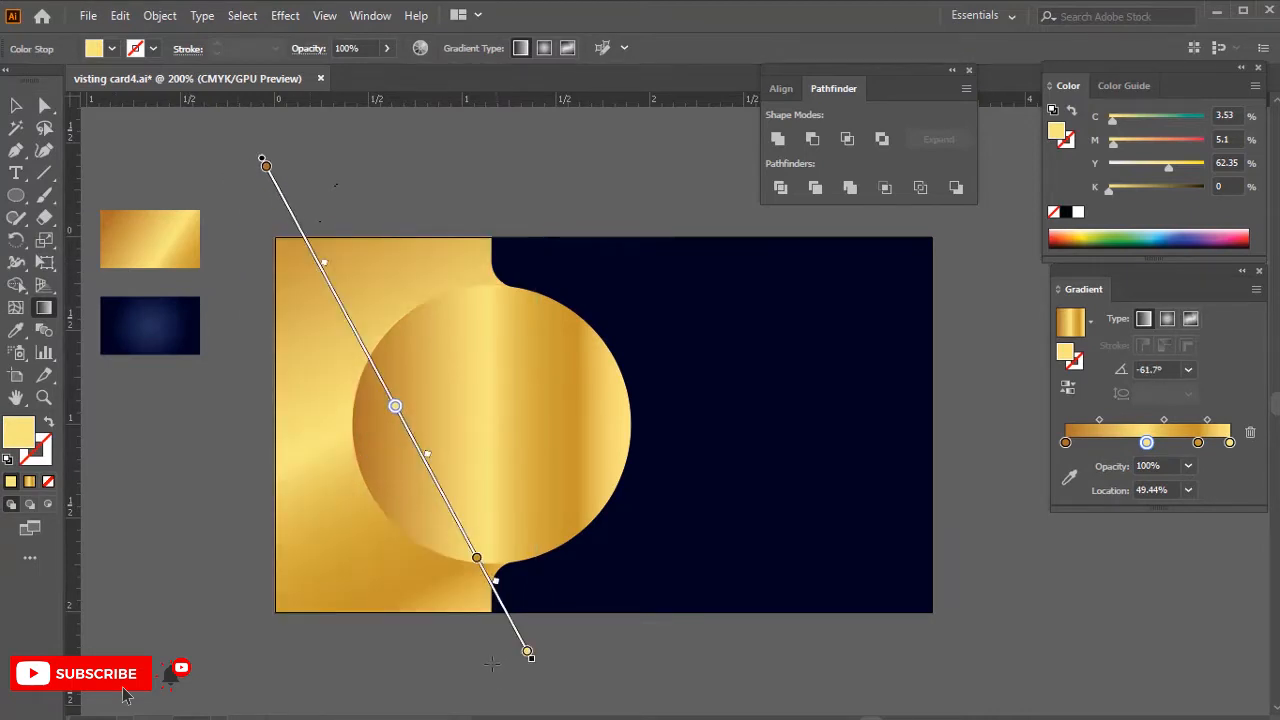
key("v")
left_click(443, 666)
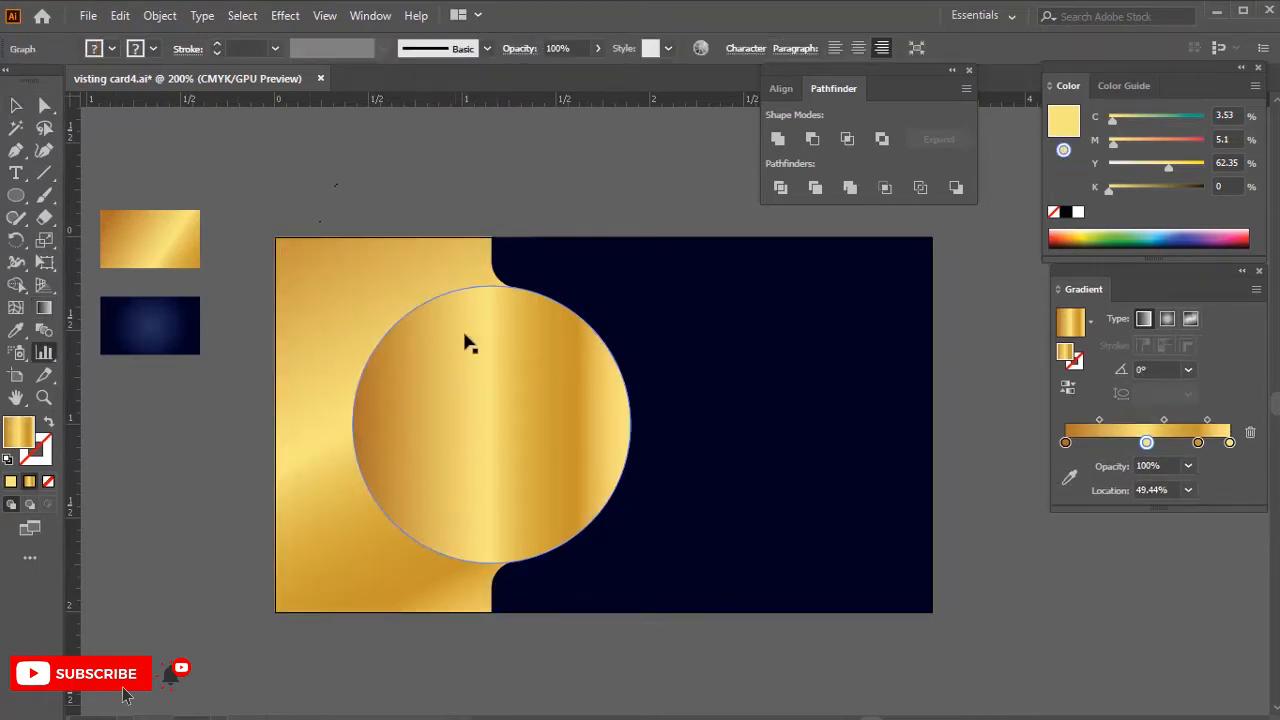
- Redirect the circle's gold linear gradient diagonally from upper left to lower right, at about -52°
key("g")
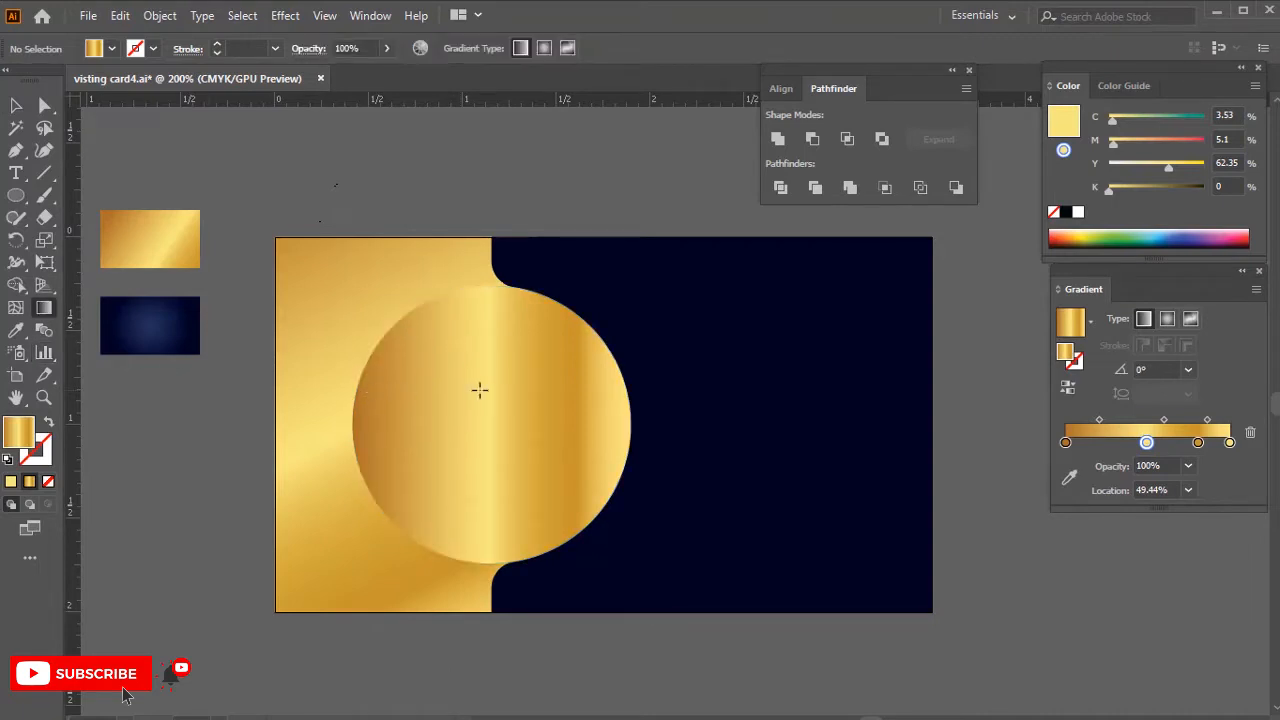
key("v")
left_click(486, 466)
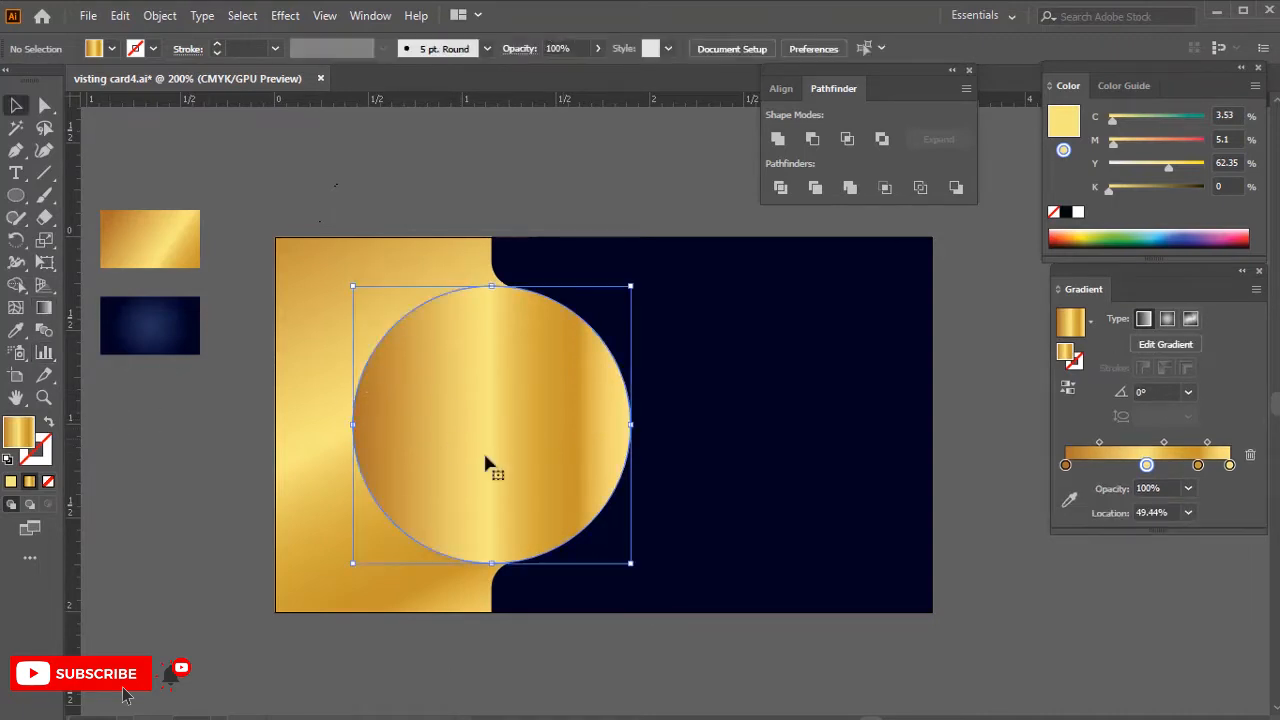
left_click(45, 312)
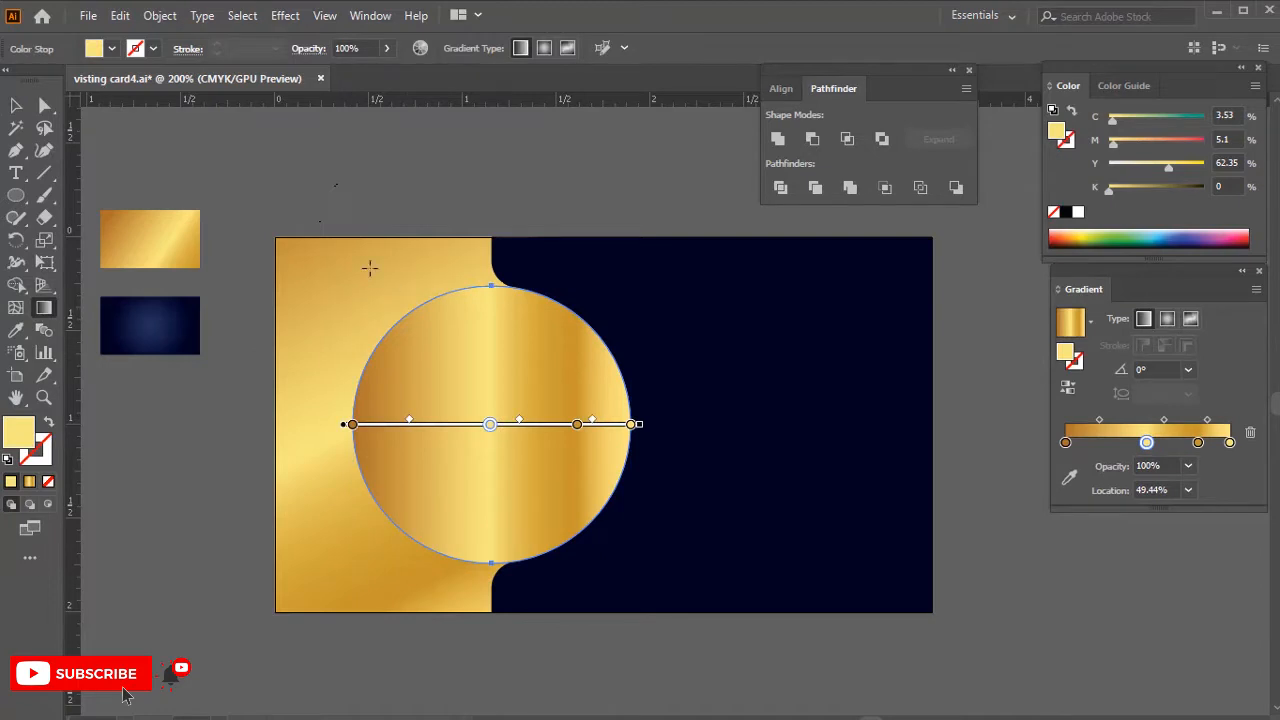
left_click_drag(360, 257, 611, 577)
key("v")
left_click(528, 664)
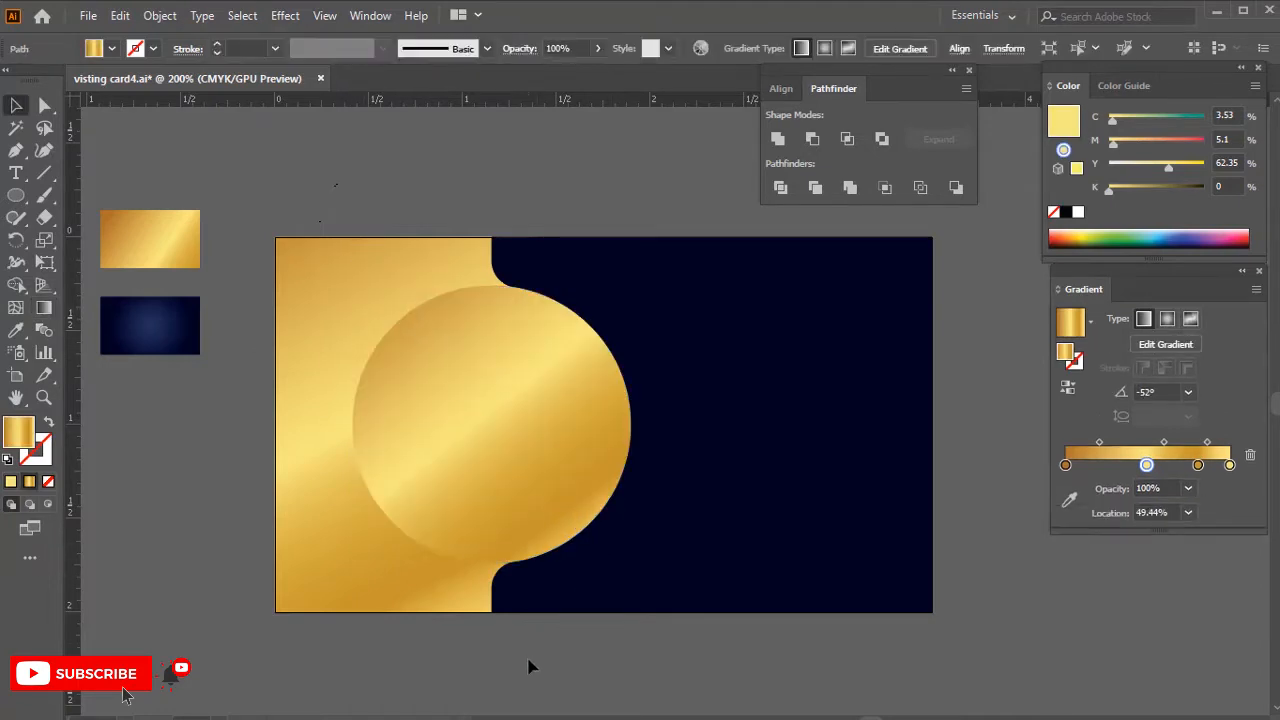
- Redirect the circle's gold gradient diagonally from lower right to upper left, at about 125.6°
left_click(457, 413)
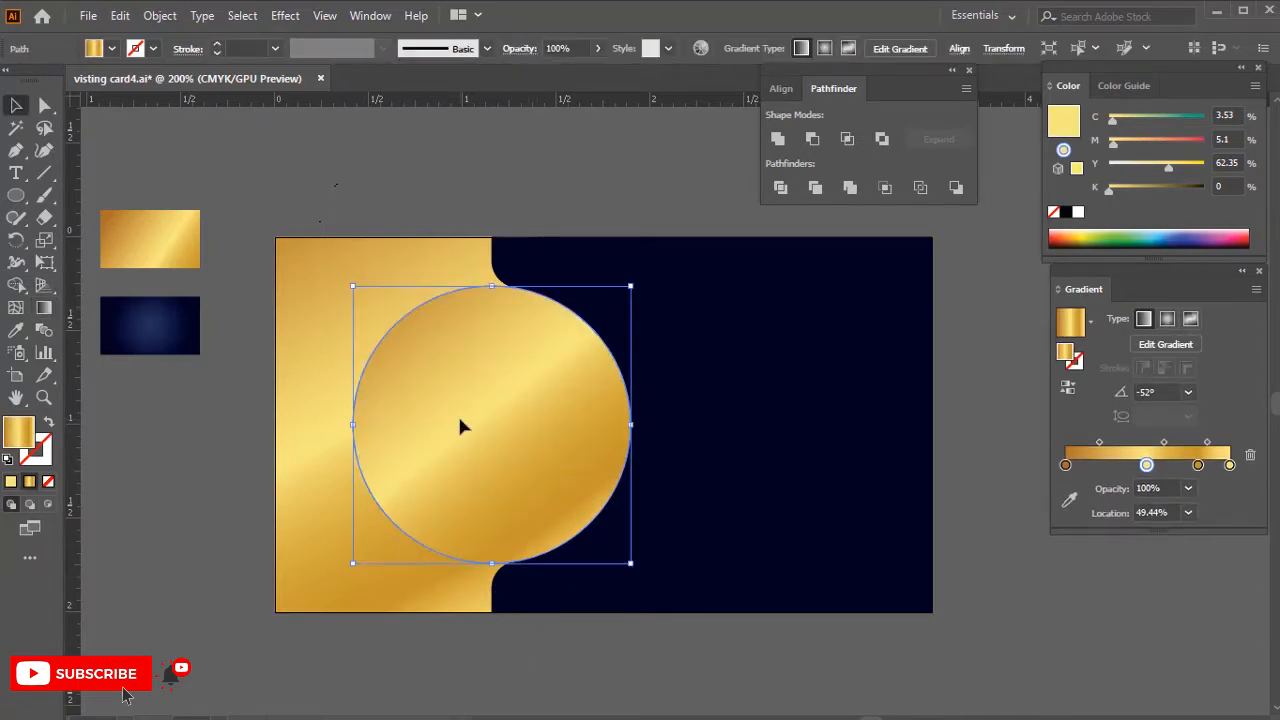
key("g")
left_click_drag(596, 604, 348, 258)
key("v")
left_click(483, 683)
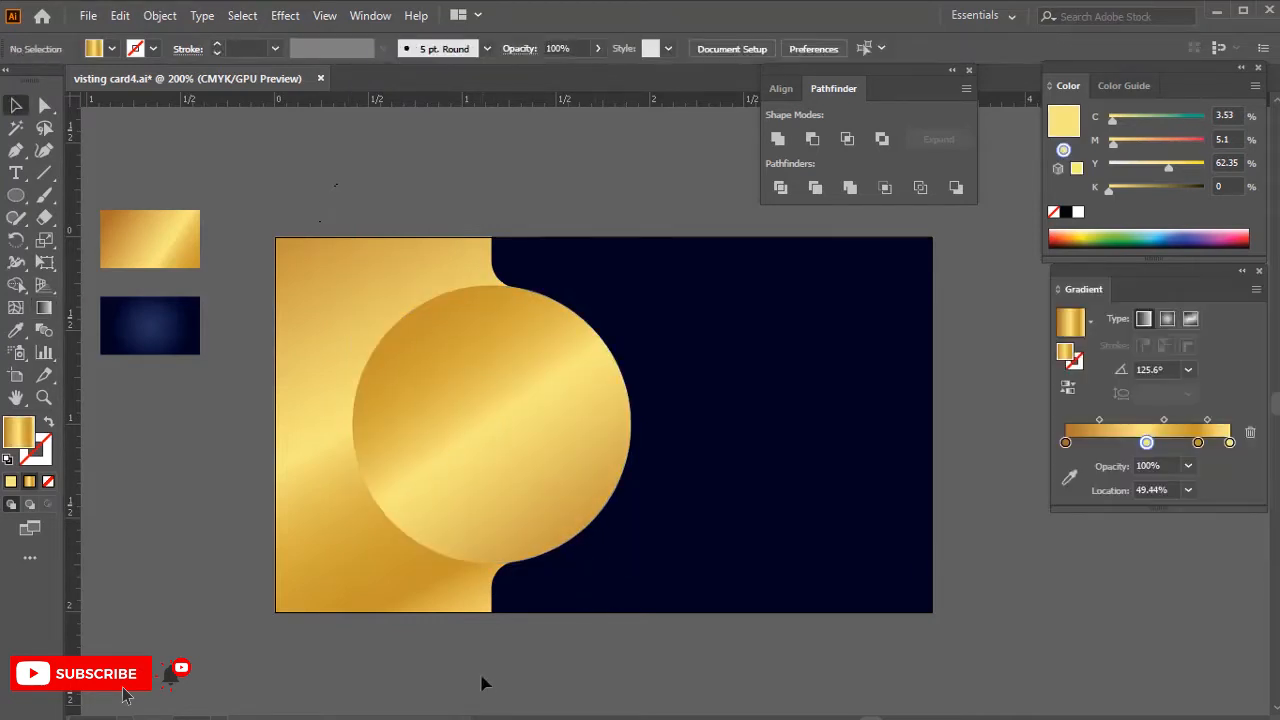
- Add a gold-gradient copy of the navy shape, offset slightly to the left and sent behind the navy original
scroll(512, 570, "up", 1, "alt")
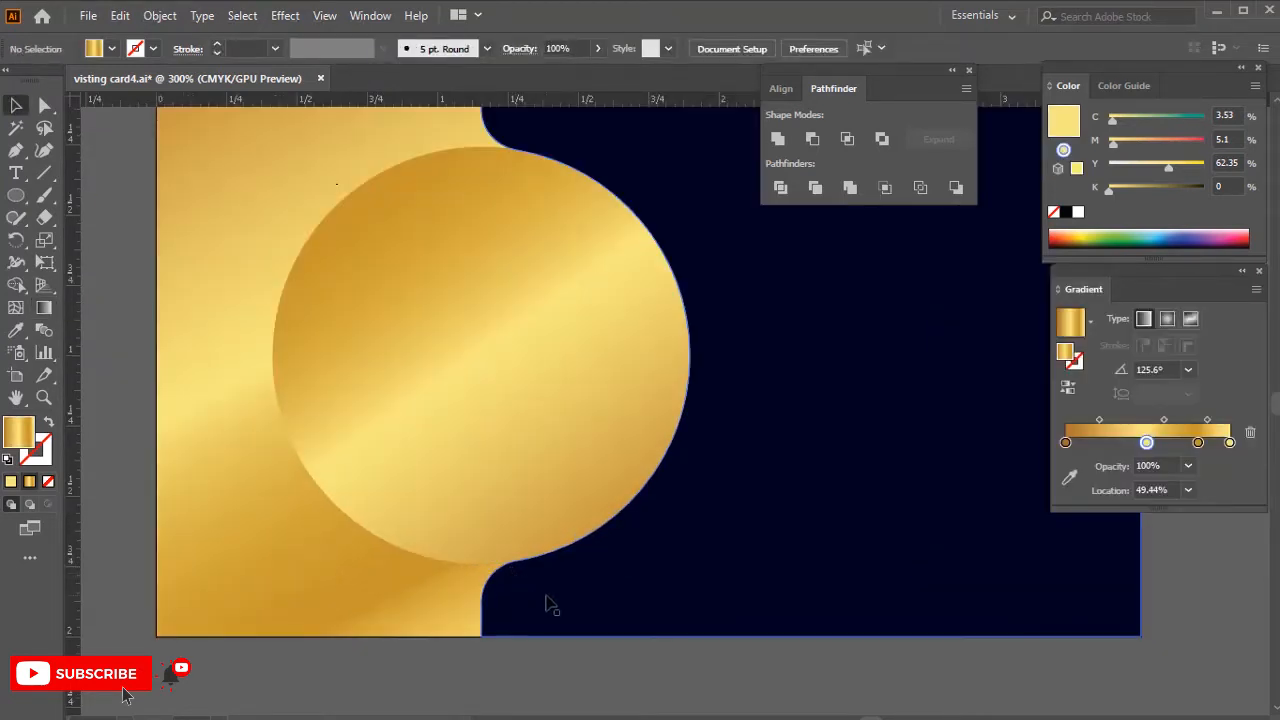
left_click_drag(546, 604, 536, 601)
scroll(536, 601, "down", 1, "alt")
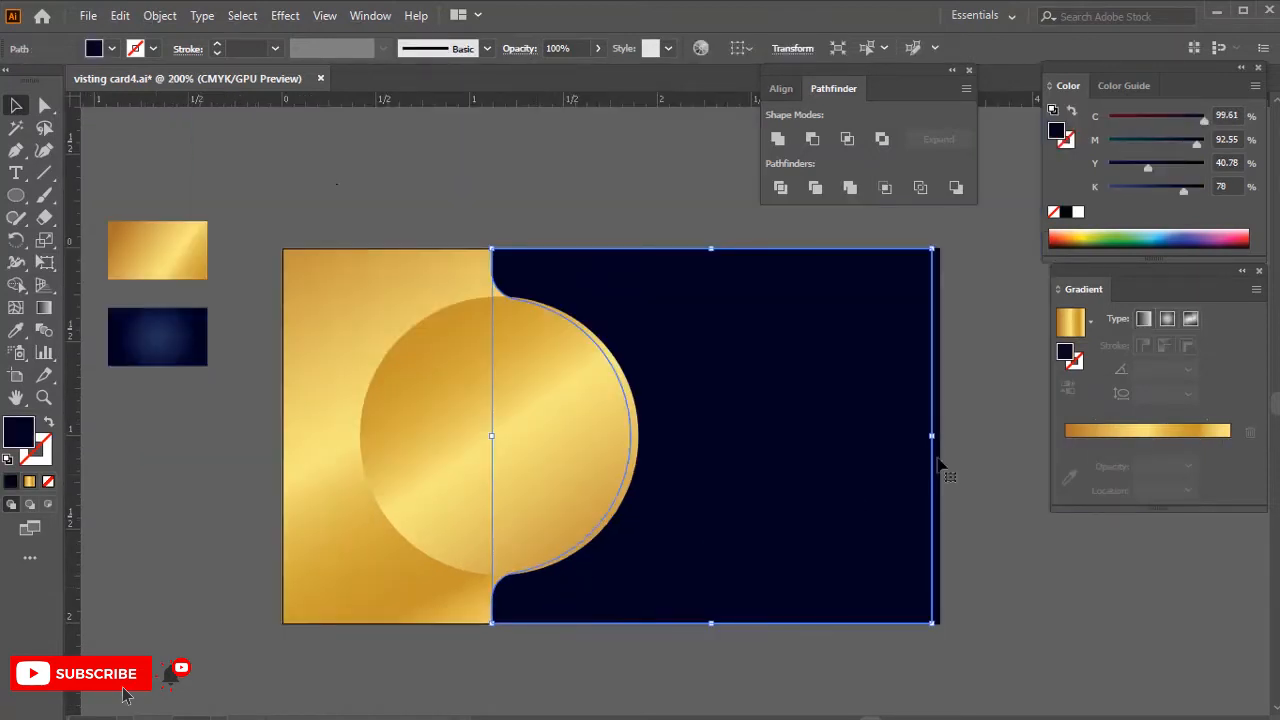
left_click(1070, 321)
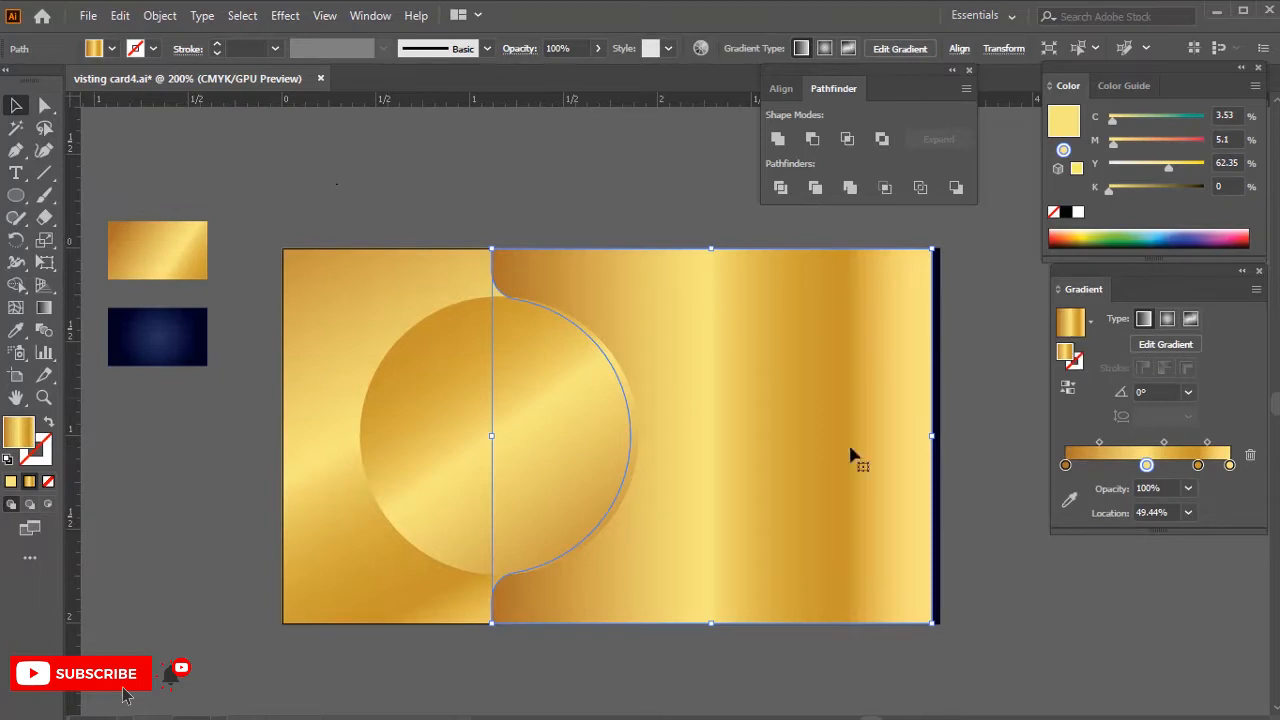
key("ctrl+bracketleft")
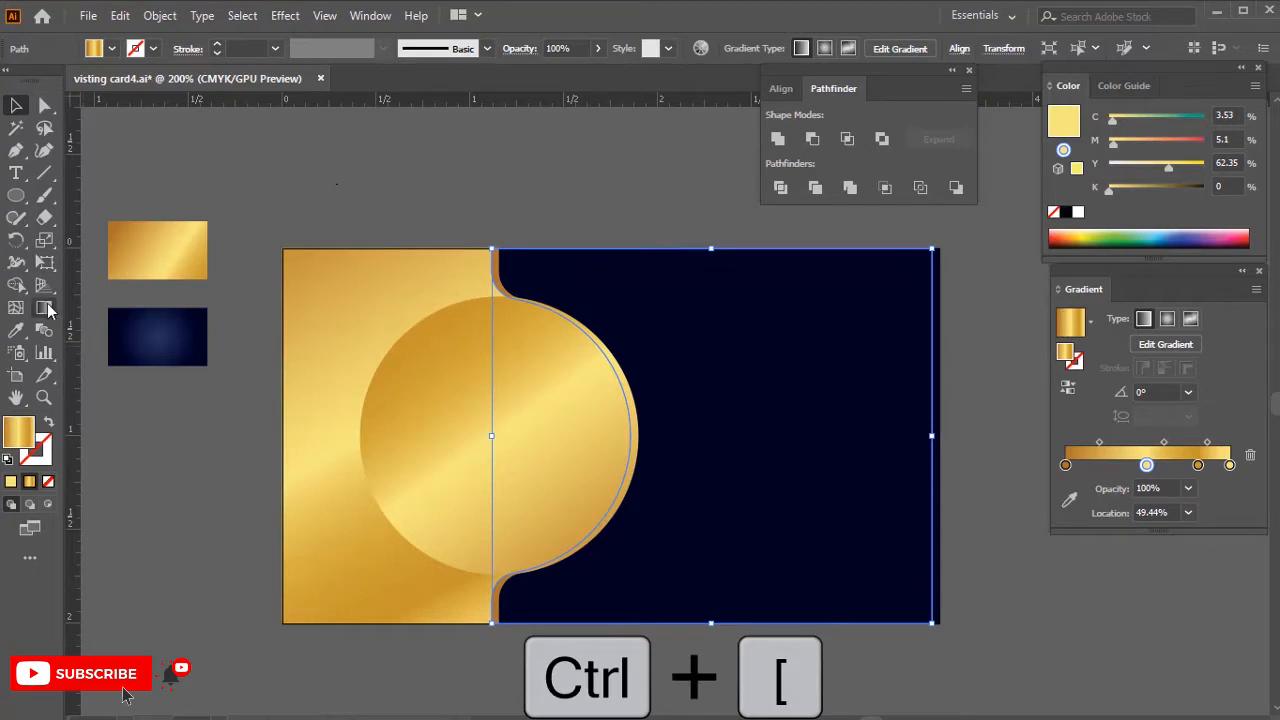
- Redirect the gold gradient of the offset shape vertically from top to bottom, at about -90.3°
left_click(44, 307)
left_click_drag(497, 262, 497, 630)
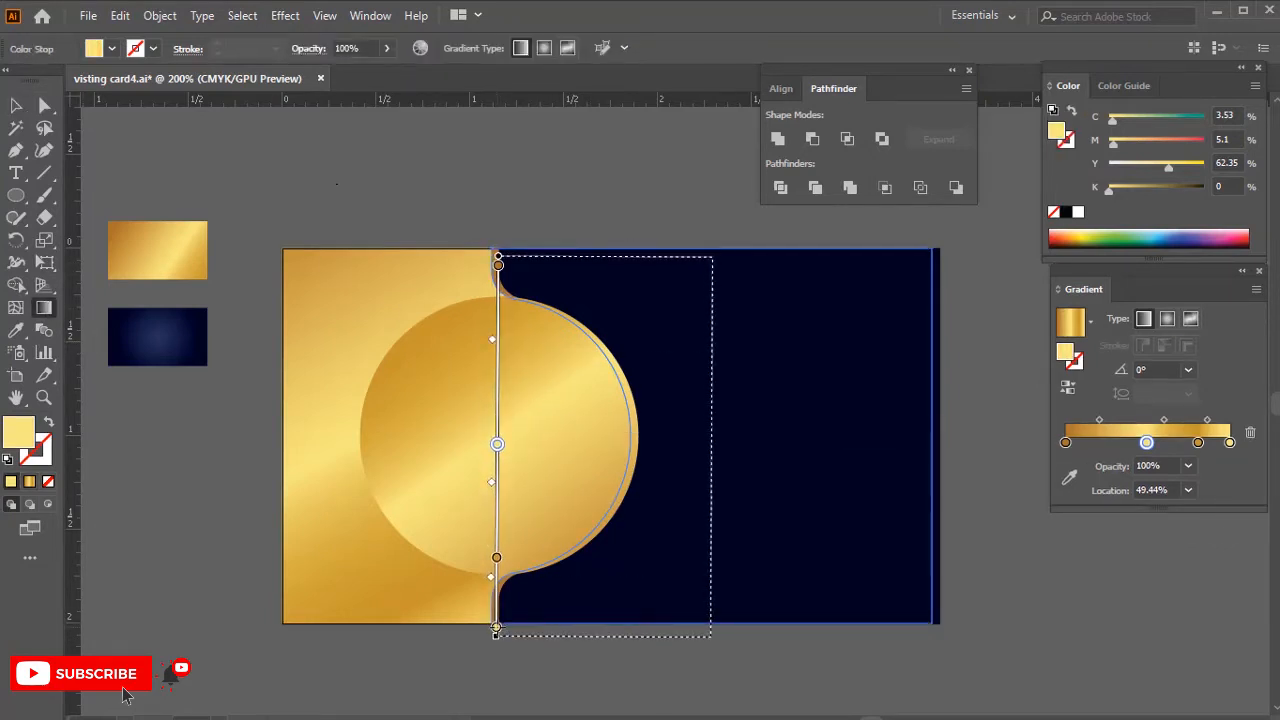
key("v")
left_click(473, 657)
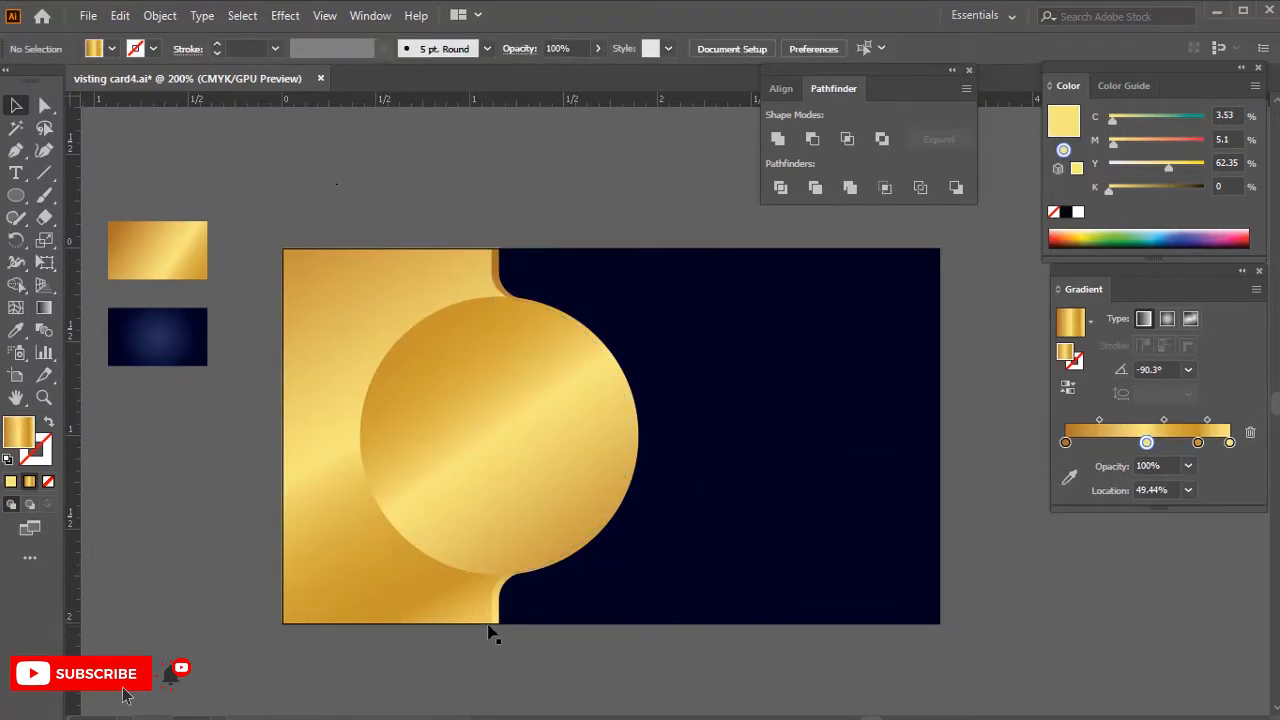
left_click(492, 621)
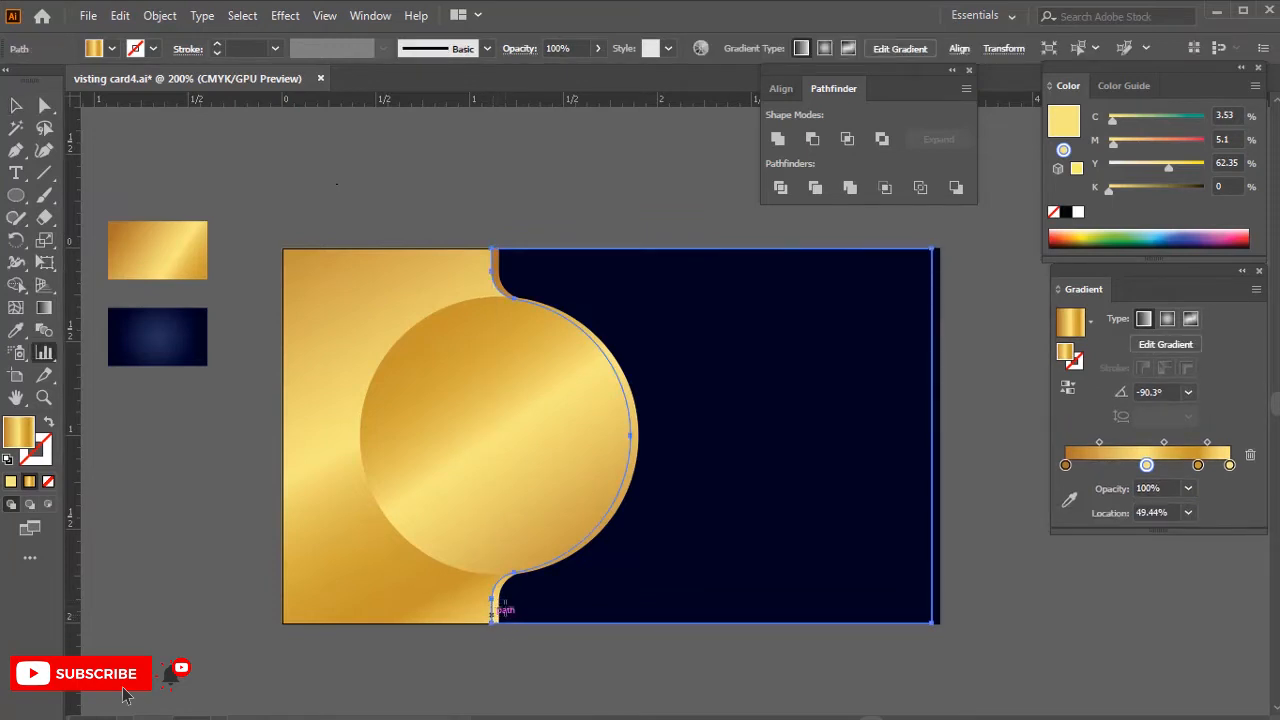
key("g")
left_click_drag(512, 255, 512, 256)
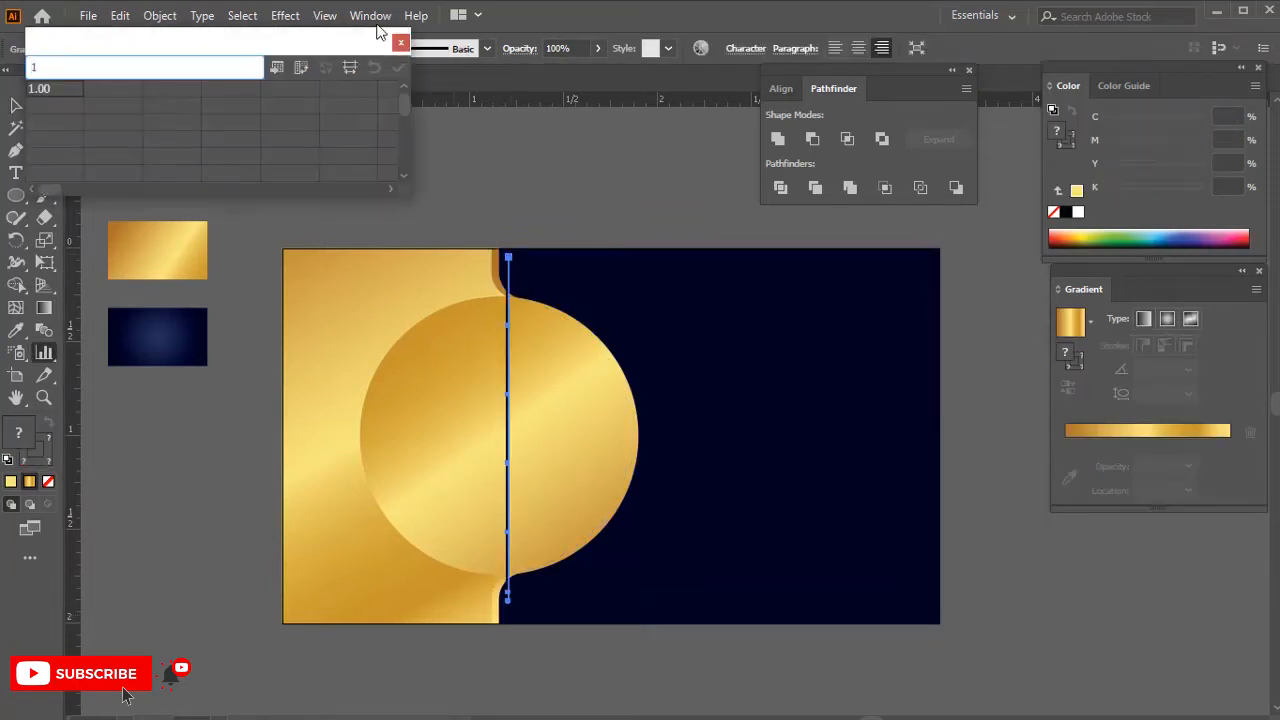
left_click(402, 43)
key("Delete")
key("v")
- Redirect the gold gradient of the offset shape behind the navy panel from bottom to top, at about 91.7°
left_click(502, 598)
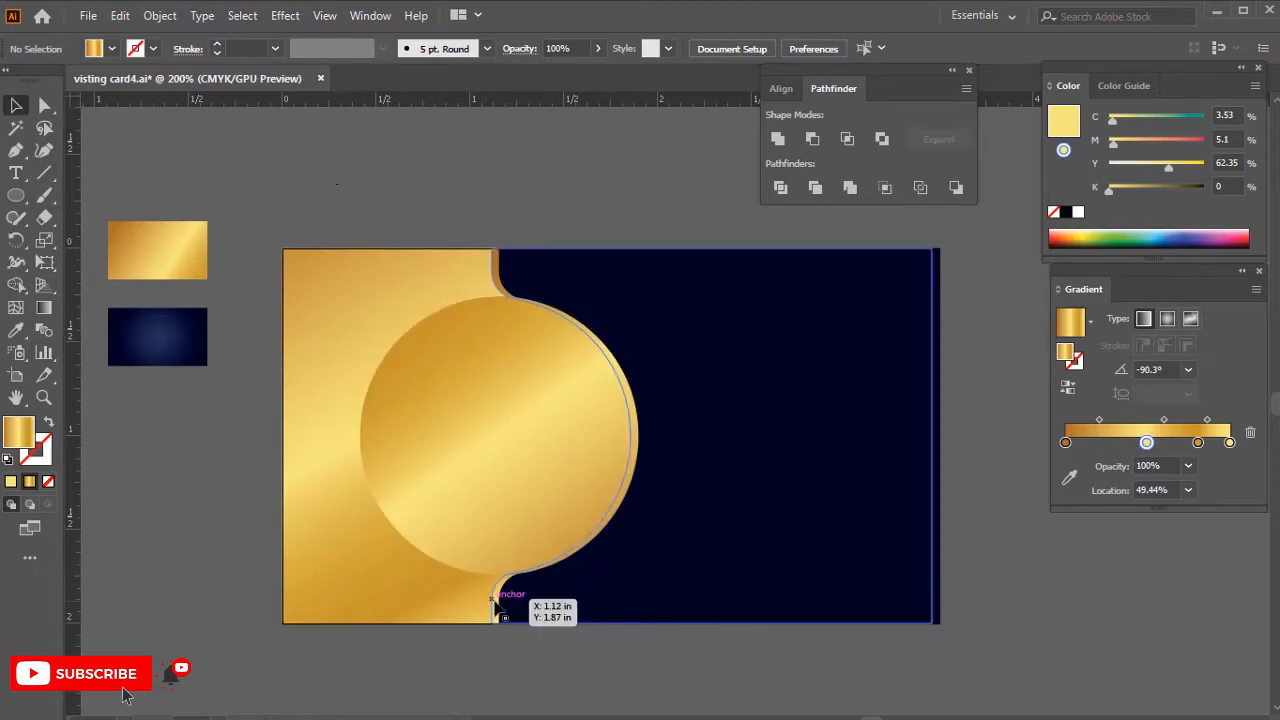
key("g")
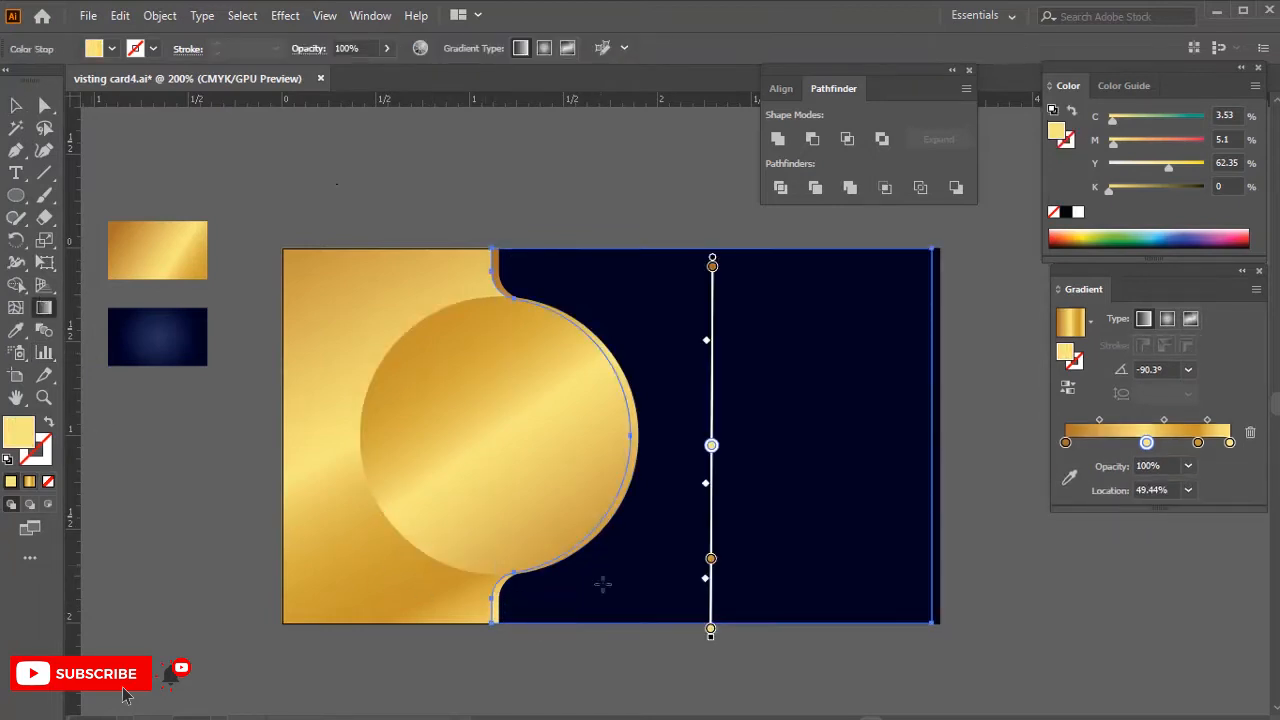
left_click_drag(520, 612, 508, 234)
key("v")
left_click(506, 221)
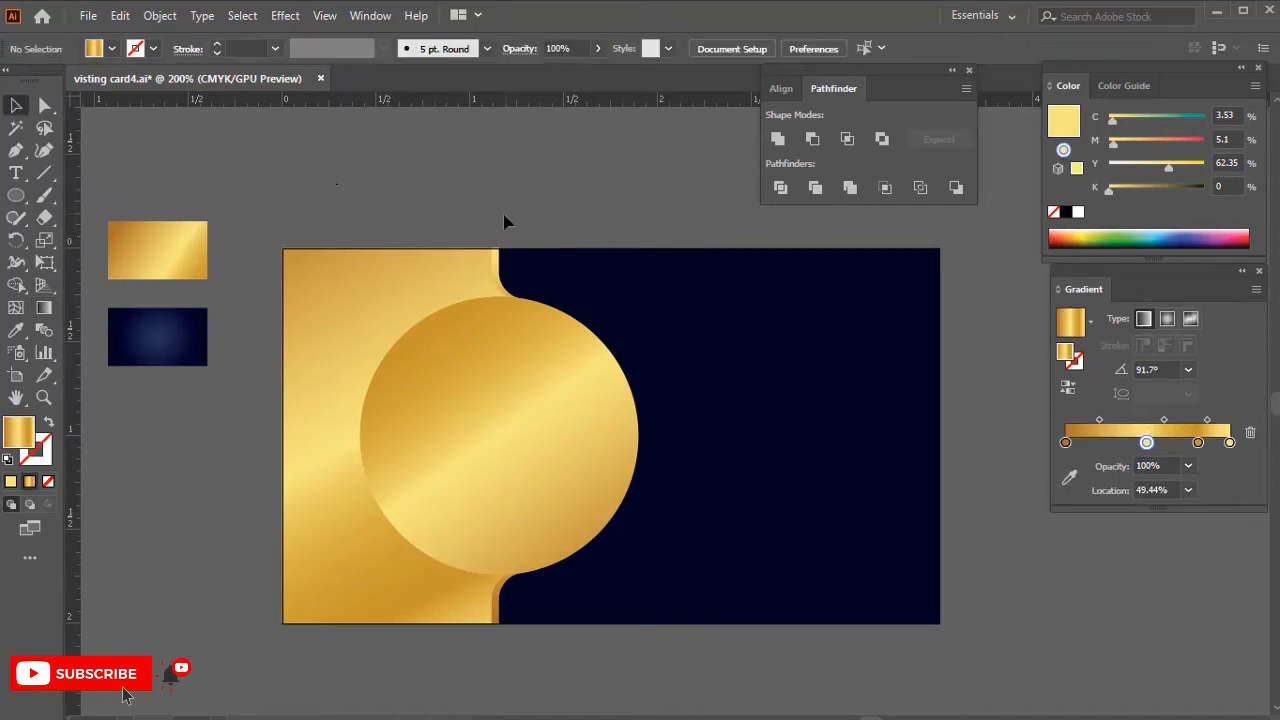
- Paste a copy of the gold circle in front and shrink it proportionally about its centre, slightly inside the original
left_click(449, 409)
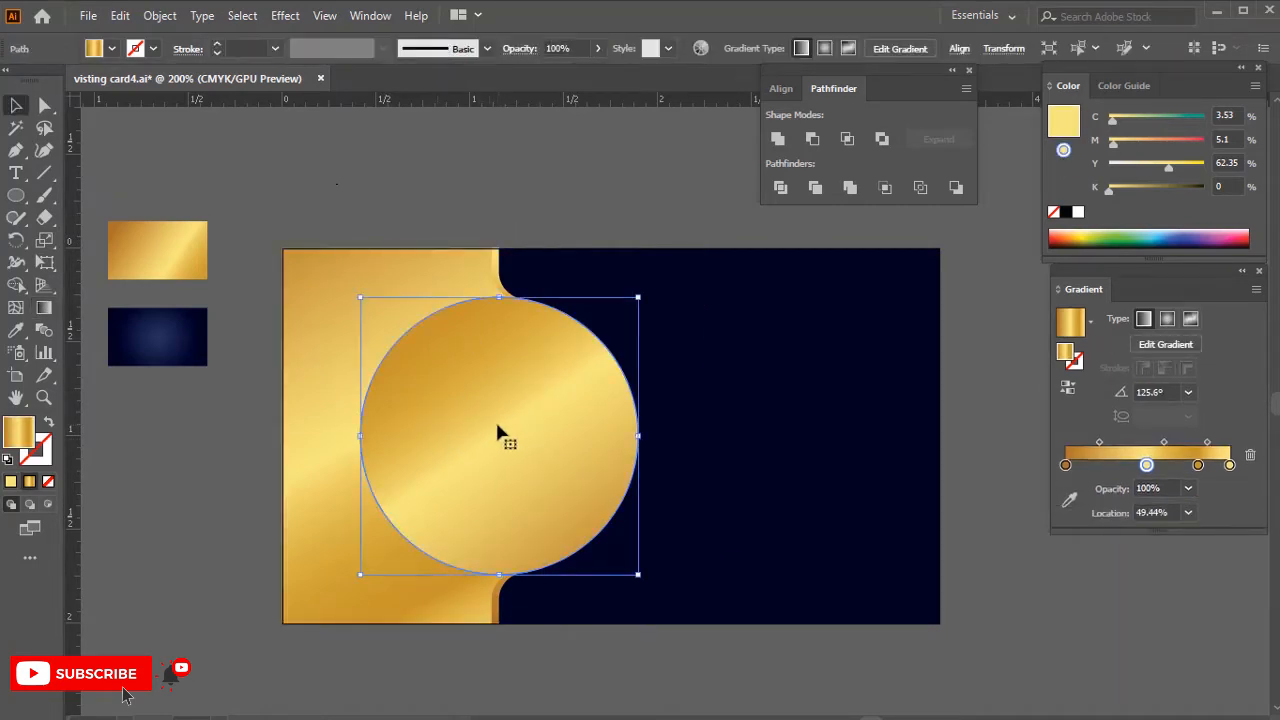
key("ctrl+f")
left_click(120, 15)
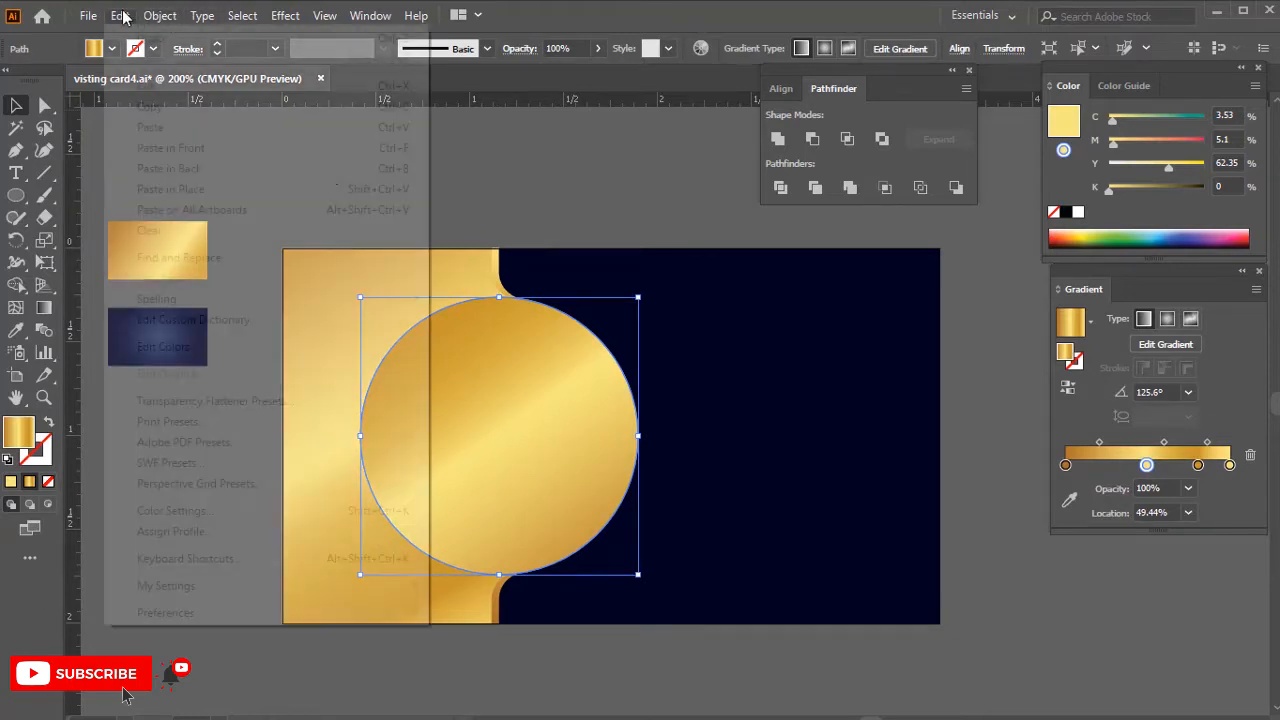
left_click(181, 108)
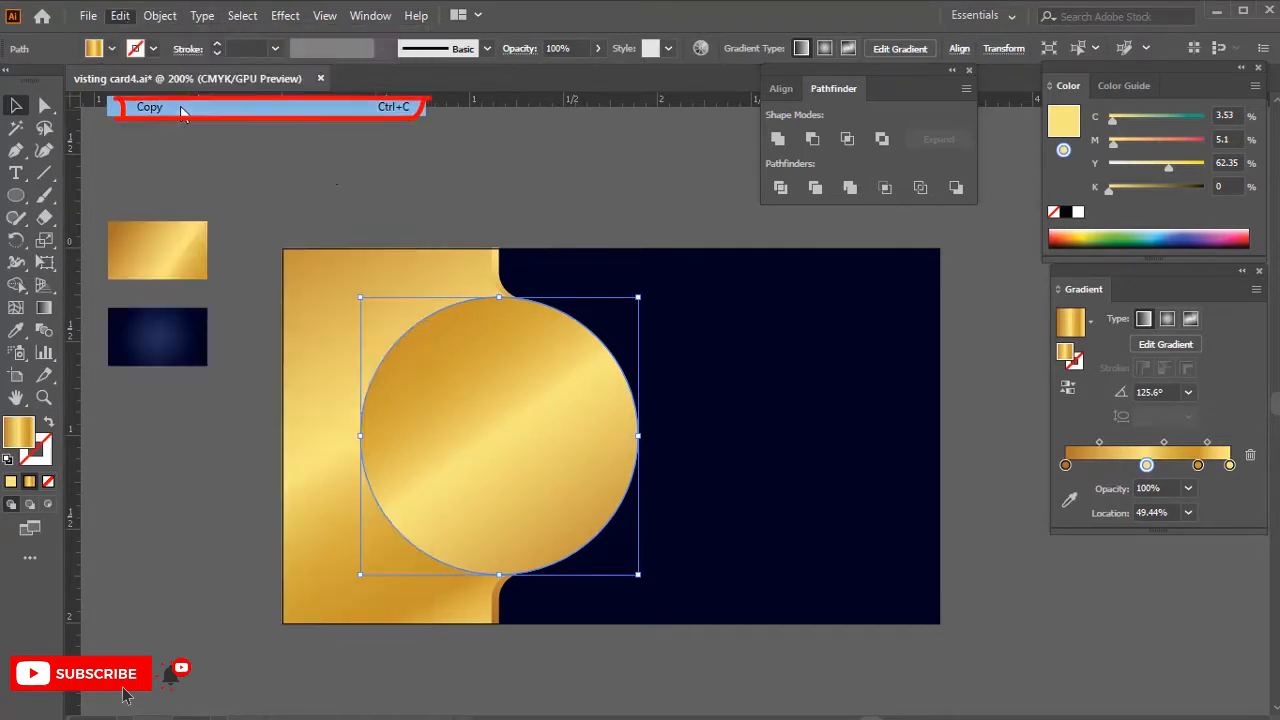
left_click(119, 15)
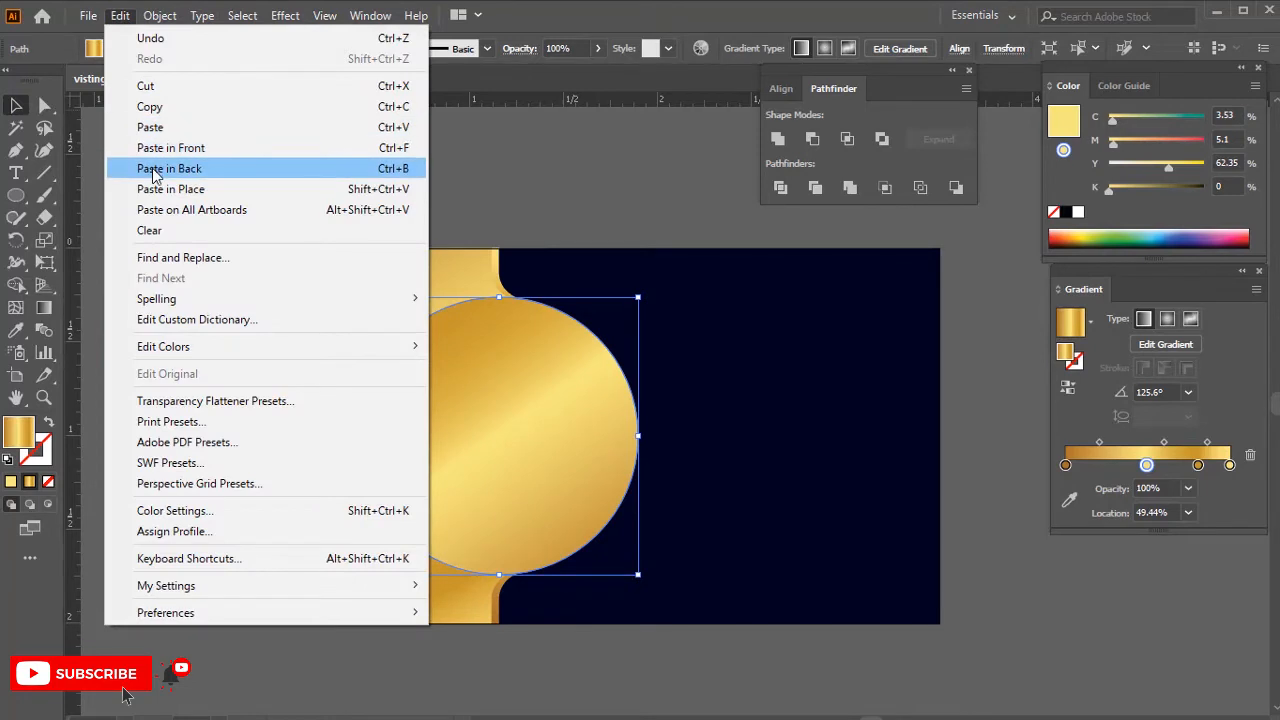
left_click(260, 149)
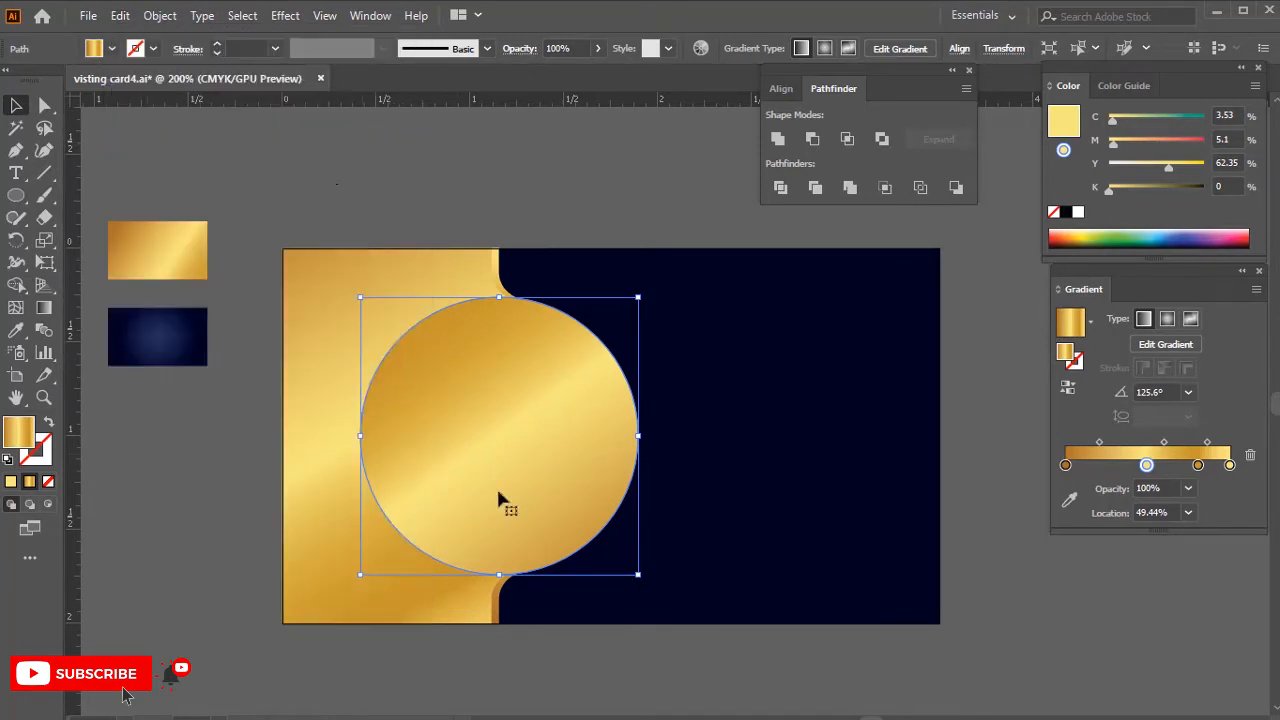
left_click_drag(638, 577, 616, 567)
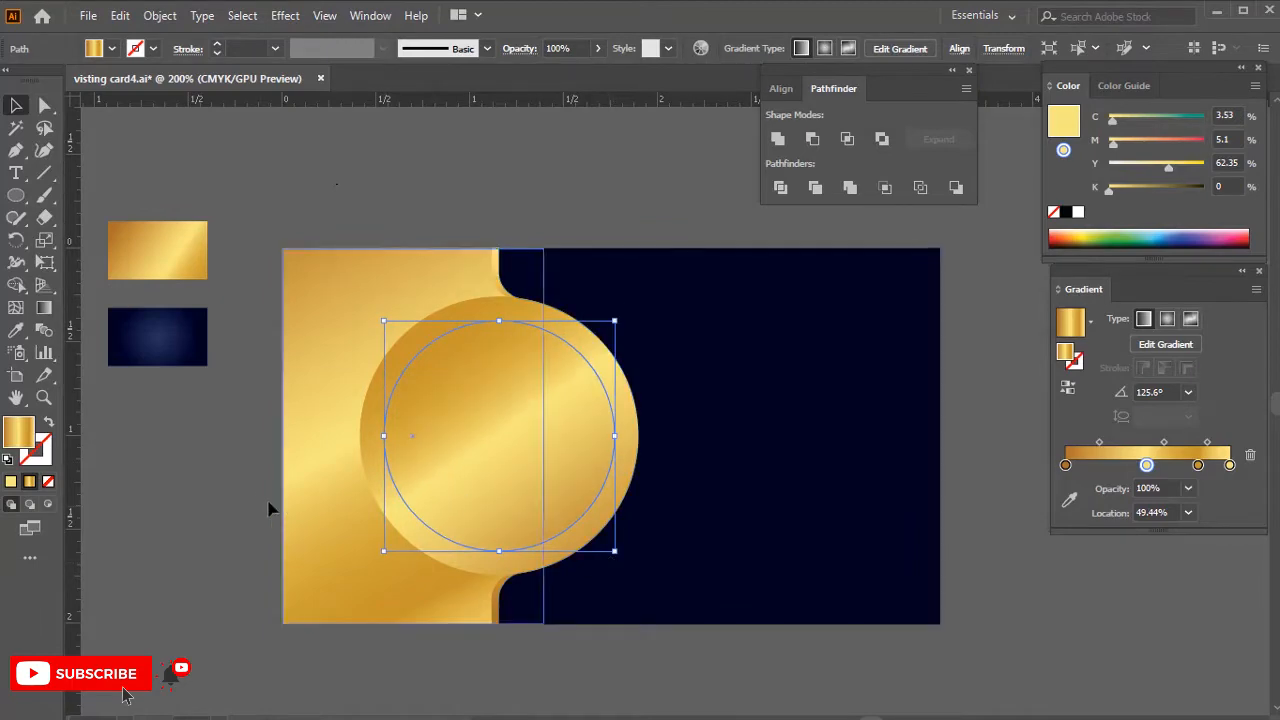
- Swap the inner circle's fill and stroke to make a gold gradient ring, and set its stroke weight to 2 pt
key("shift+x")
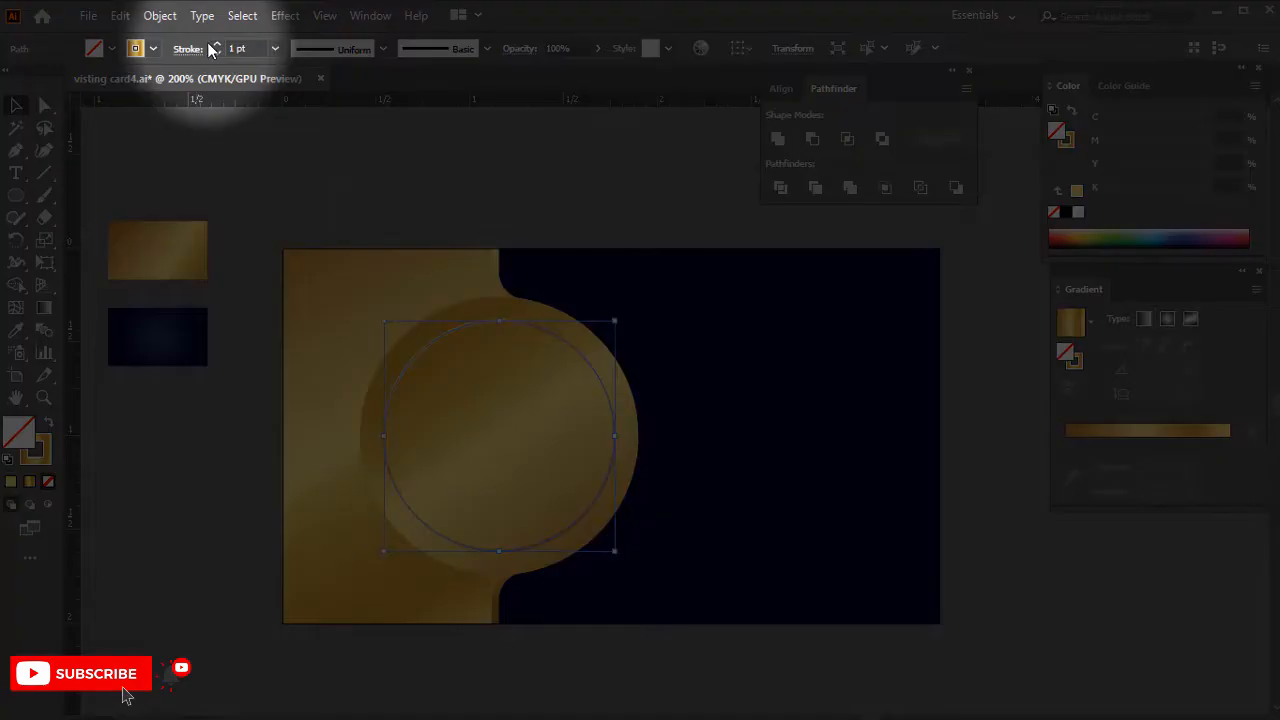
left_click(217, 45)
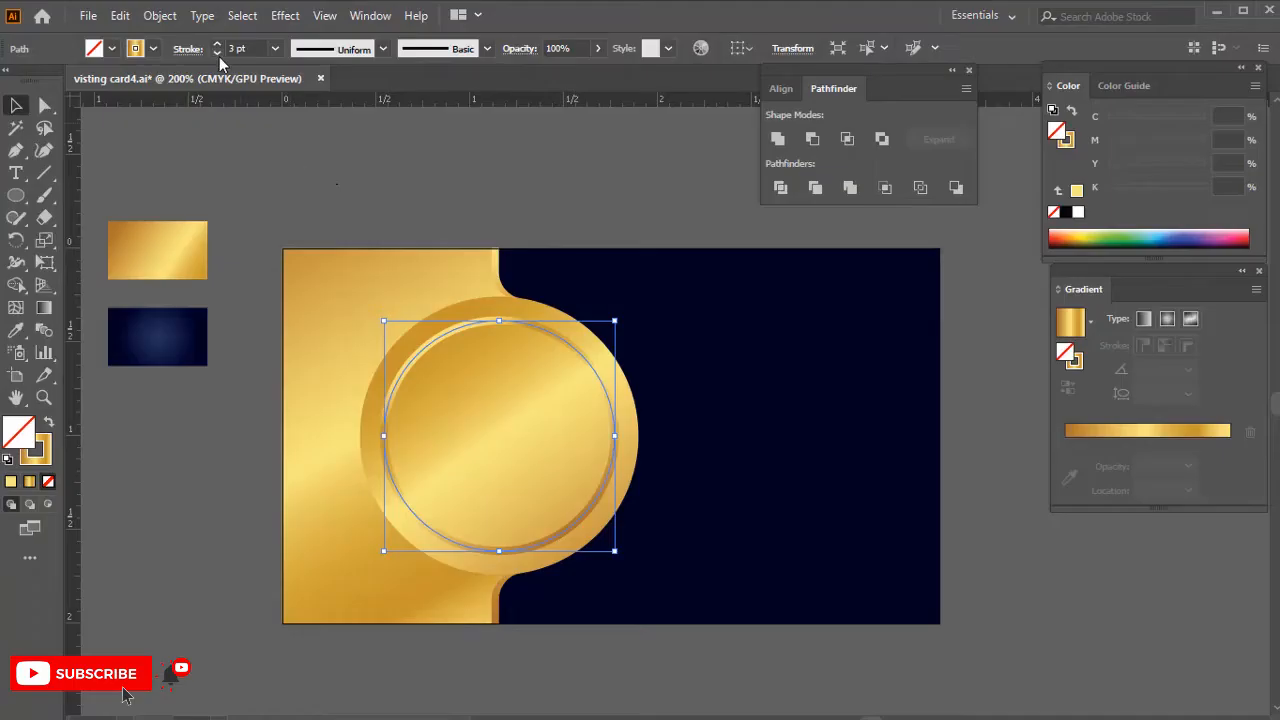
left_click(217, 53)
left_click(246, 172)
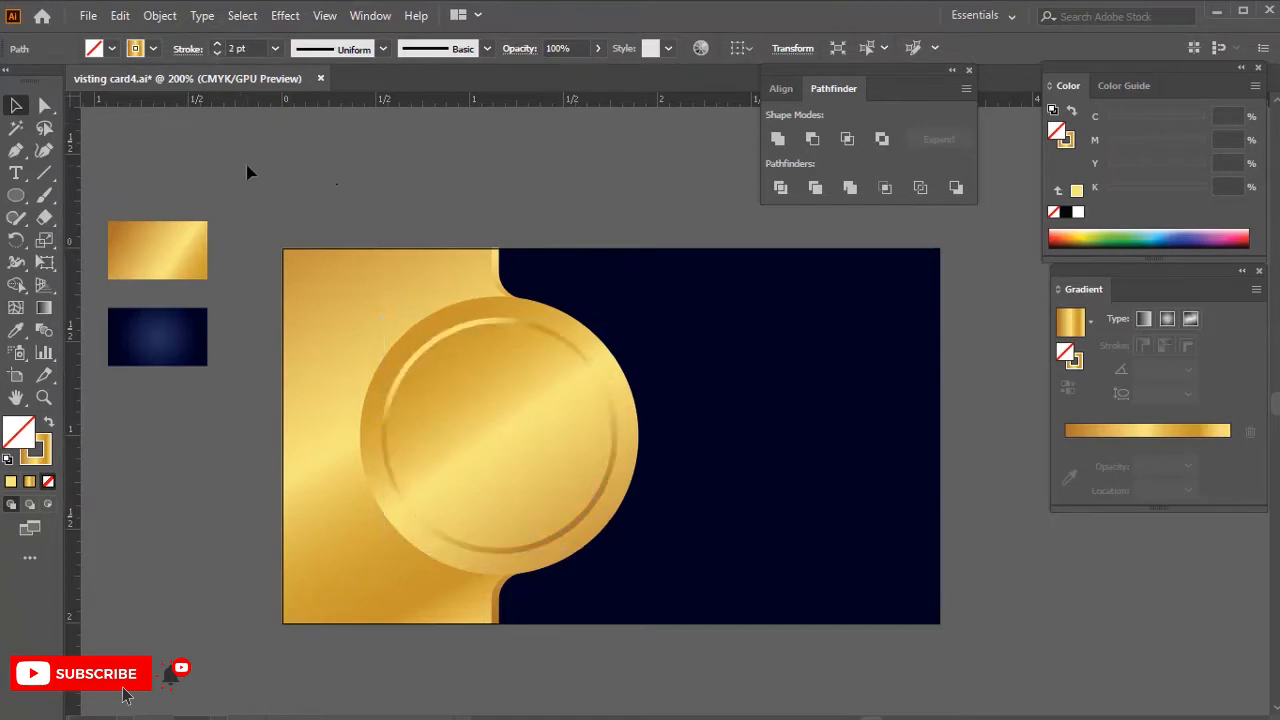
- Paste a copy of the gold ring in front and shrink it about its centre to roughly two-thirds of its size
left_click(577, 373)
left_click(580, 352)
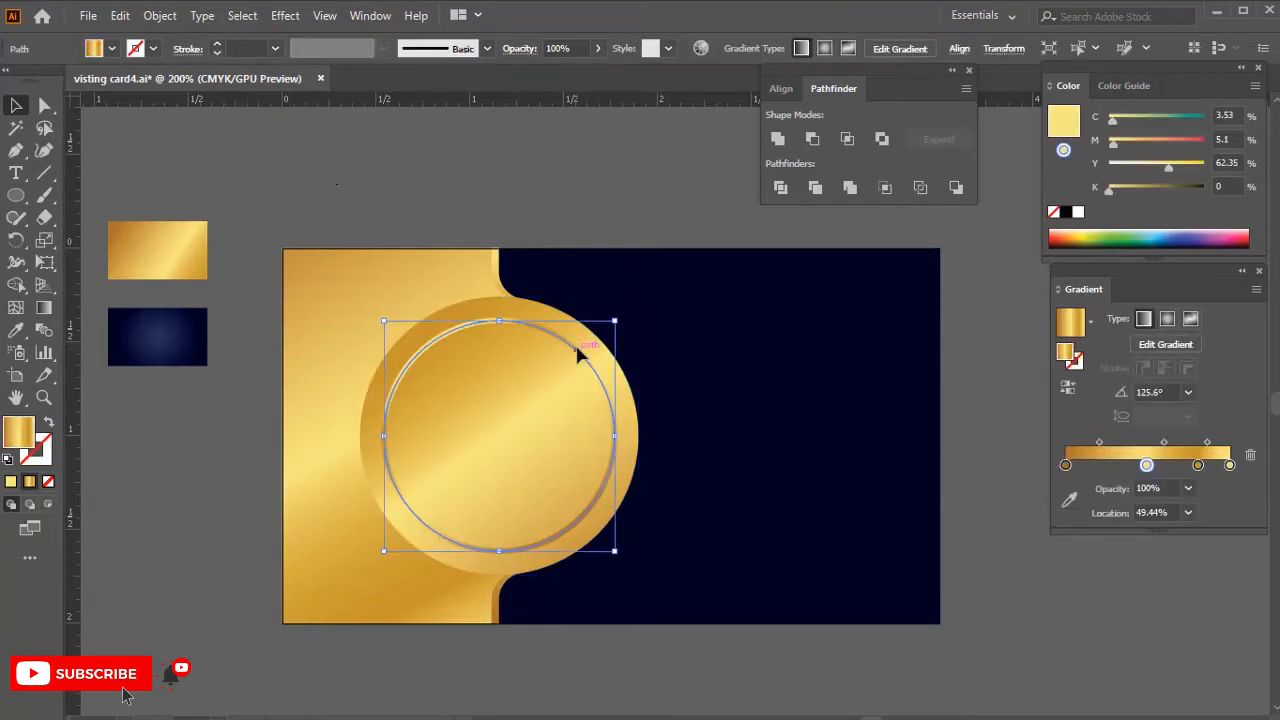
left_click(567, 435)
left_click(119, 15)
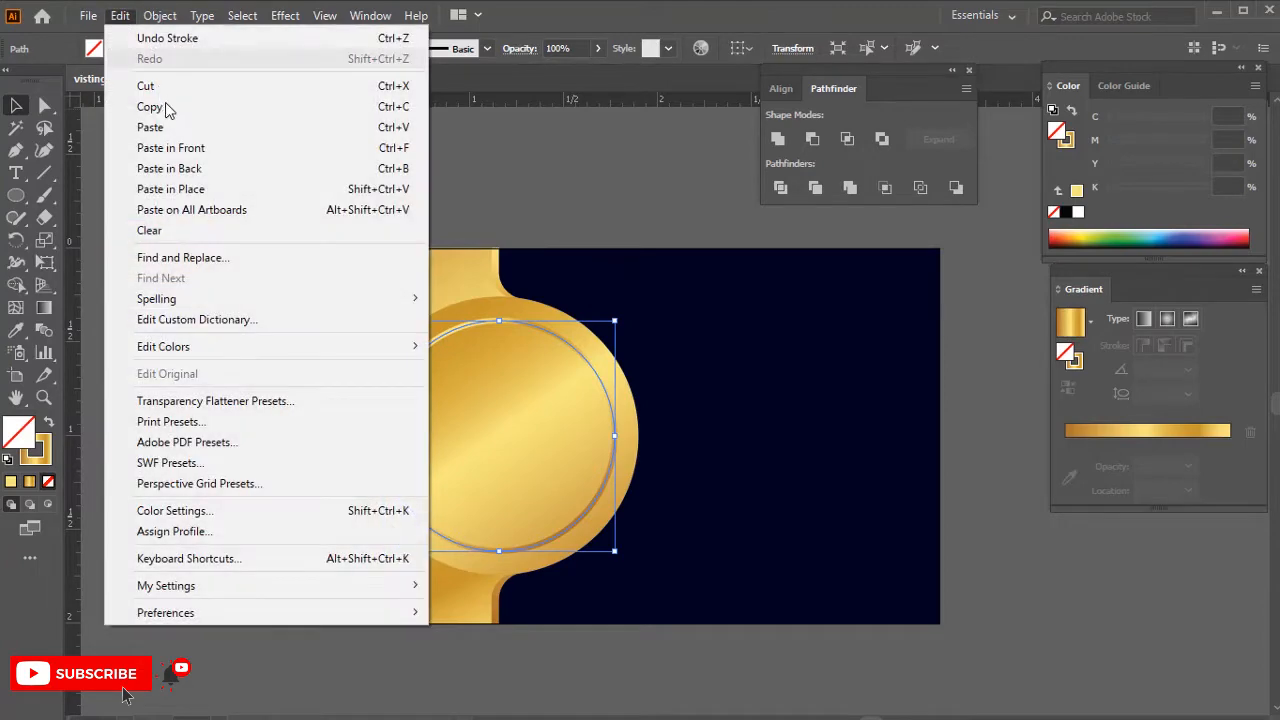
left_click(226, 107)
left_click(119, 15)
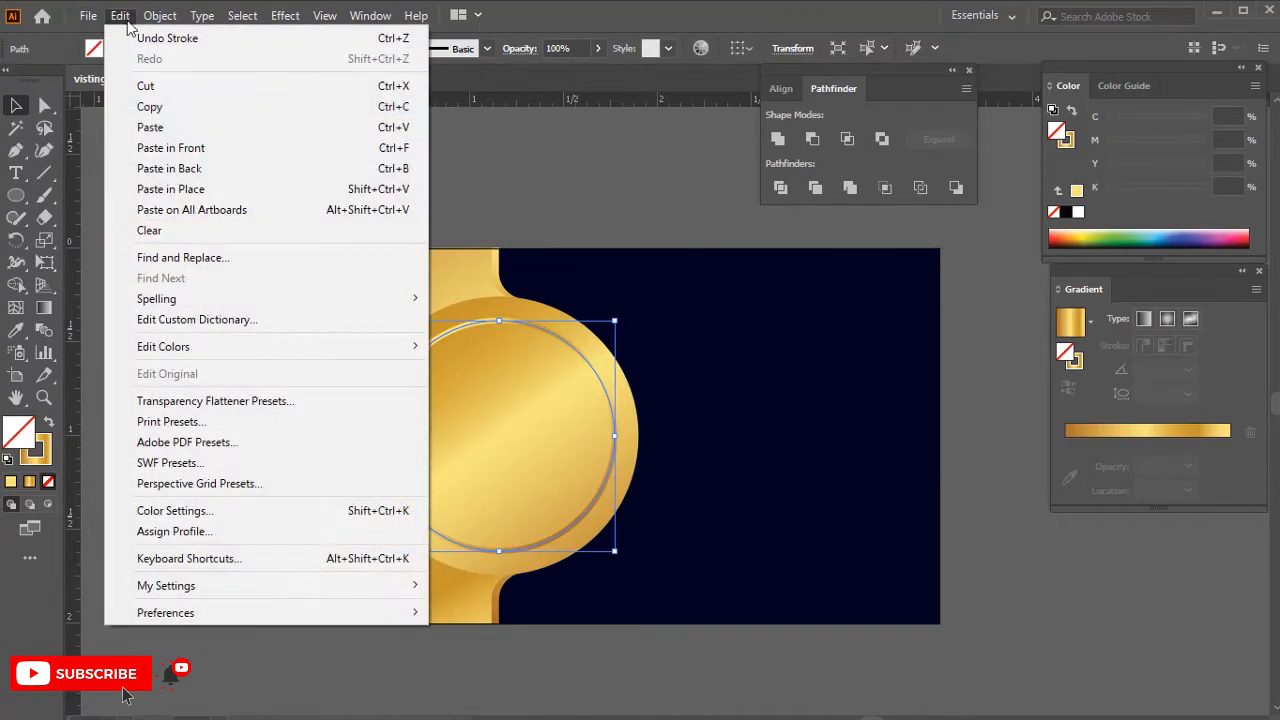
left_click(170, 148)
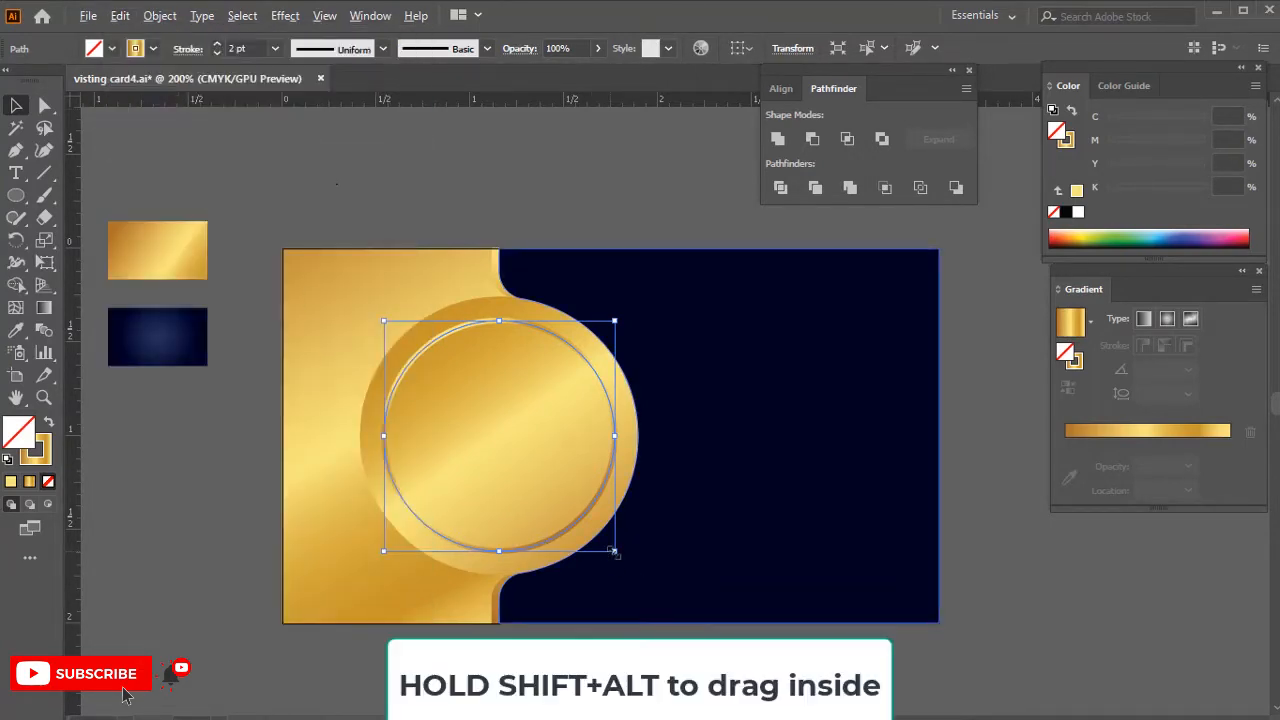
left_click_drag(614, 550, 577, 518)
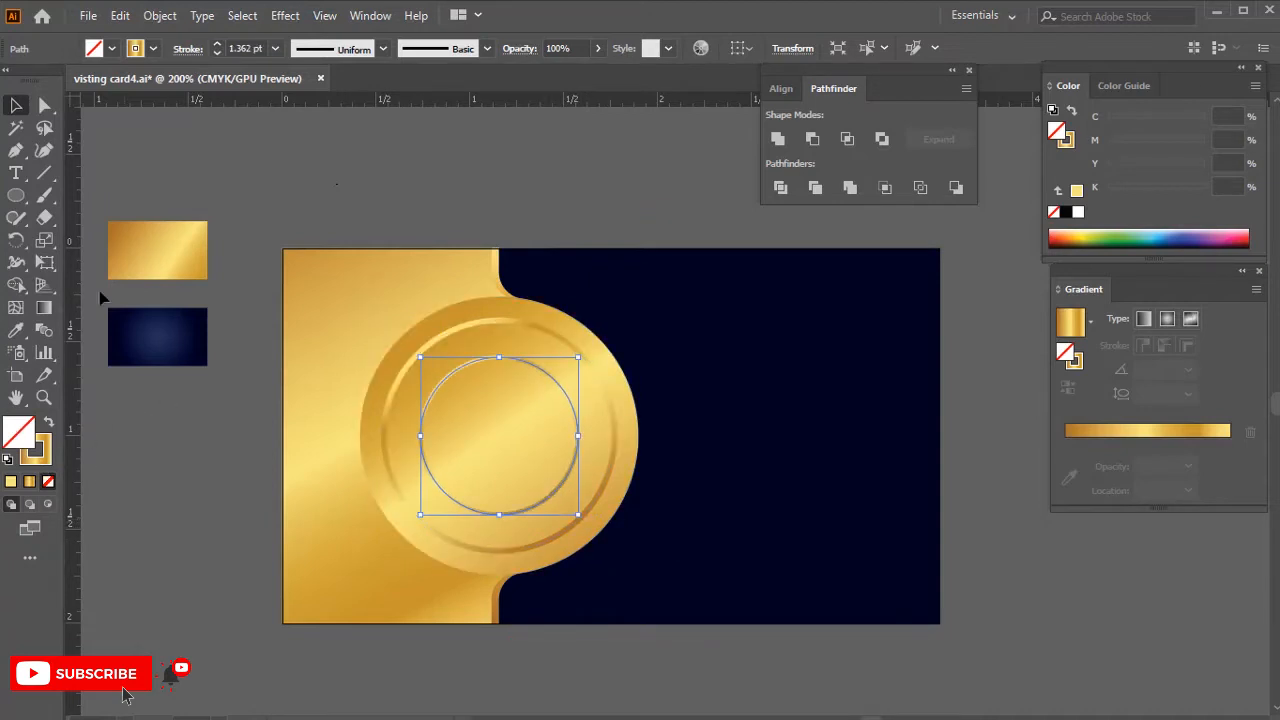
- Fill the innermost circle with the radial gradient sampled from the navy swatch and give it a 1 pt gold gradient stroke
left_click(17, 330)
left_click(120, 337)
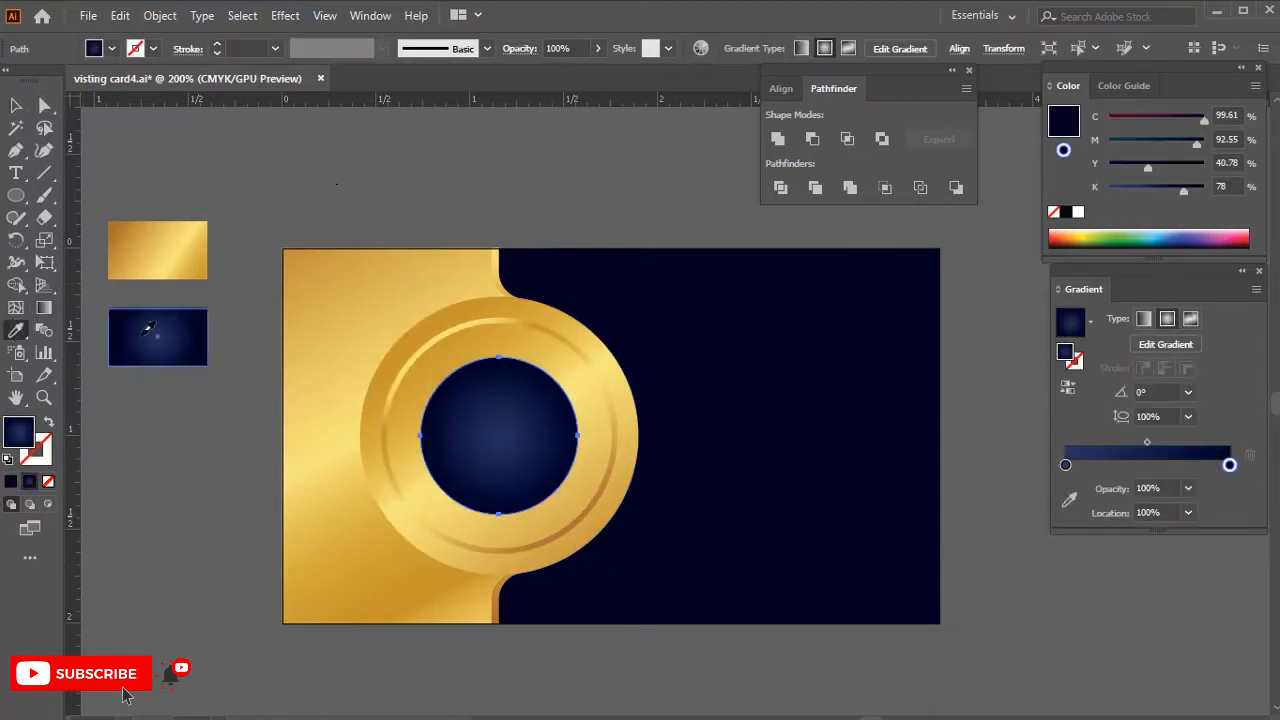
key("v")
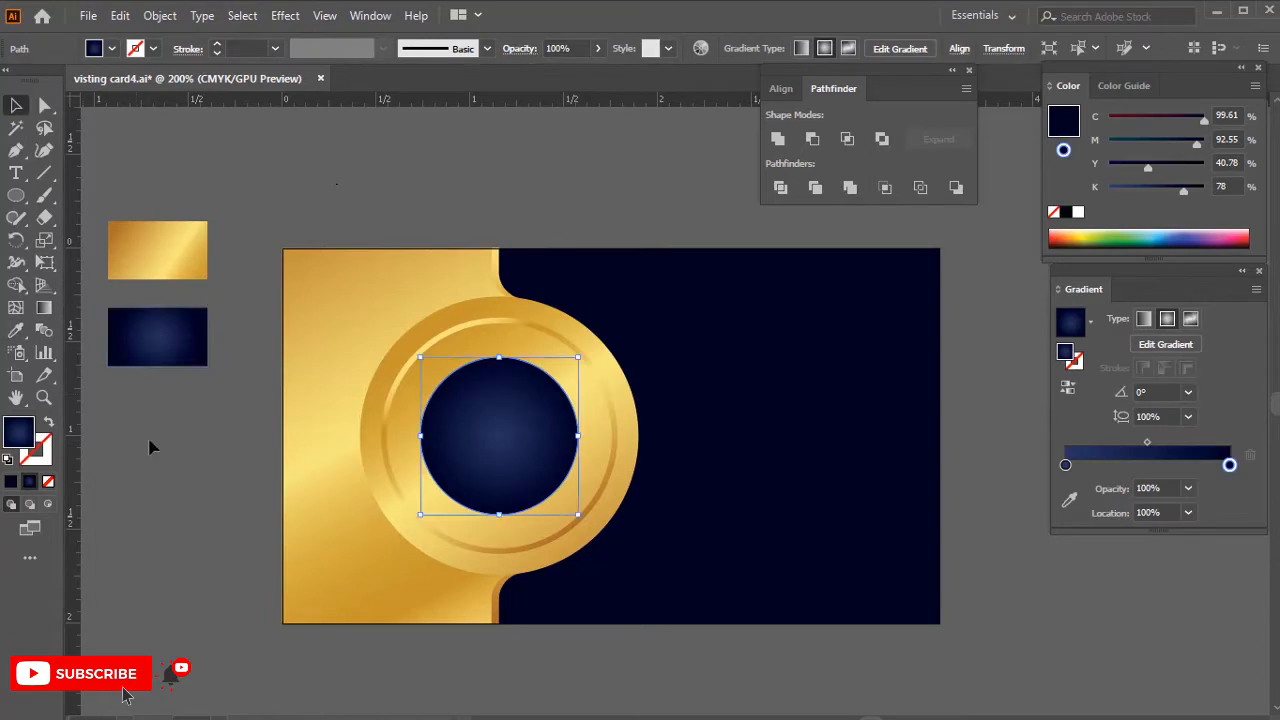
left_click(218, 45)
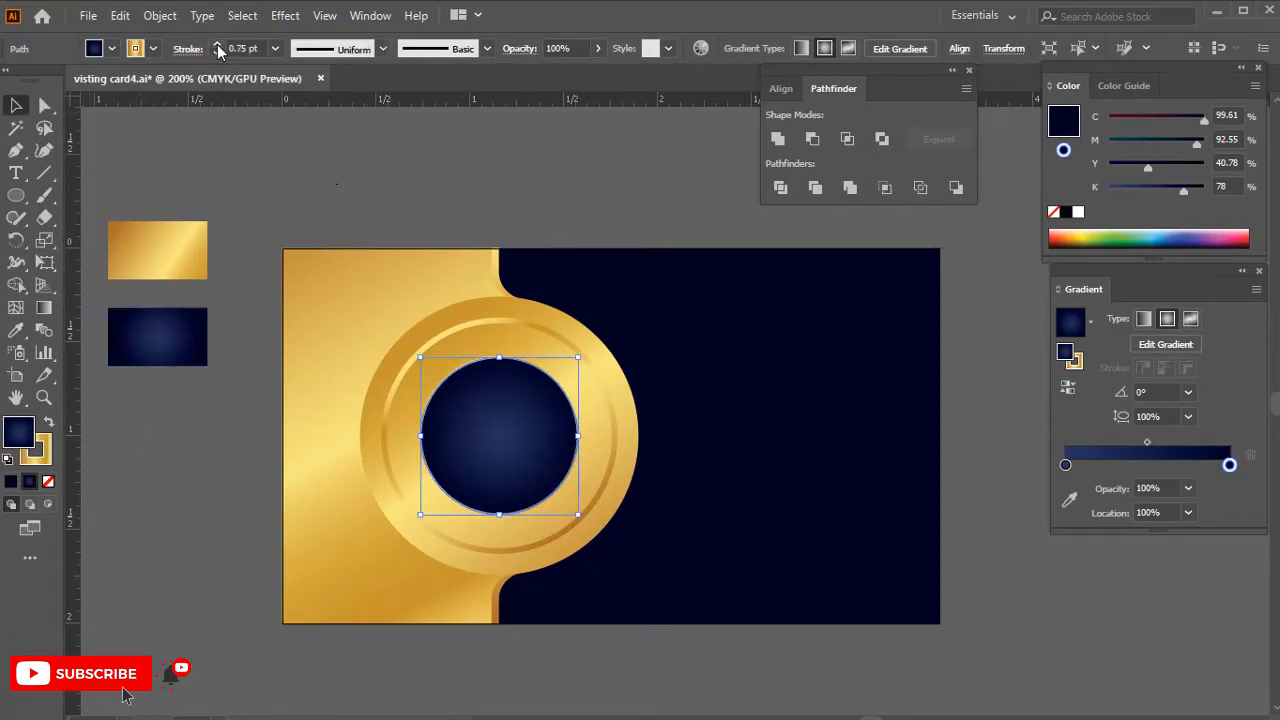
left_click(217, 53)
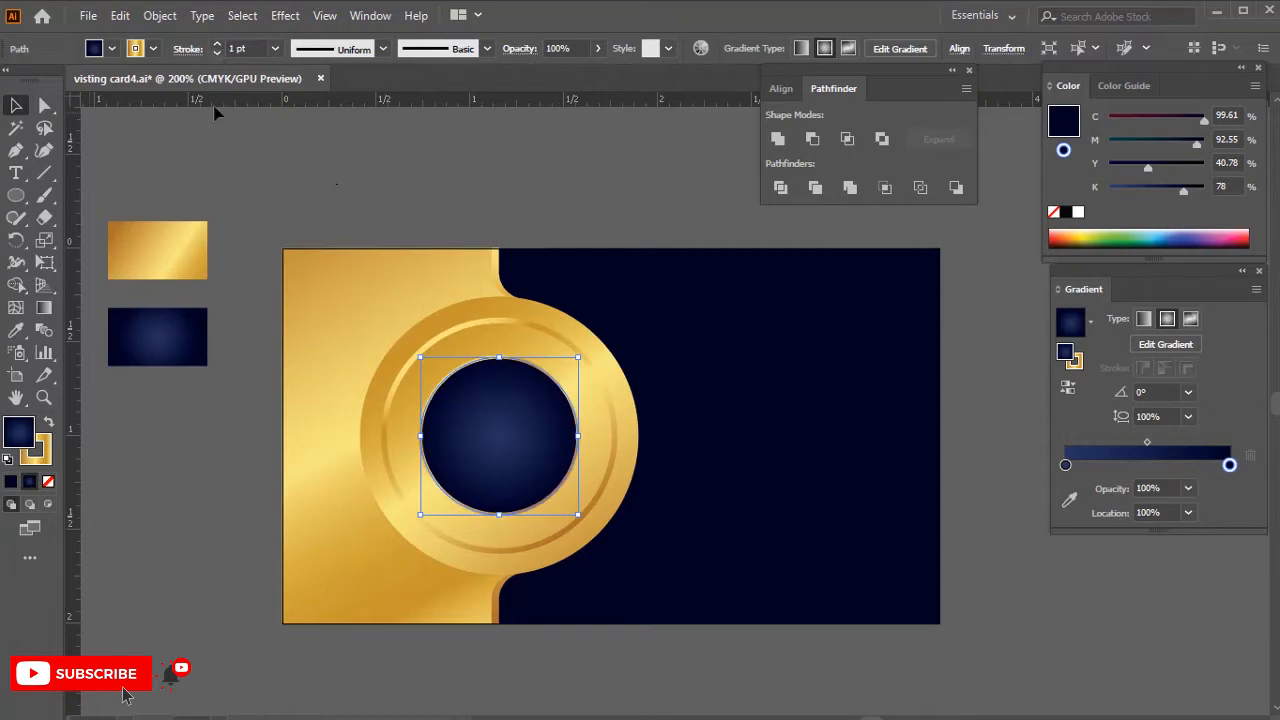
- Enlarge the navy centre circle proportionally about its centre, keeping it inside the gold ring
left_click_drag(578, 515, 592, 531)
left_click(335, 200)
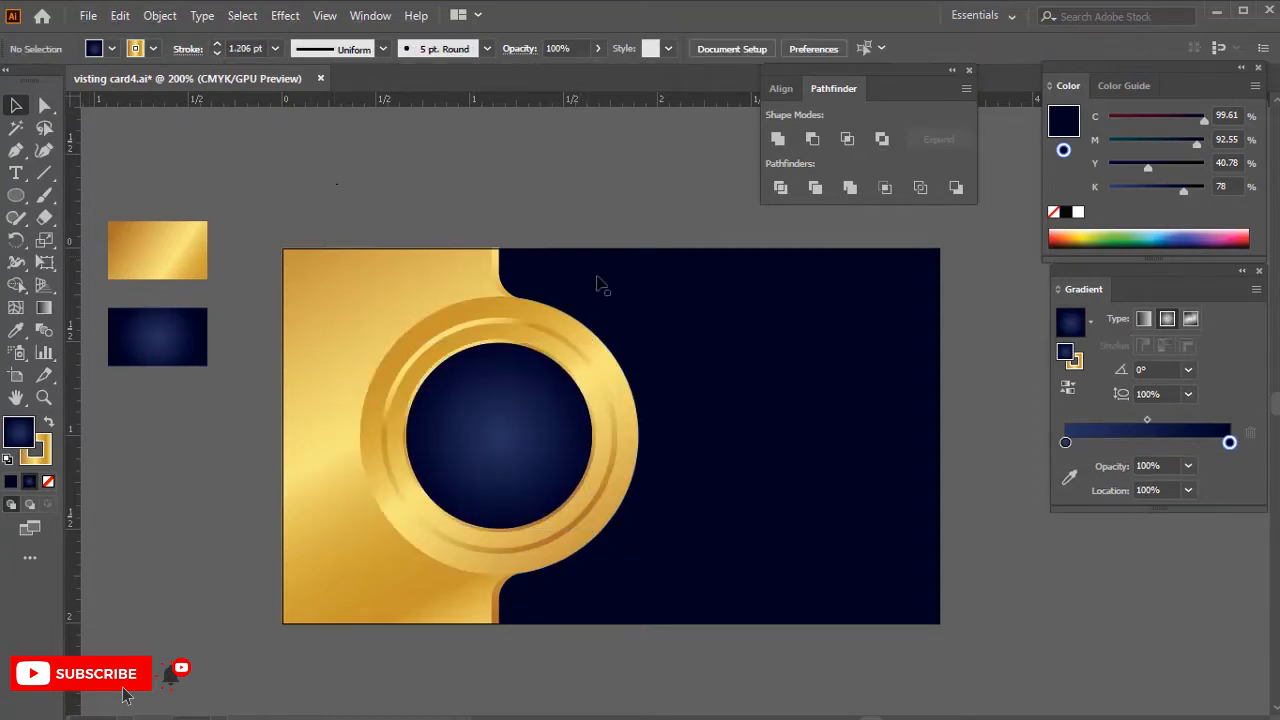
- Paste a copy of the 2 pt gold ring in front and shrink it about its centre to fit well inside the navy circle
left_click(611, 417)
scroll(606, 497, "up", 1)
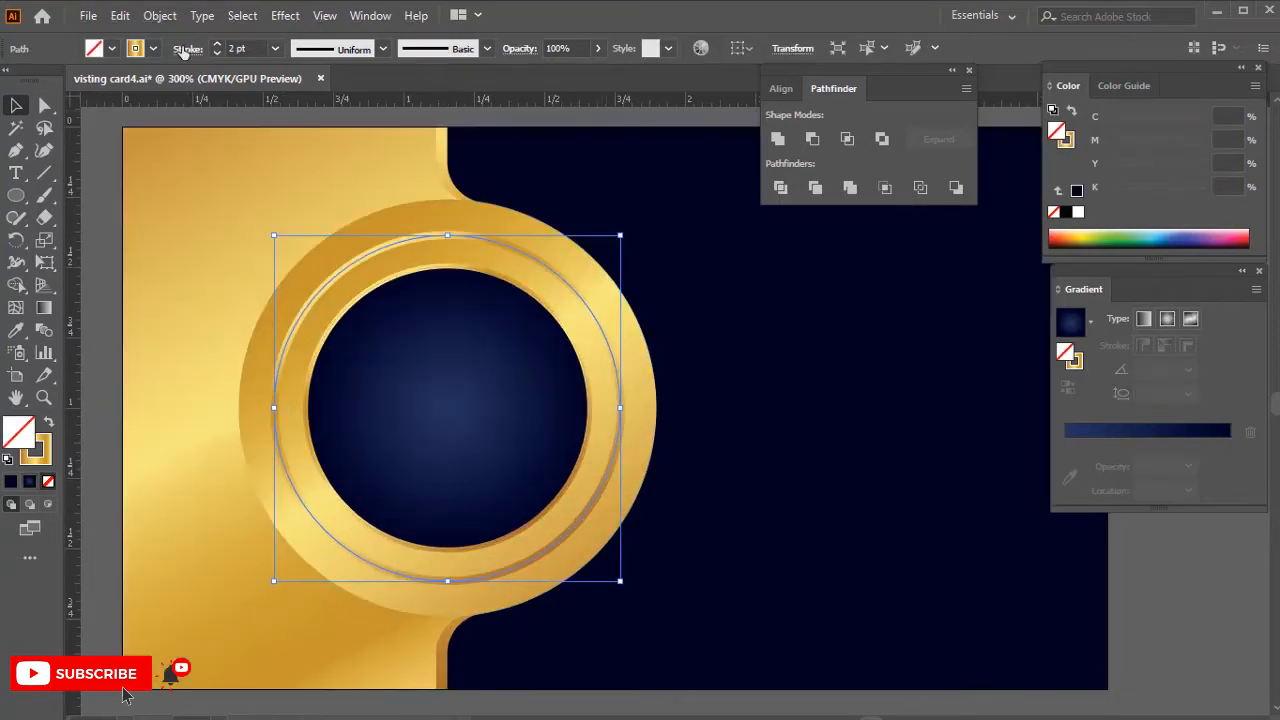
left_click(125, 22)
left_click(130, 105)
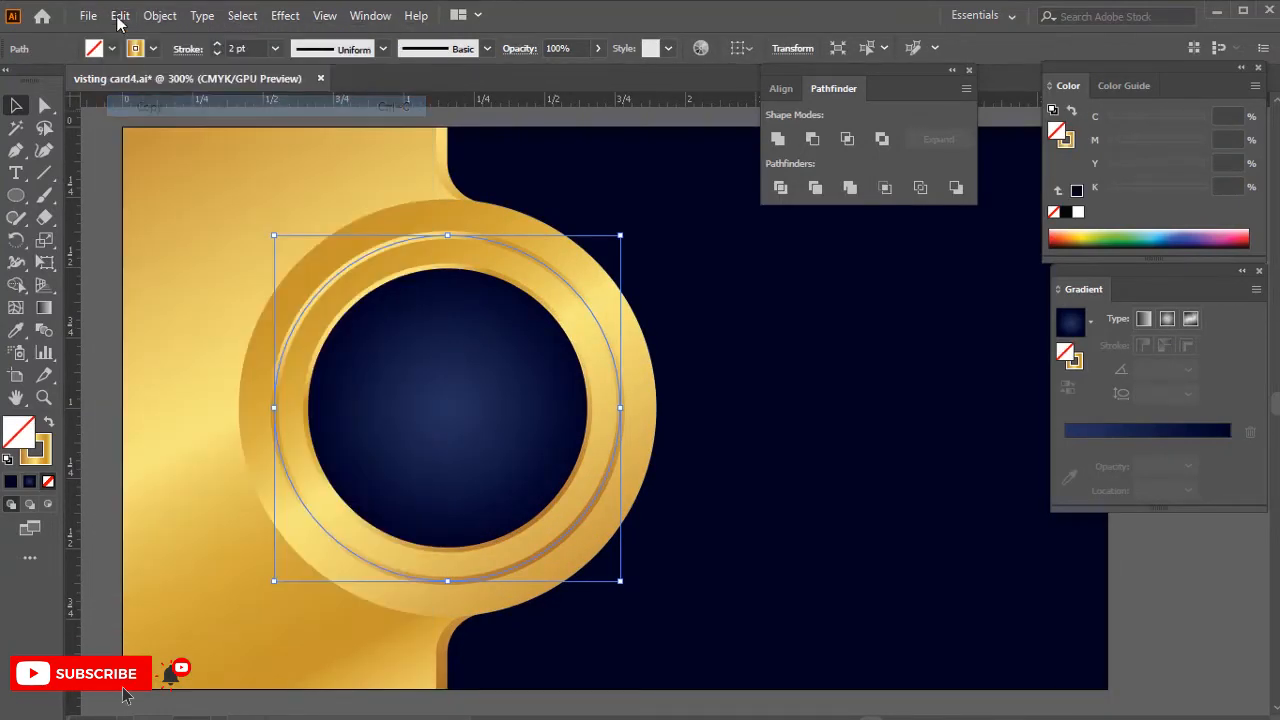
left_click(118, 16)
left_click(160, 147)
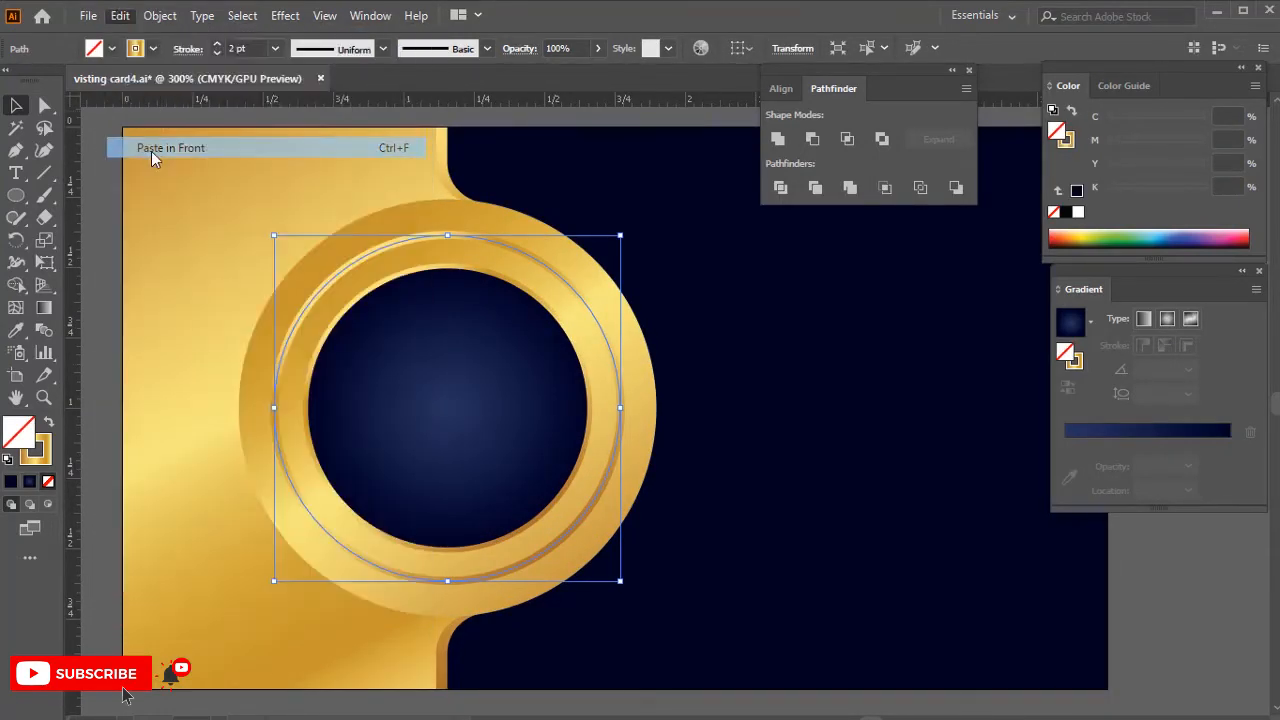
left_click_drag(620, 580, 548, 524)
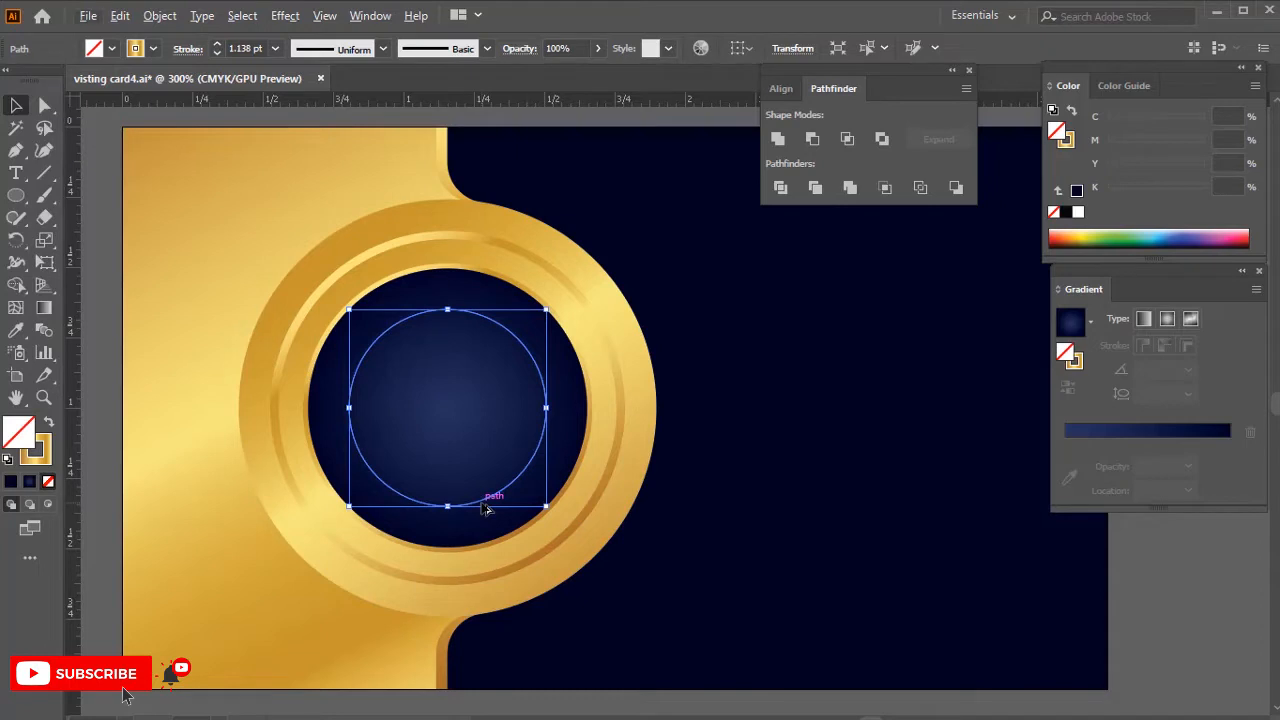
- Bring the small gold ring to the front of the navy circle and set its stroke weight to 1 pt
key("ctrl+shift+]")
scroll(469, 503, "down", 1)
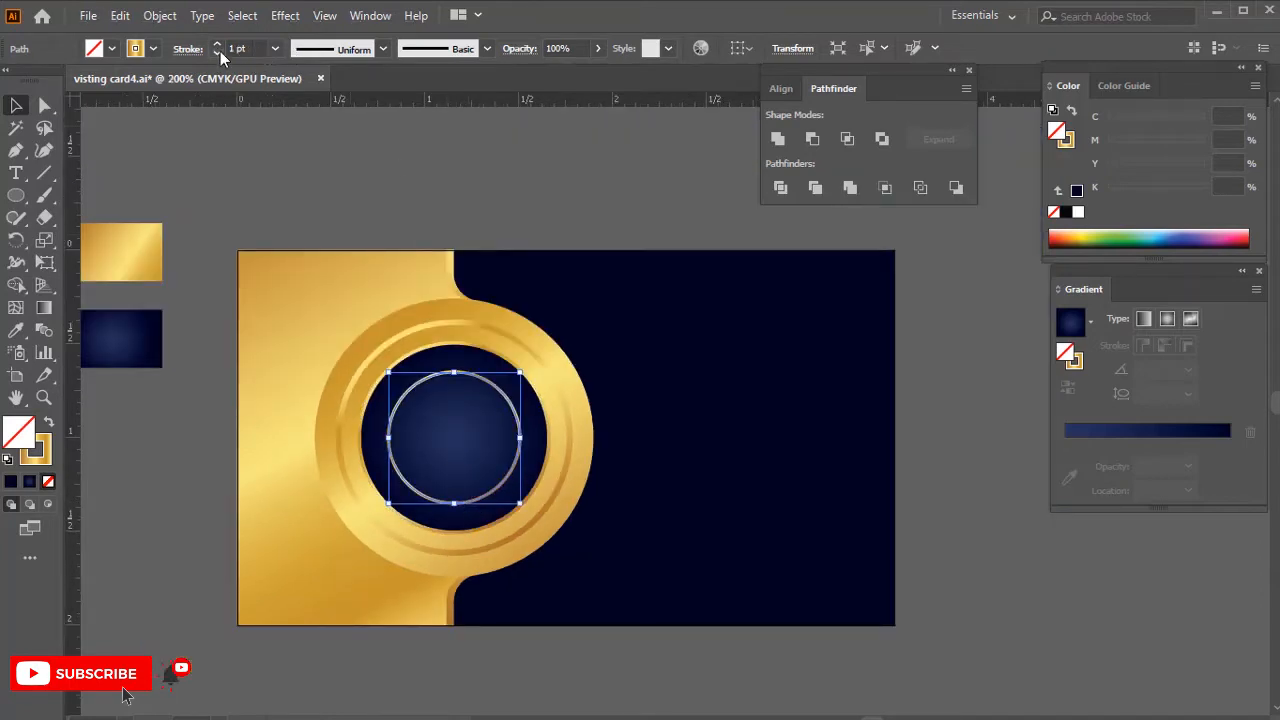
left_click(303, 165)
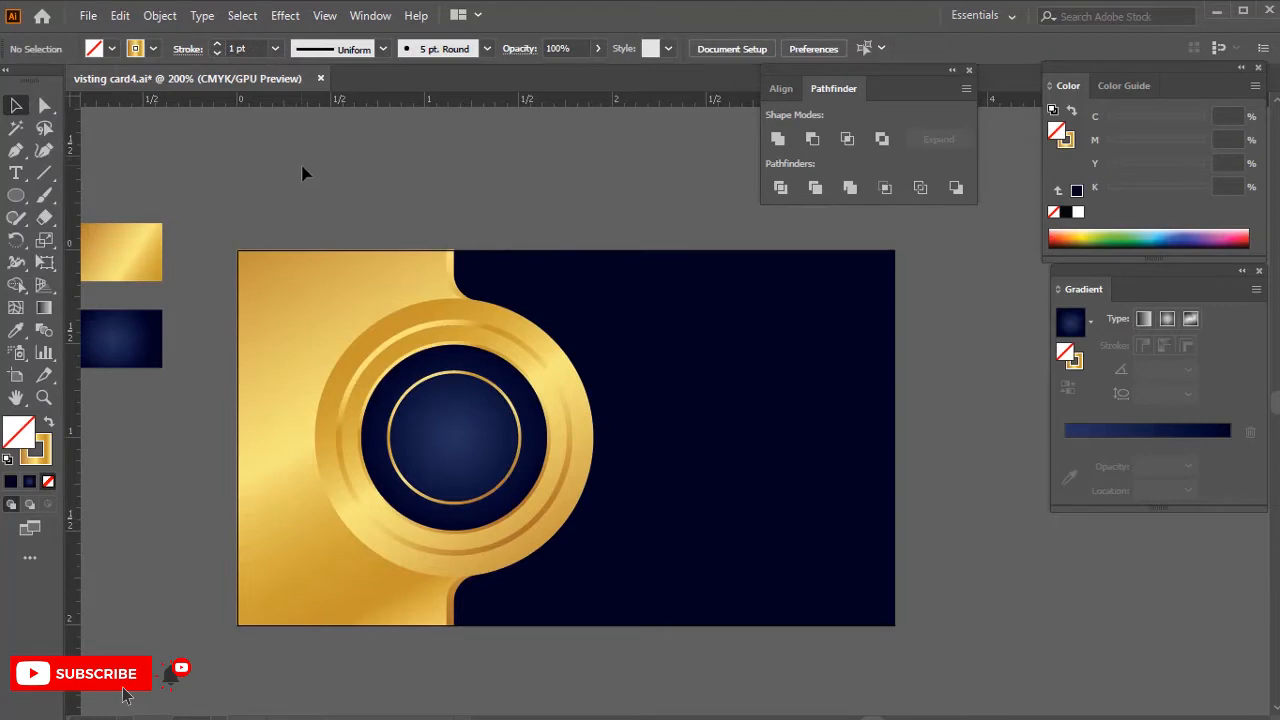
- Add the point text "LOGO" inside the small gold ring at the medallion's centre
scroll(325, 231, "down", 1)
left_click_drag(696, 365, 771, 350)
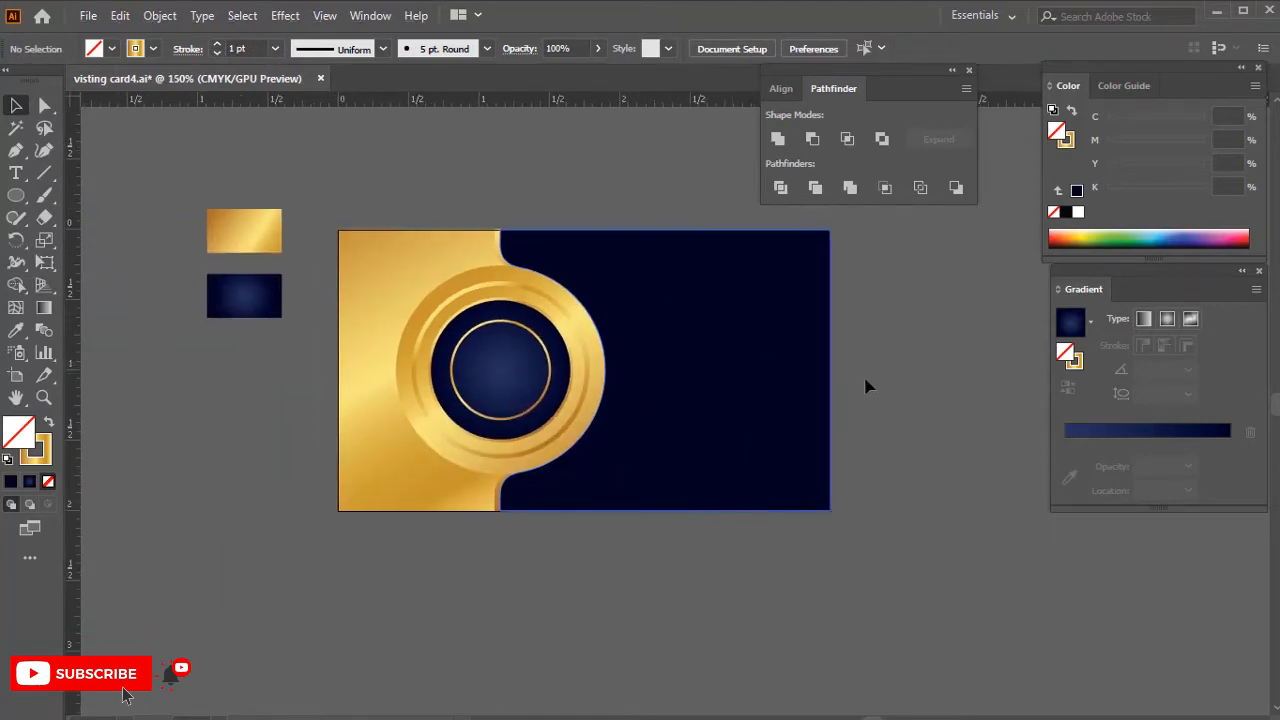
scroll(852, 400, "up", 1)
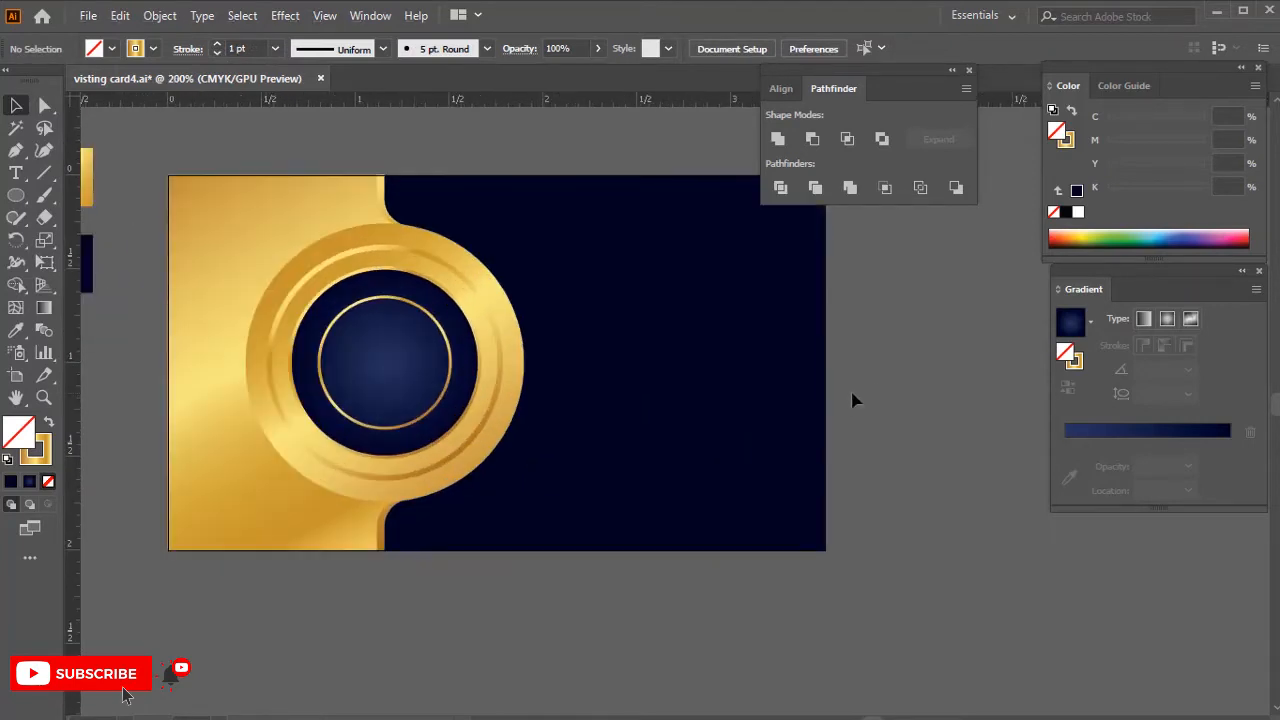
left_click_drag(851, 400, 874, 400)
scroll(529, 400, "up", 1)
scroll(416, 390, "left", 1)
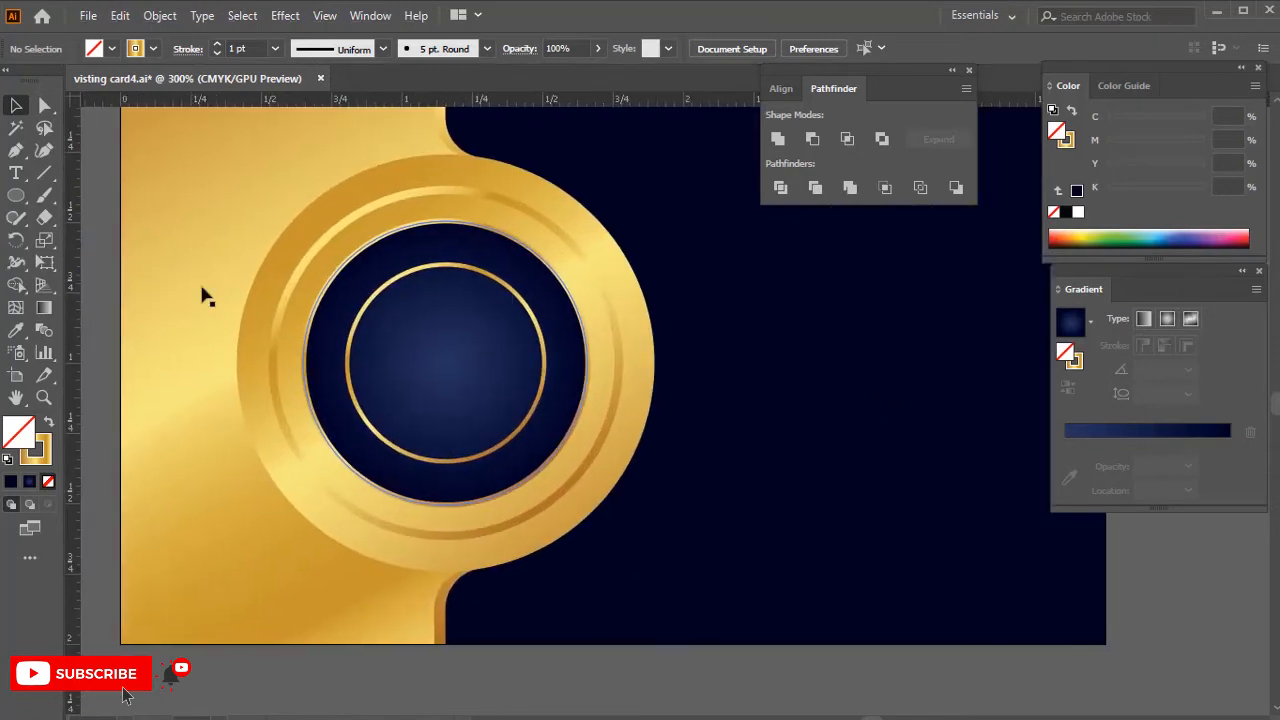
left_click(15, 173)
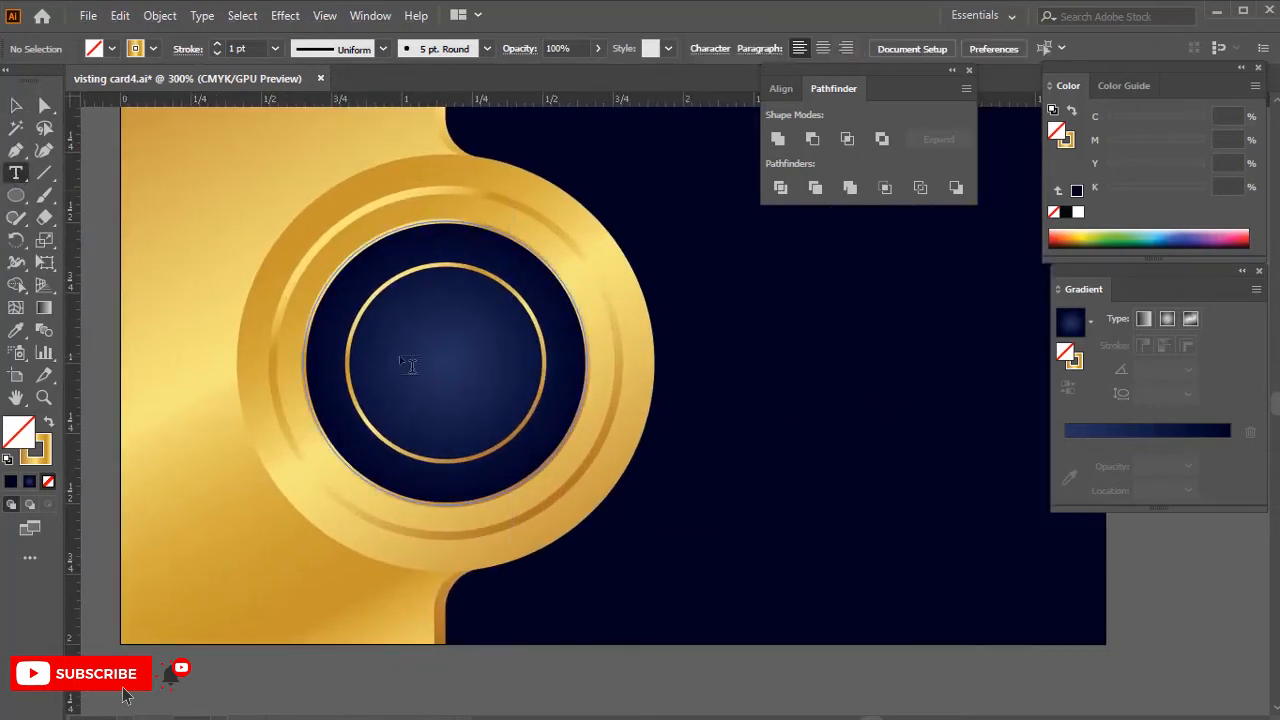
scroll(420, 360, "left", 1)
left_click(428, 368)
key("BackSpace")
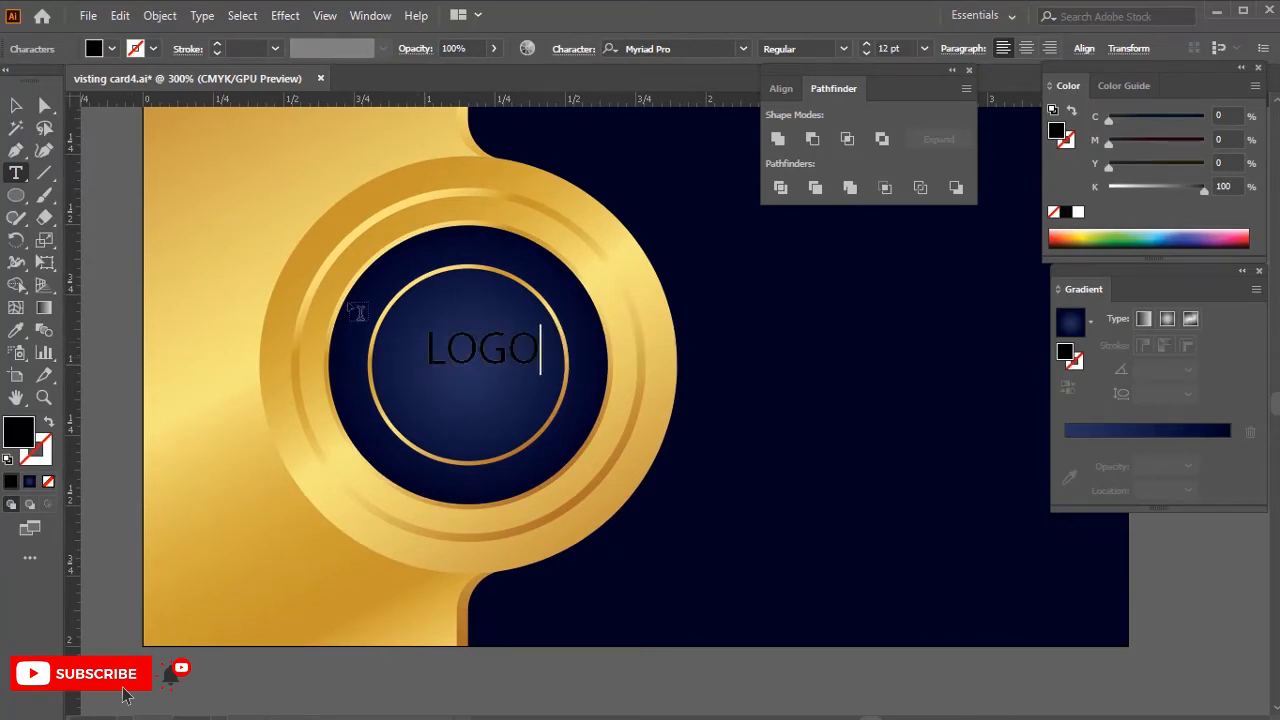
- Set the LOGO text's fill colour to white, FFFFFF
left_click(15, 104)
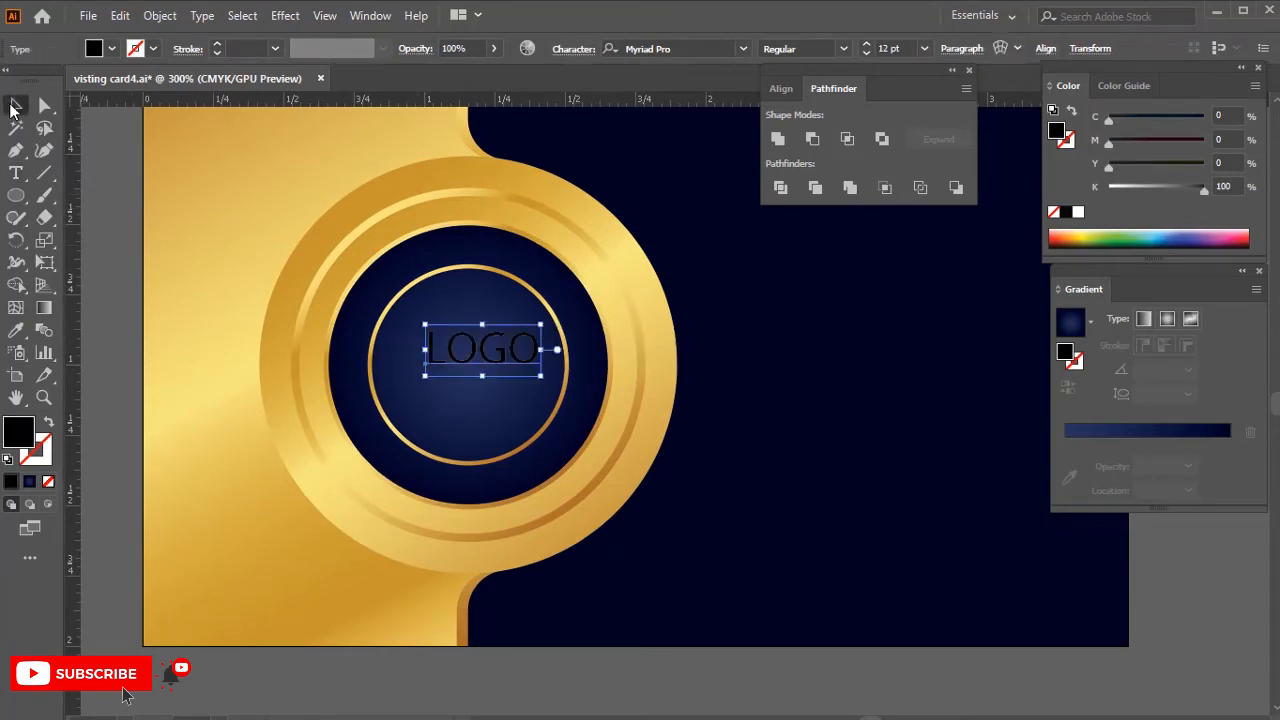
double_click(20, 434)
type("FFFFFF")
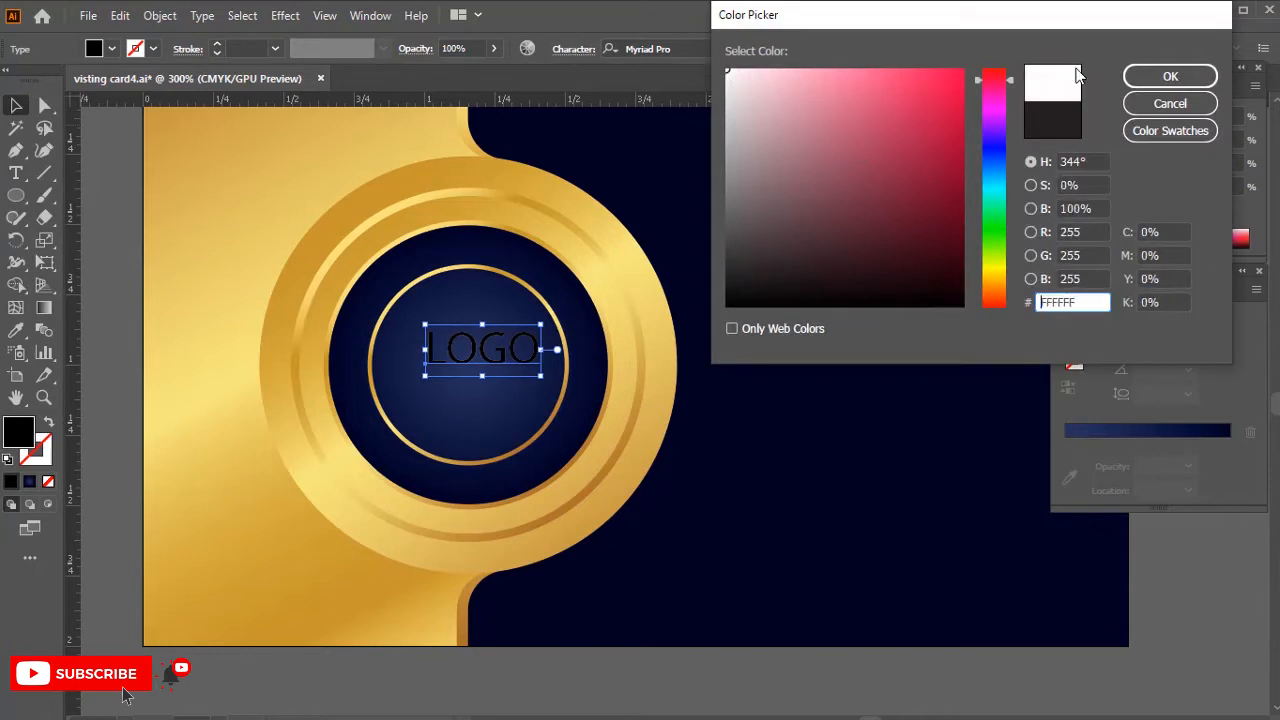
left_click(1166, 77)
- Enlarge the LOGO text to about 13.79 pt and centre it within the small gold ring
mouse_move(503, 368)
left_mouse_down()
mouse_move(491, 373)
mouse_move(557, 410)
mouse_move(515, 387)
left_mouse_up()
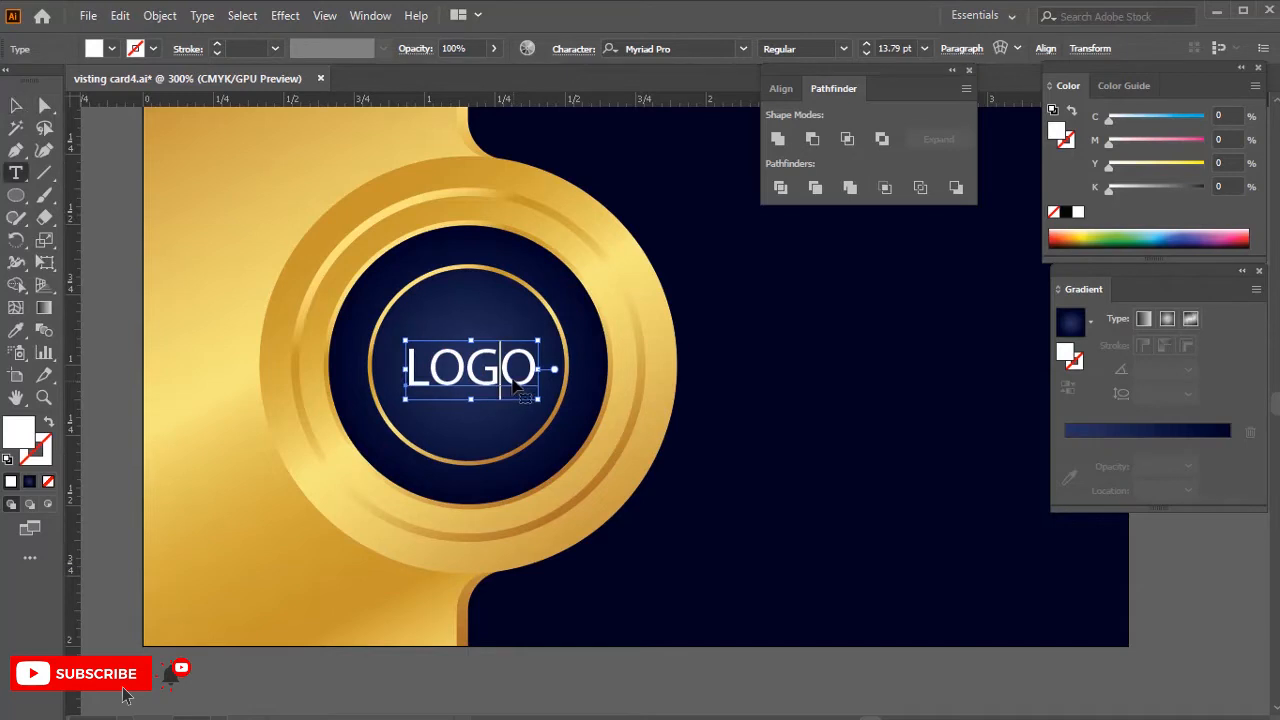
left_click(515, 387)
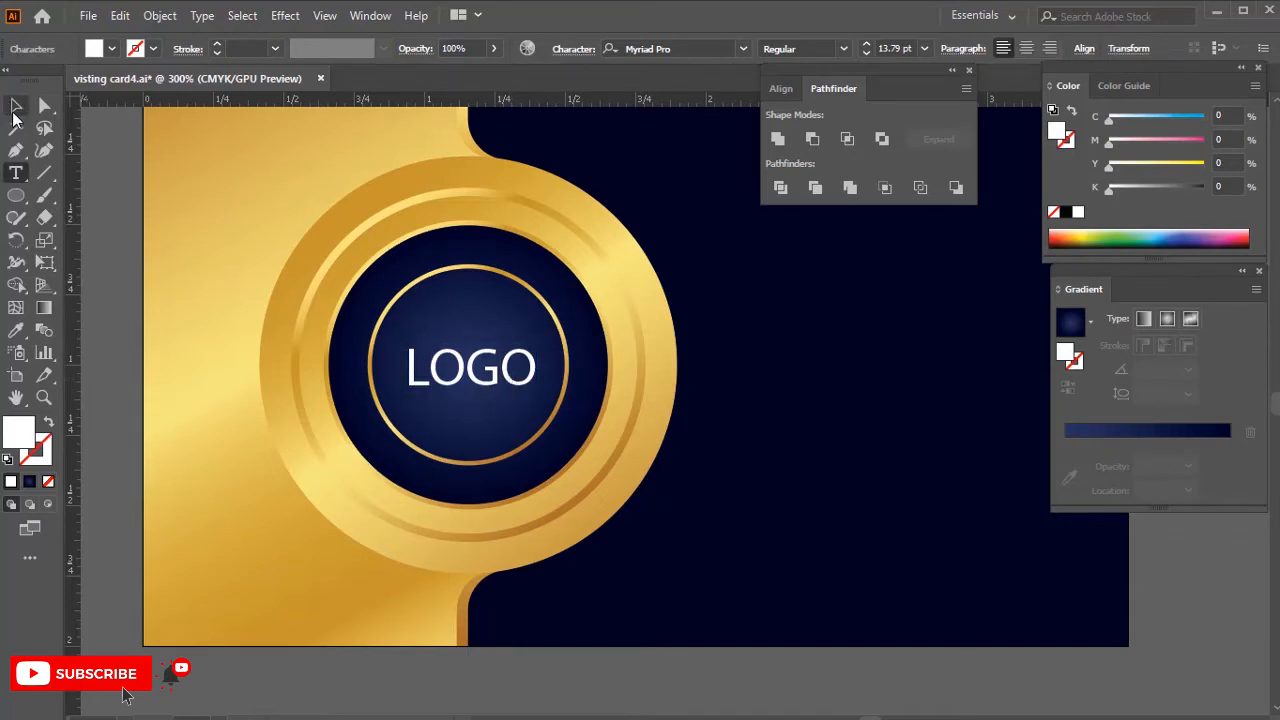
left_click(14, 114)
key("Delete")
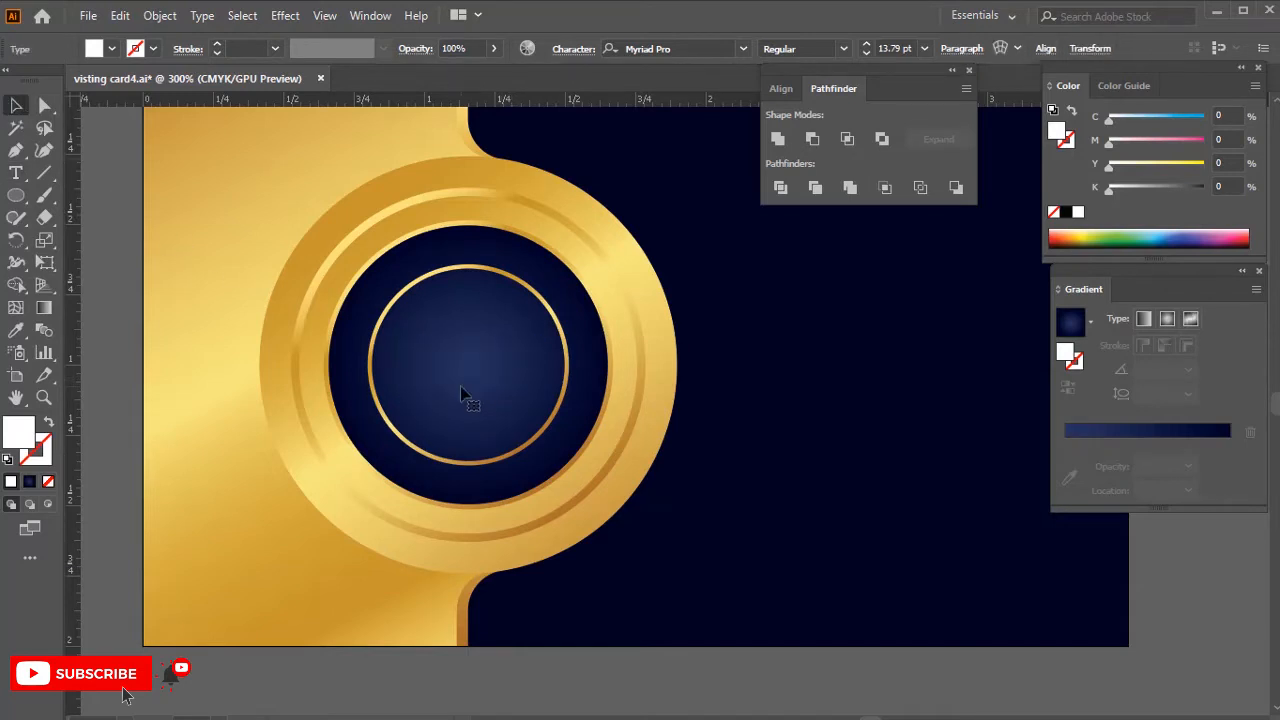
key("ctrl+z")
left_click_drag(474, 378, 478, 387)
left_click(124, 388)
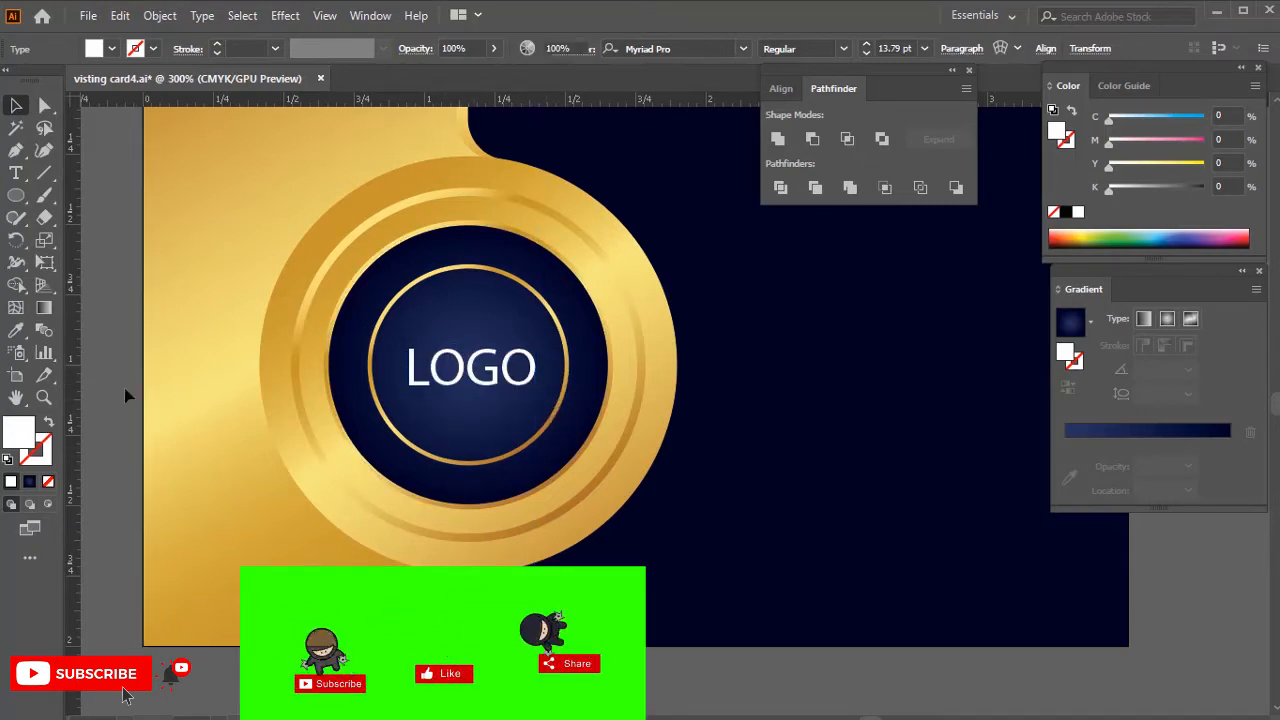
- Add the point text "PIXEL INFO" in the upper part of the navy panel, beyond the medallion
key("ctrl+minus")
key("ctrl+minus")
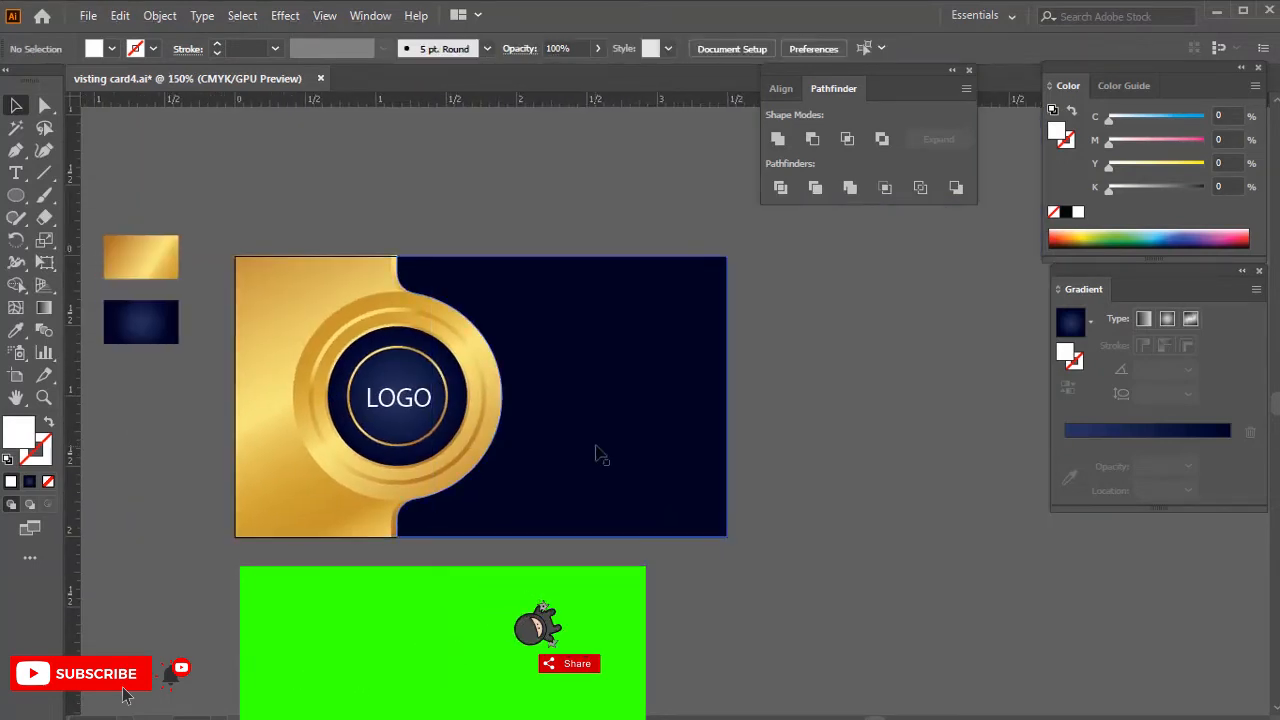
key("ctrl+plus")
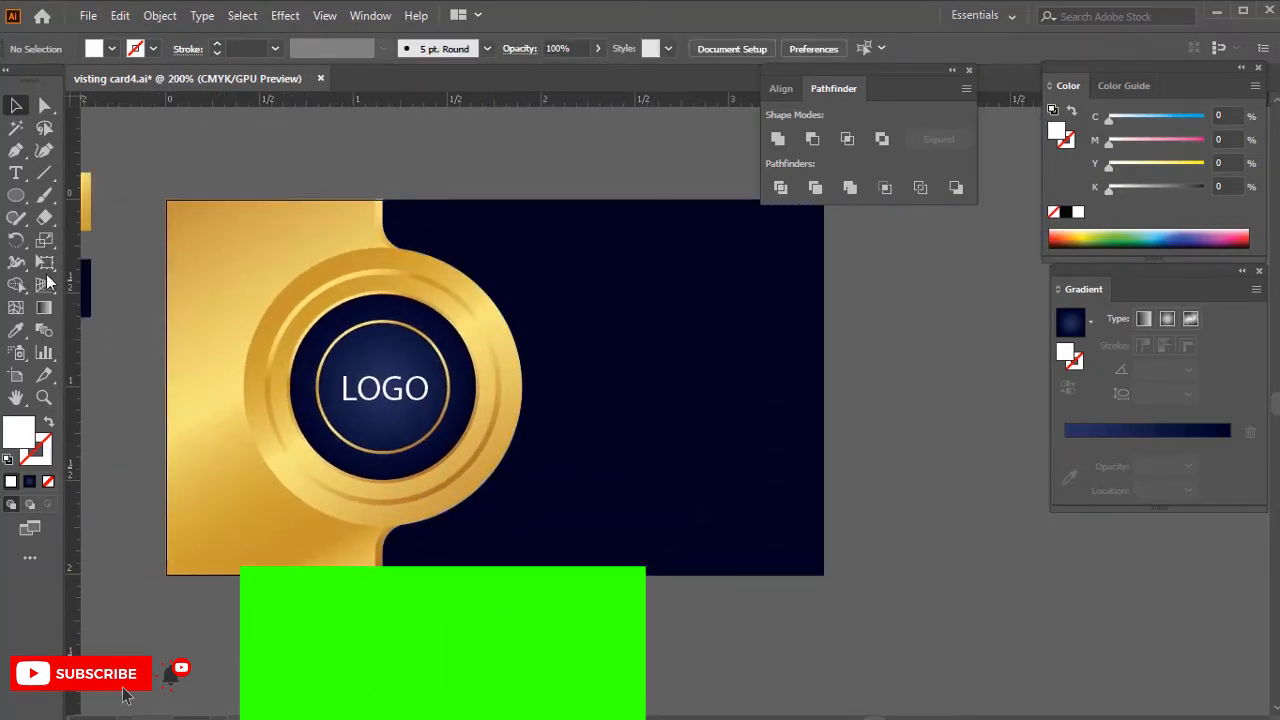
left_click(16, 173)
left_click(591, 292)
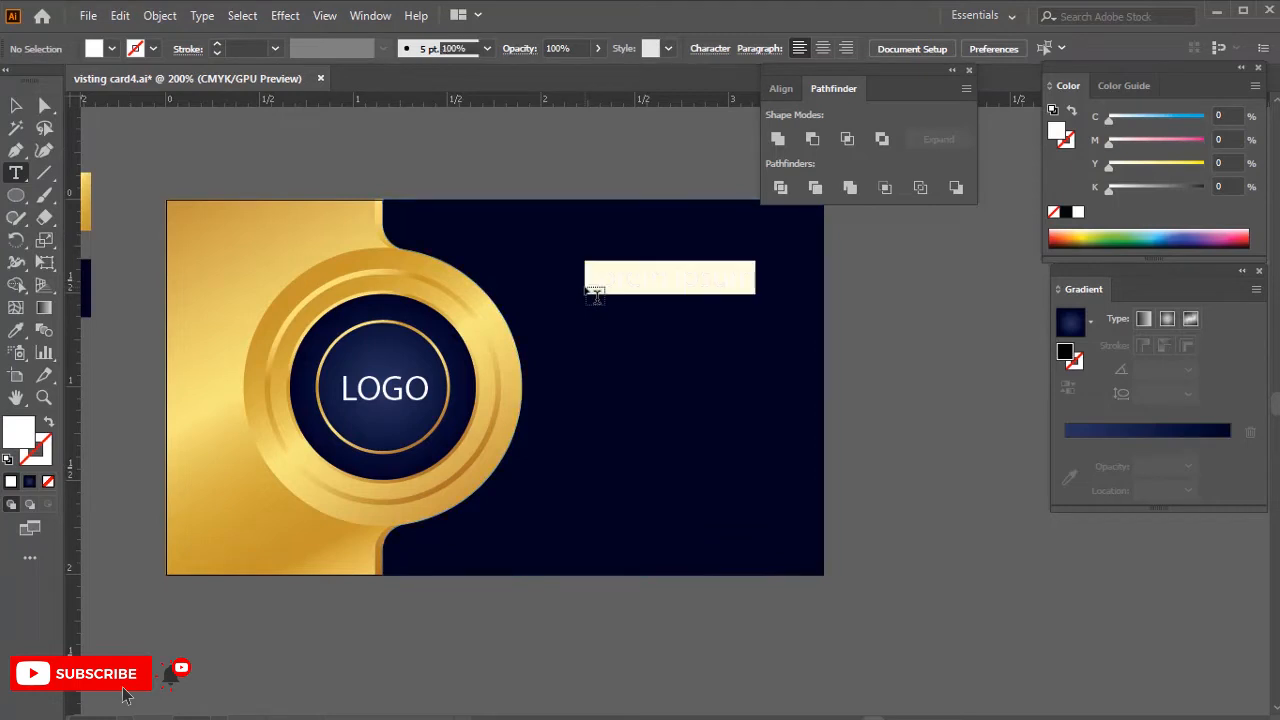
key("BackSpace")
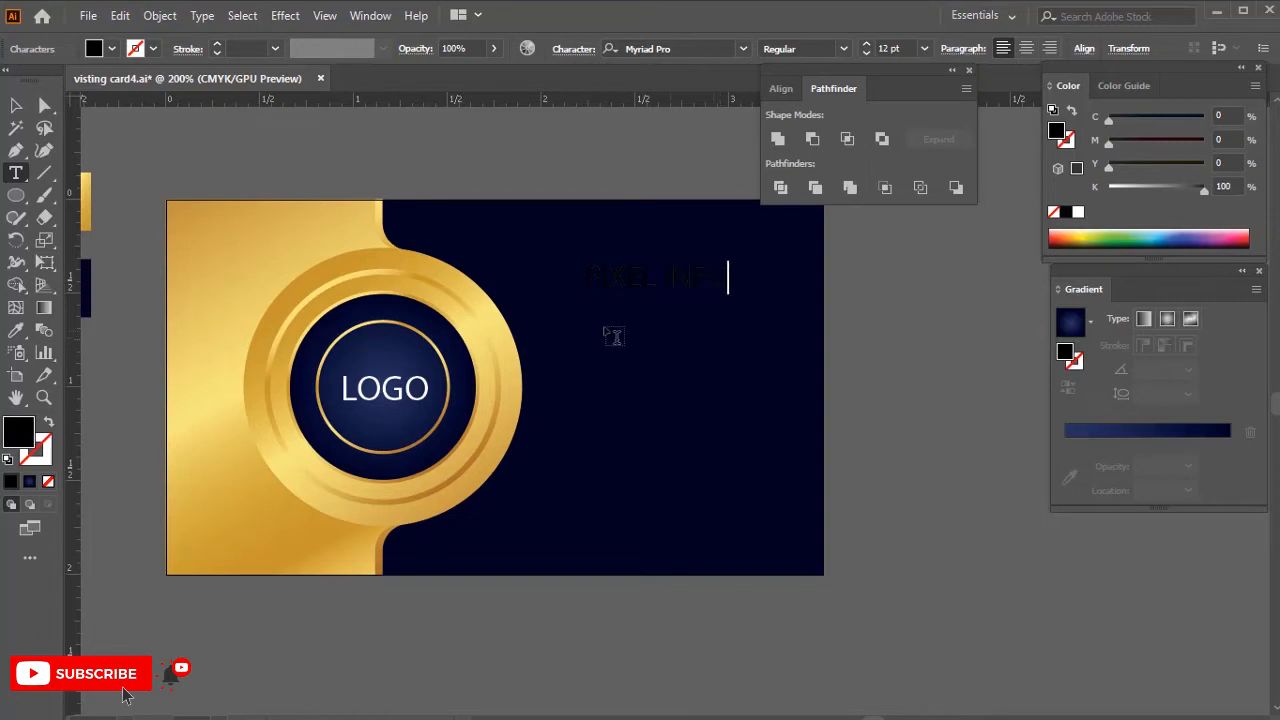
- Fill the PIXEL INFO text with white and enlarge it slightly
left_click(17, 106)
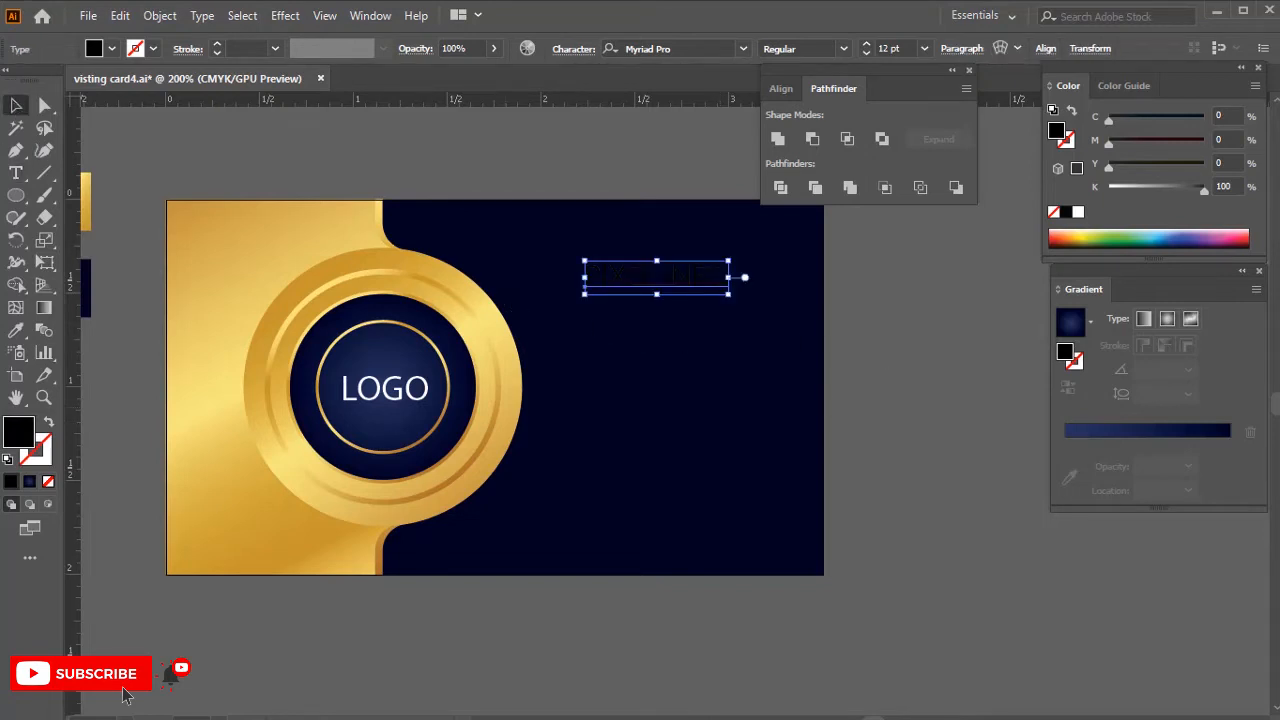
left_click(1077, 211)
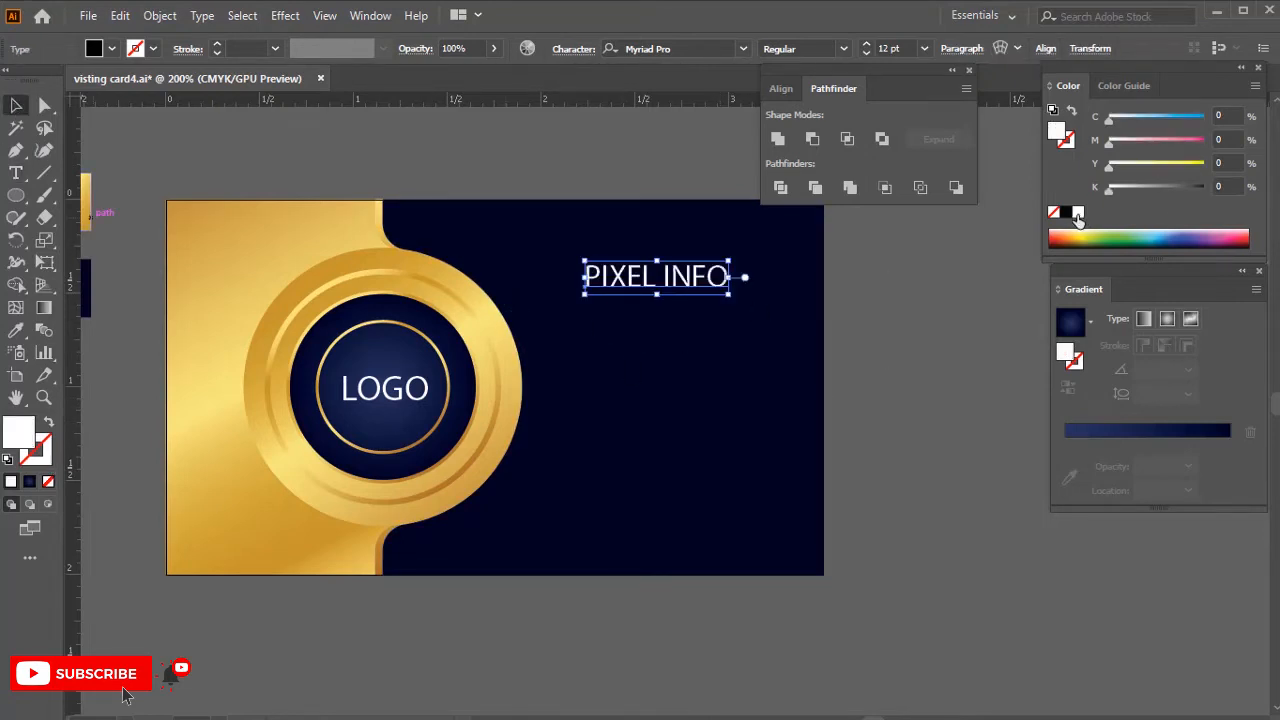
left_click(884, 344)
left_click(712, 291)
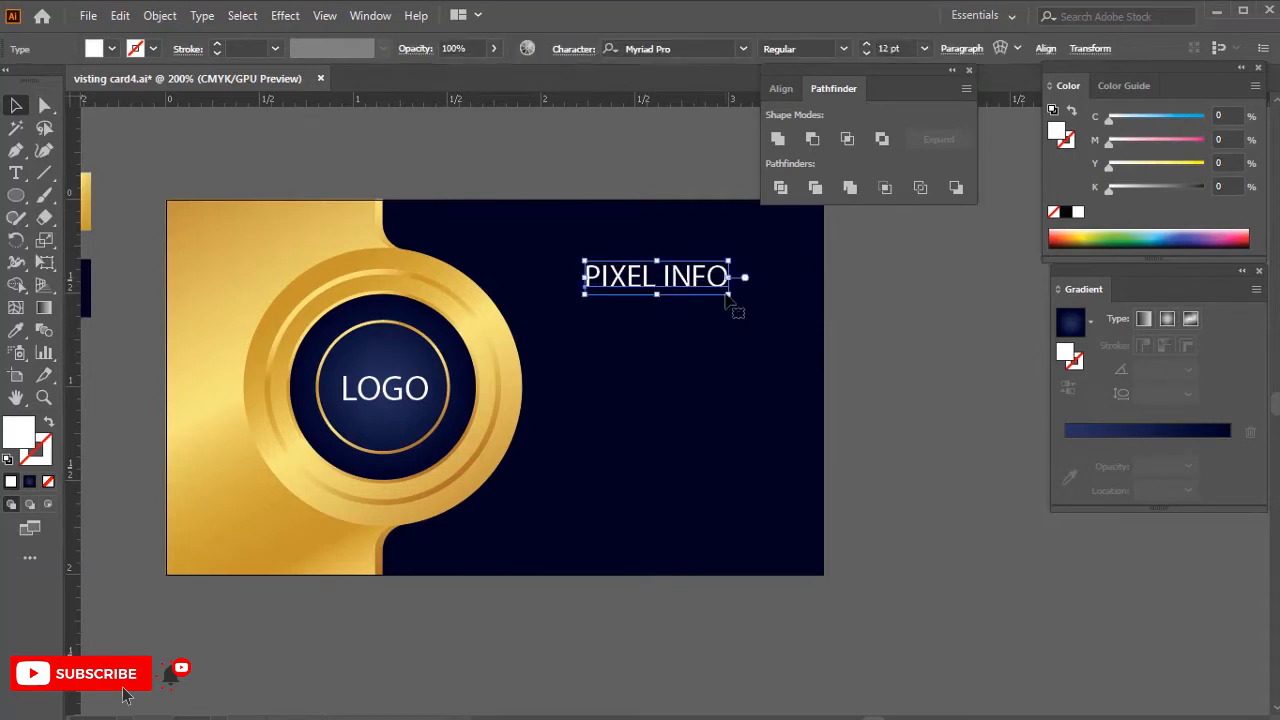
left_click_drag(727, 300, 743, 298)
left_click(877, 309)
- Draw a straight horizontal Pen line just beneath PIXEL INFO, from the text's start to about four-fifths of its width
scroll(860, 334, "up", 1)
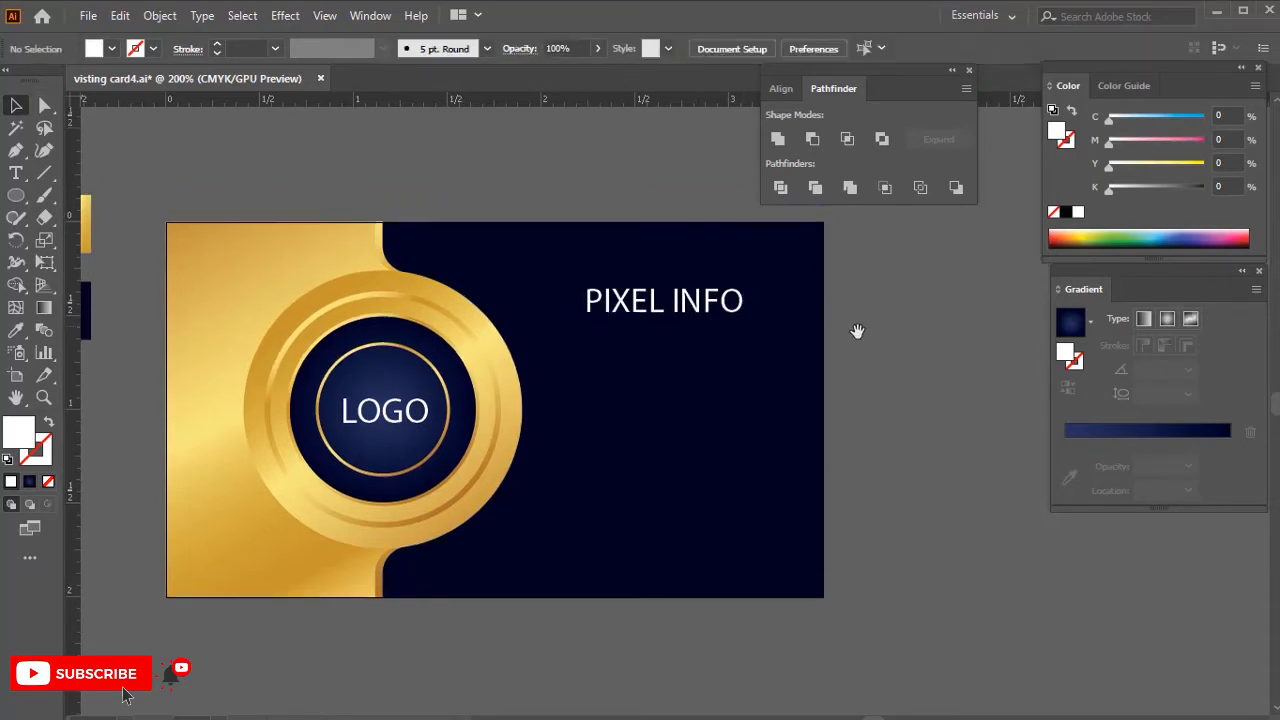
left_click_drag(857, 331, 866, 297)
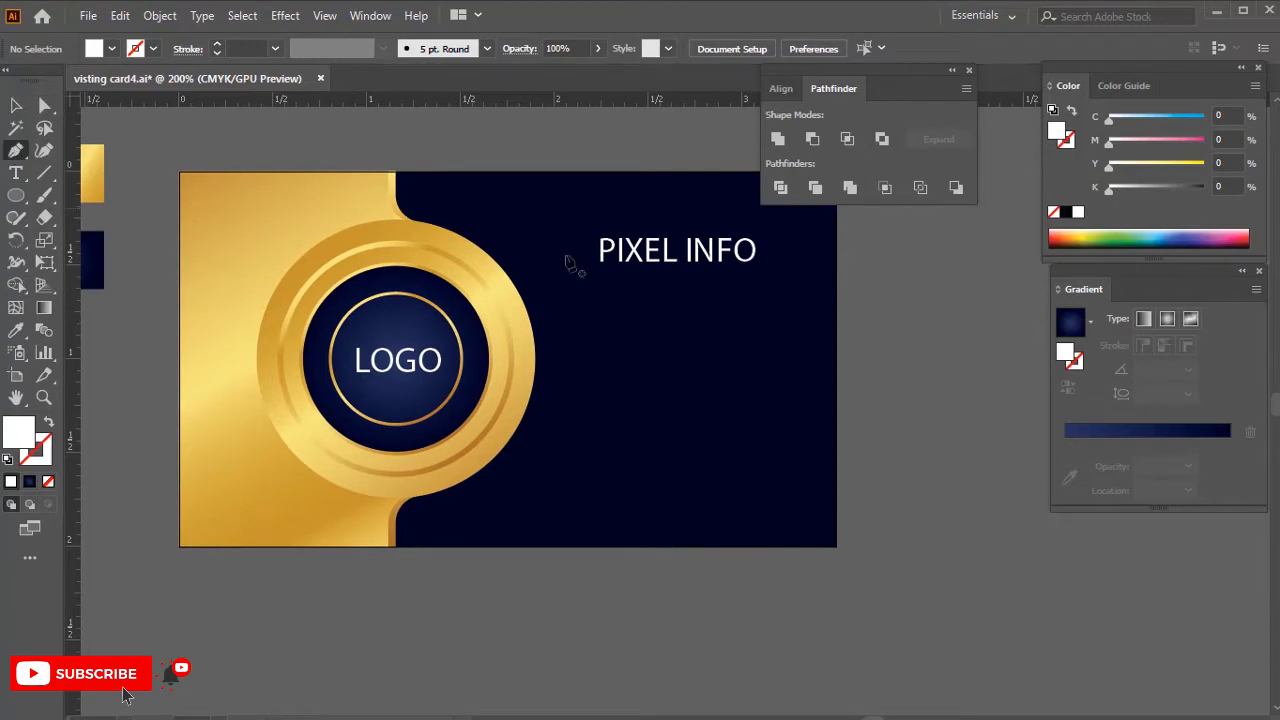
scroll(650, 296, "up", 2)
left_click(548, 251)
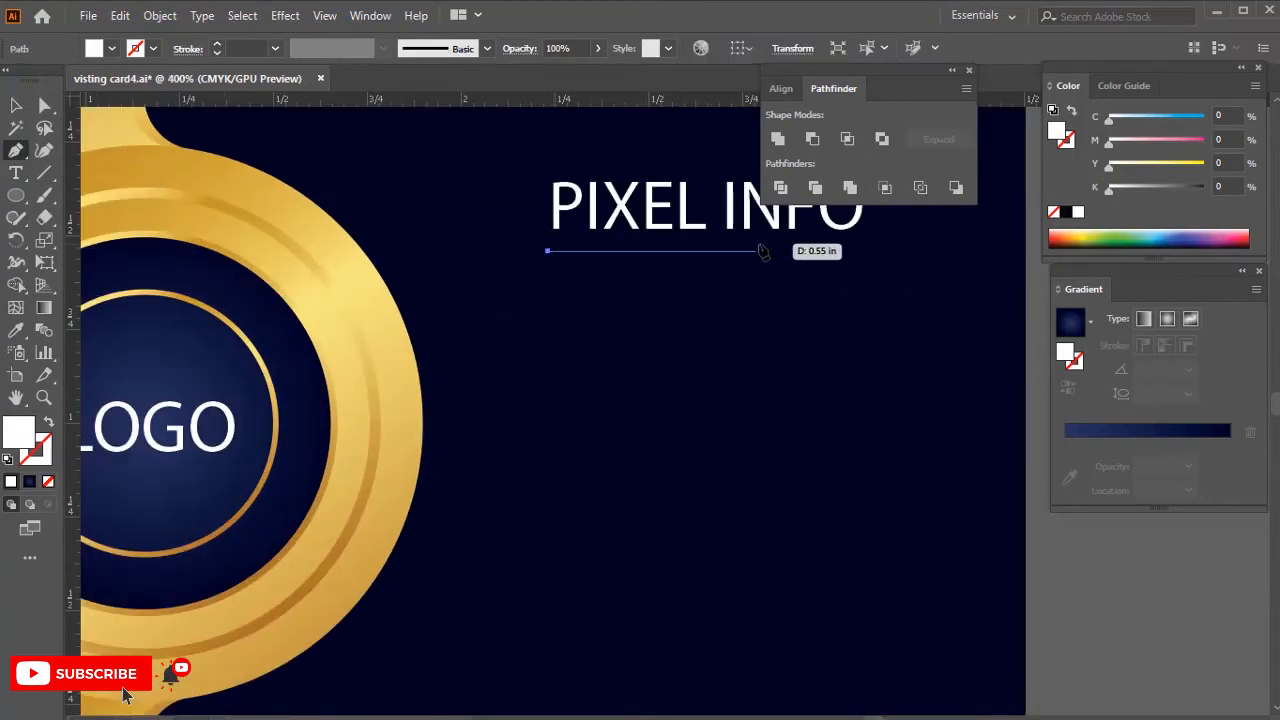
left_click(800, 251)
key("v")
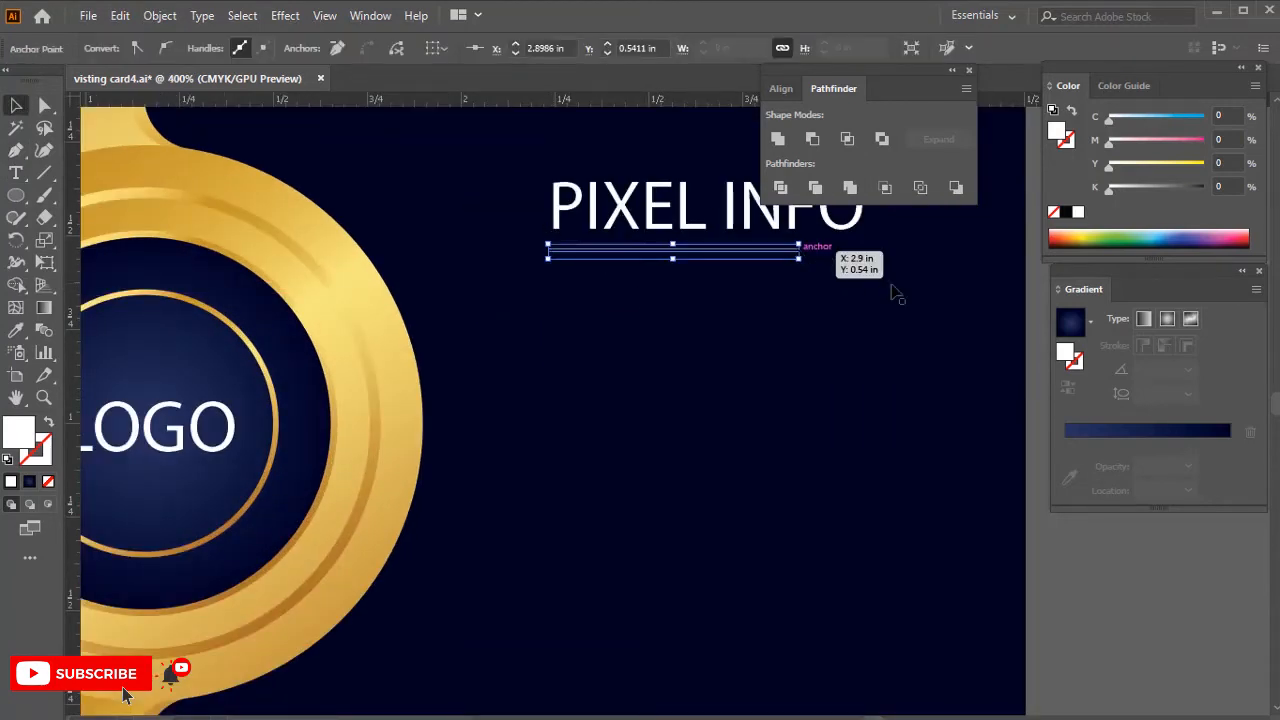
- Give the line beneath PIXEL INFO a 1 pt white stroke and no fill
left_click(594, 252)
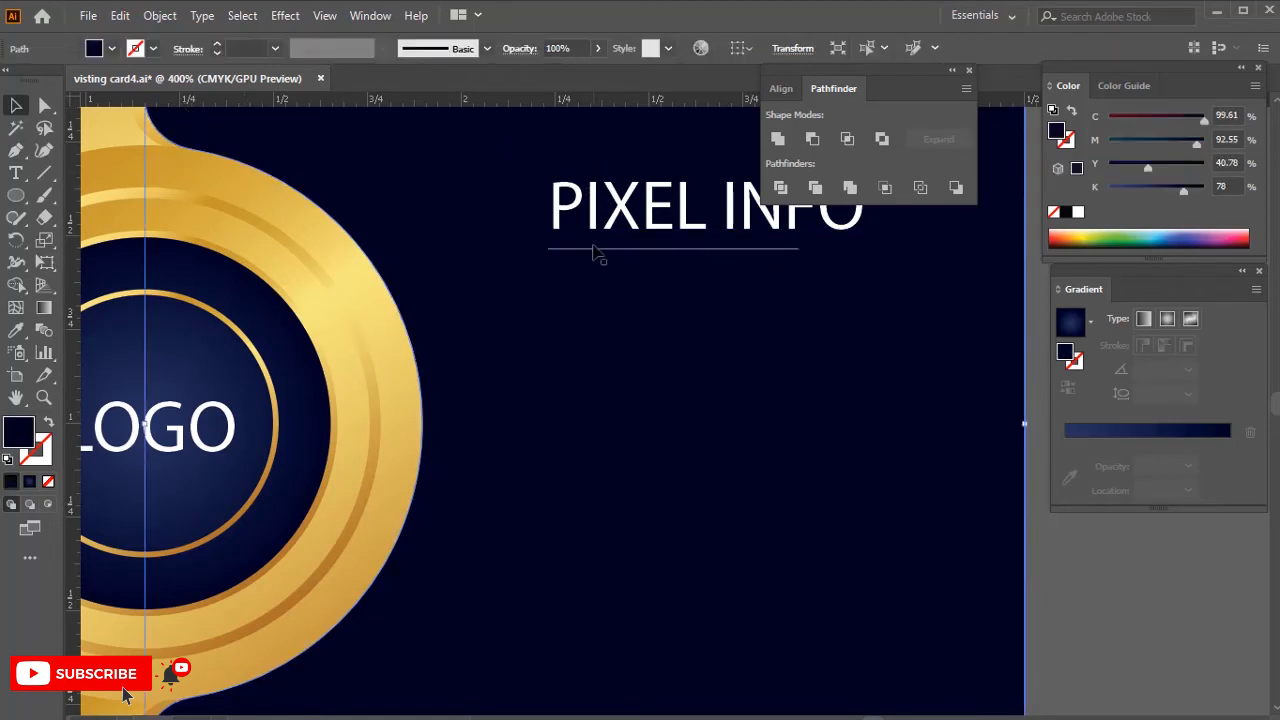
left_click(593, 251)
left_click(216, 44)
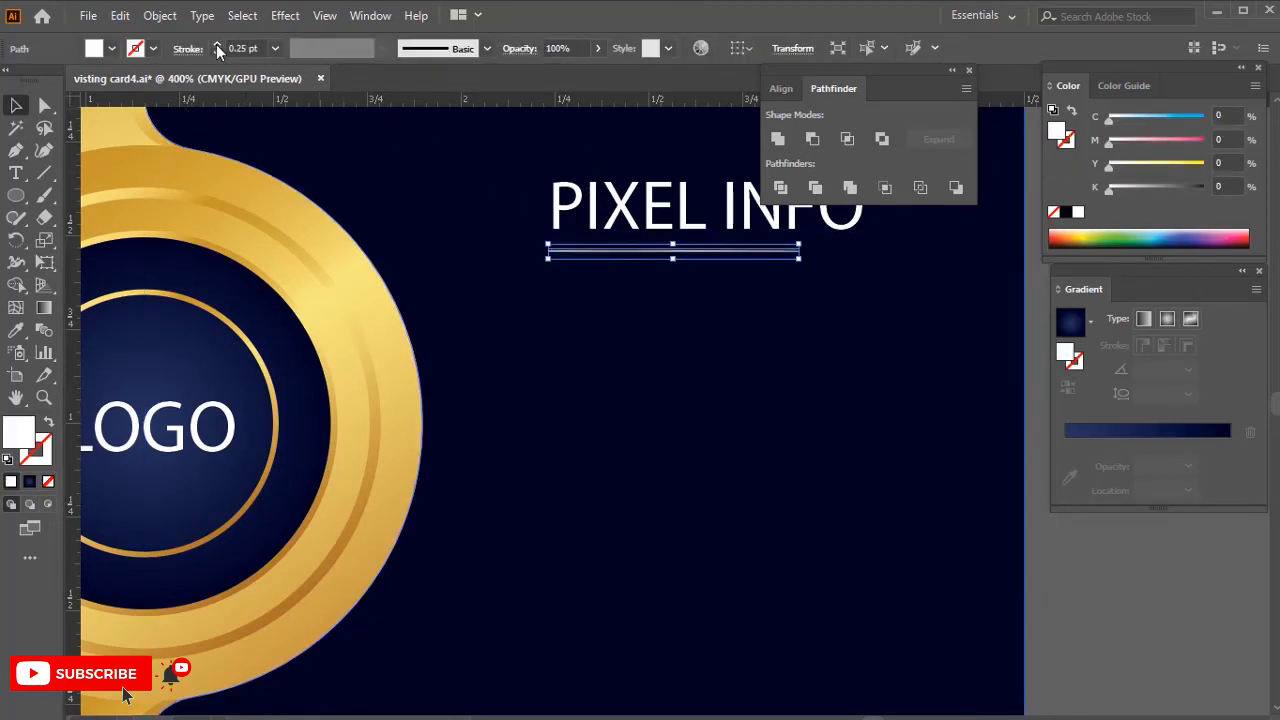
left_click(216, 46)
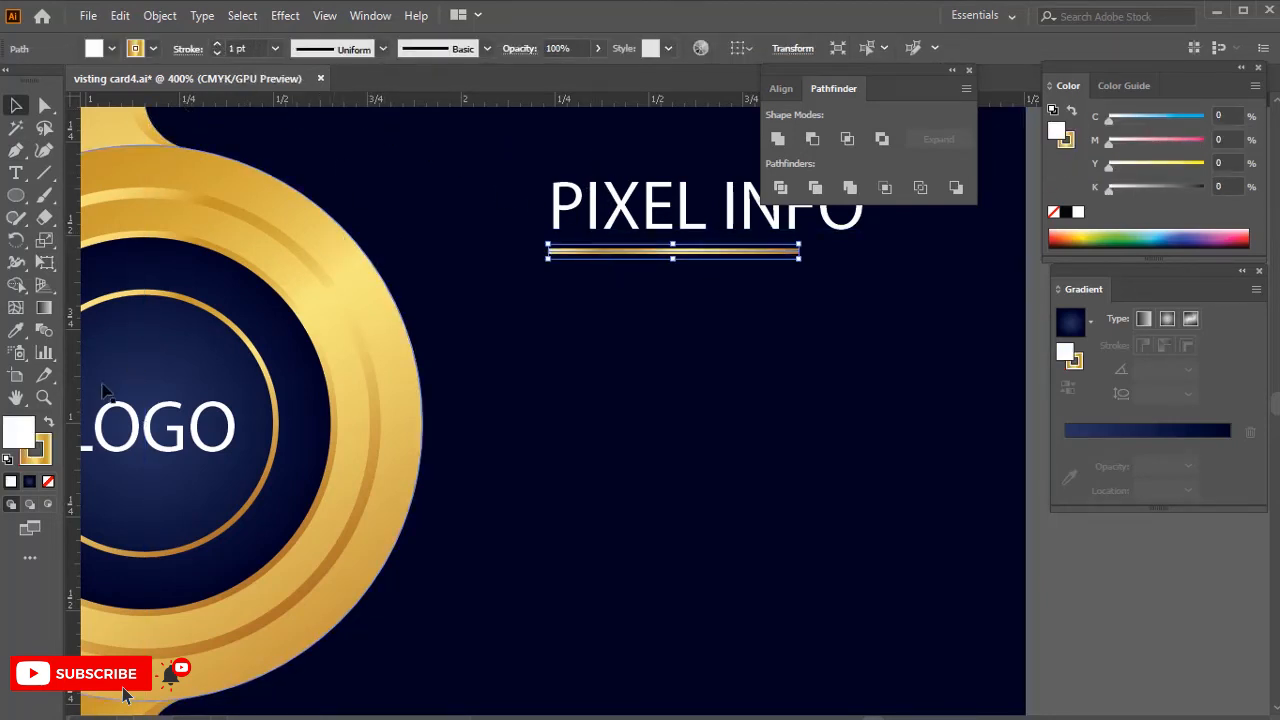
left_click(47, 424)
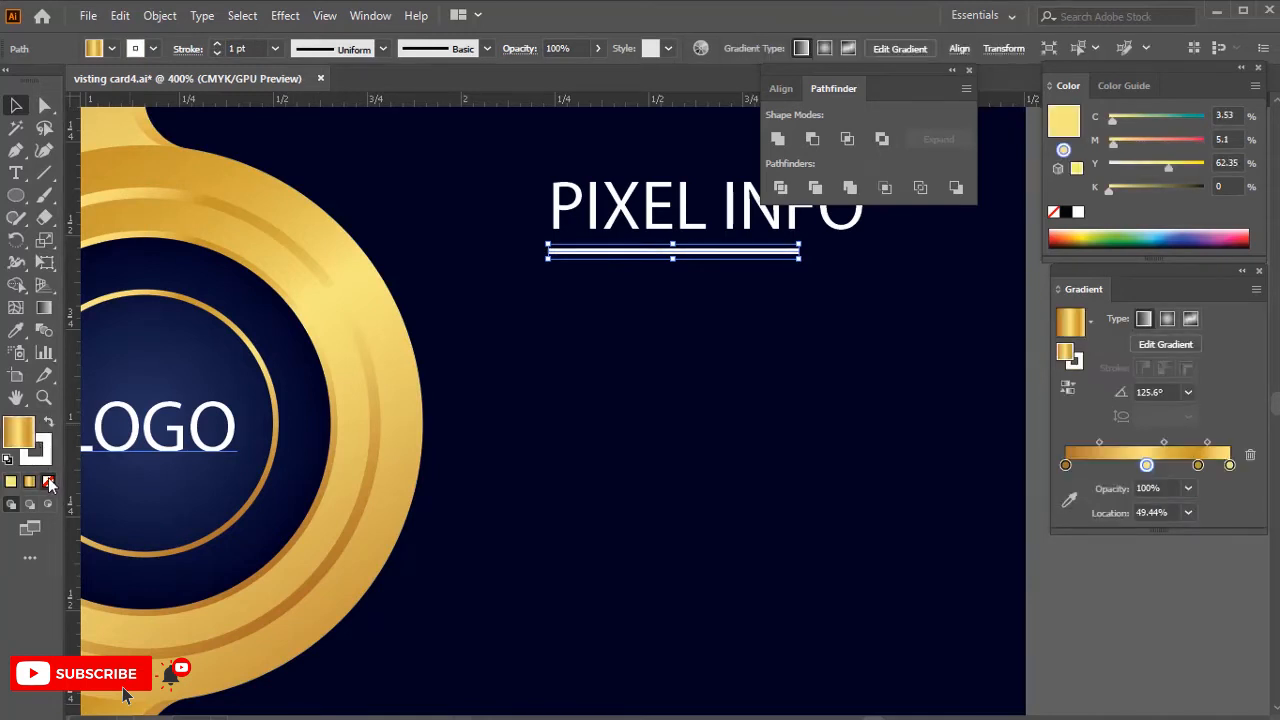
left_click(49, 482)
left_click(588, 397)
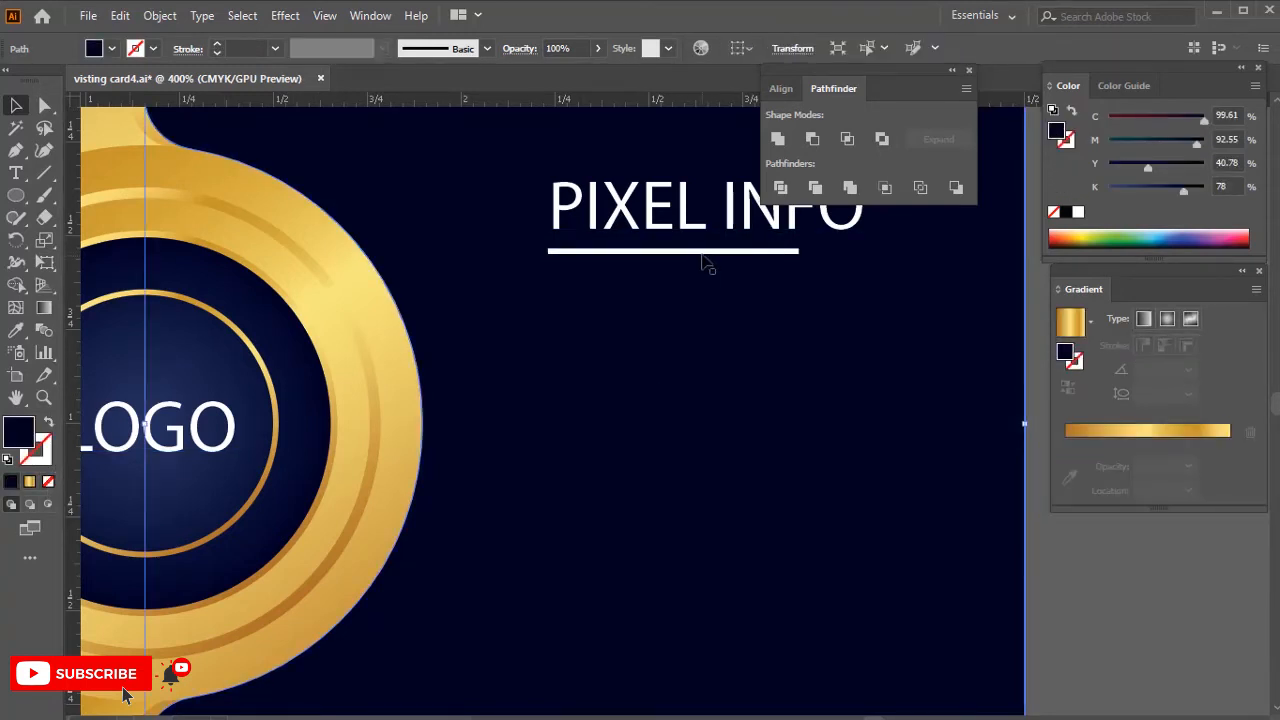
- Duplicate the white underline in line with the original and shorten the copy to a small dash just beyond the underline's end
left_click_drag(702, 256, 994, 257)
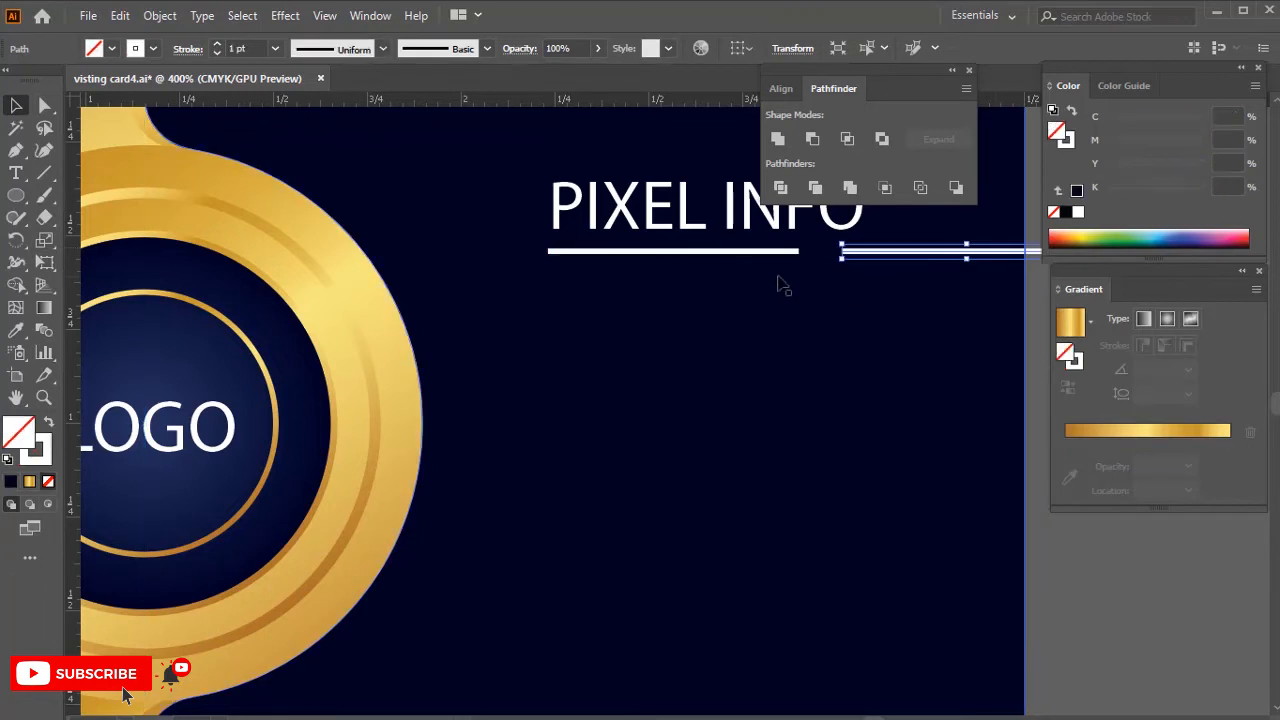
scroll(783, 286, "down", 1)
scroll(1012, 257, "up", 2)
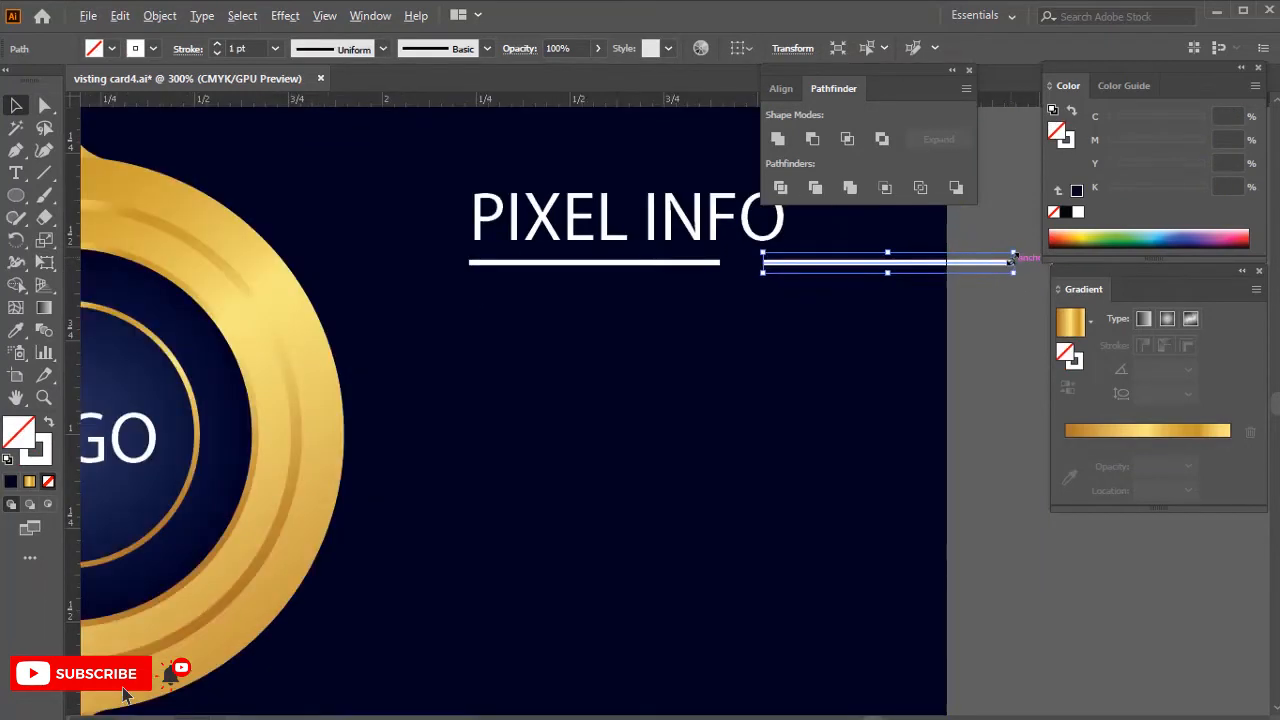
left_click_drag(978, 267, 591, 268)
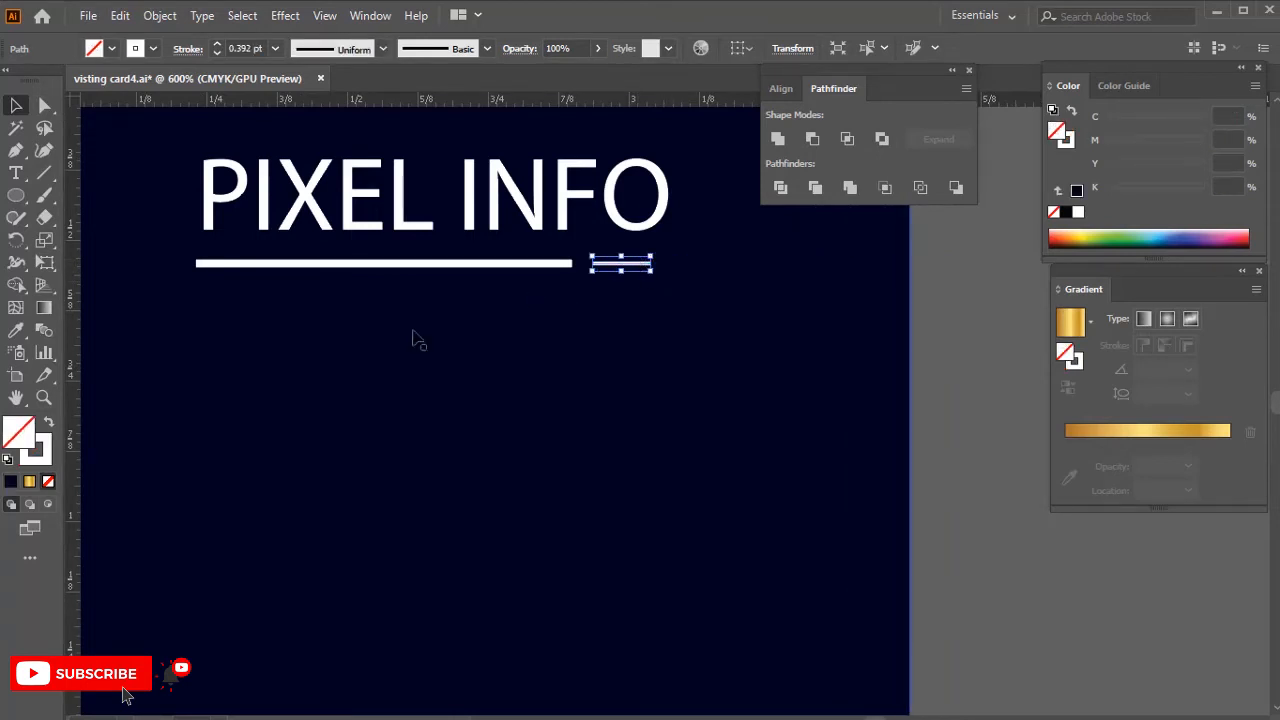
- Give the short dash the gold gradient as its stroke and remove its fill
left_click(30, 481)
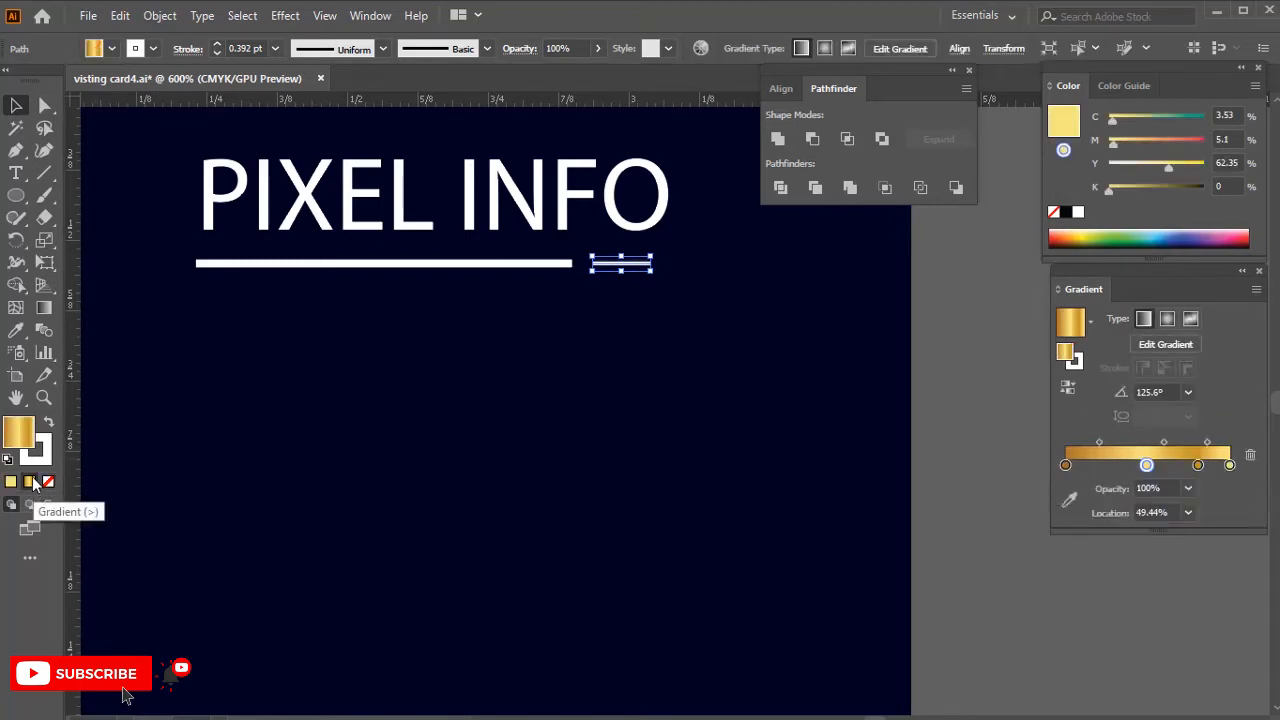
left_click(48, 424)
left_click(48, 484)
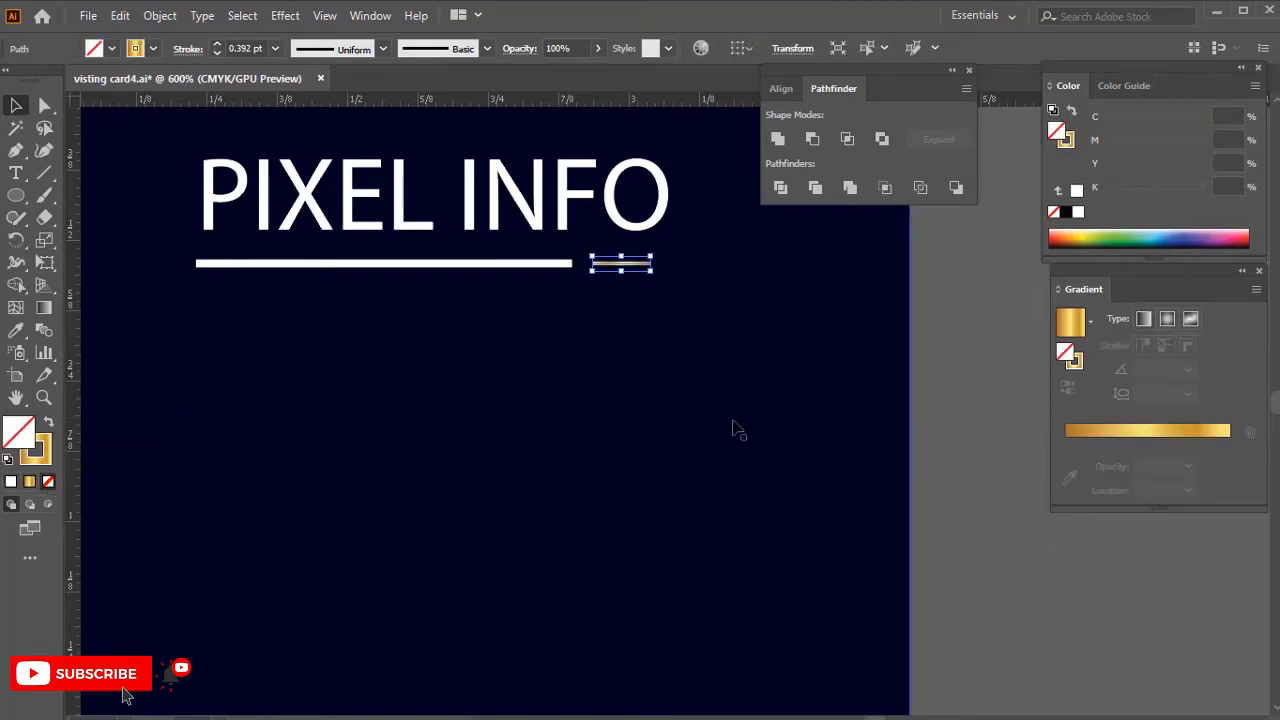
left_click(945, 396)
scroll(942, 398, "down", 1, "alt")
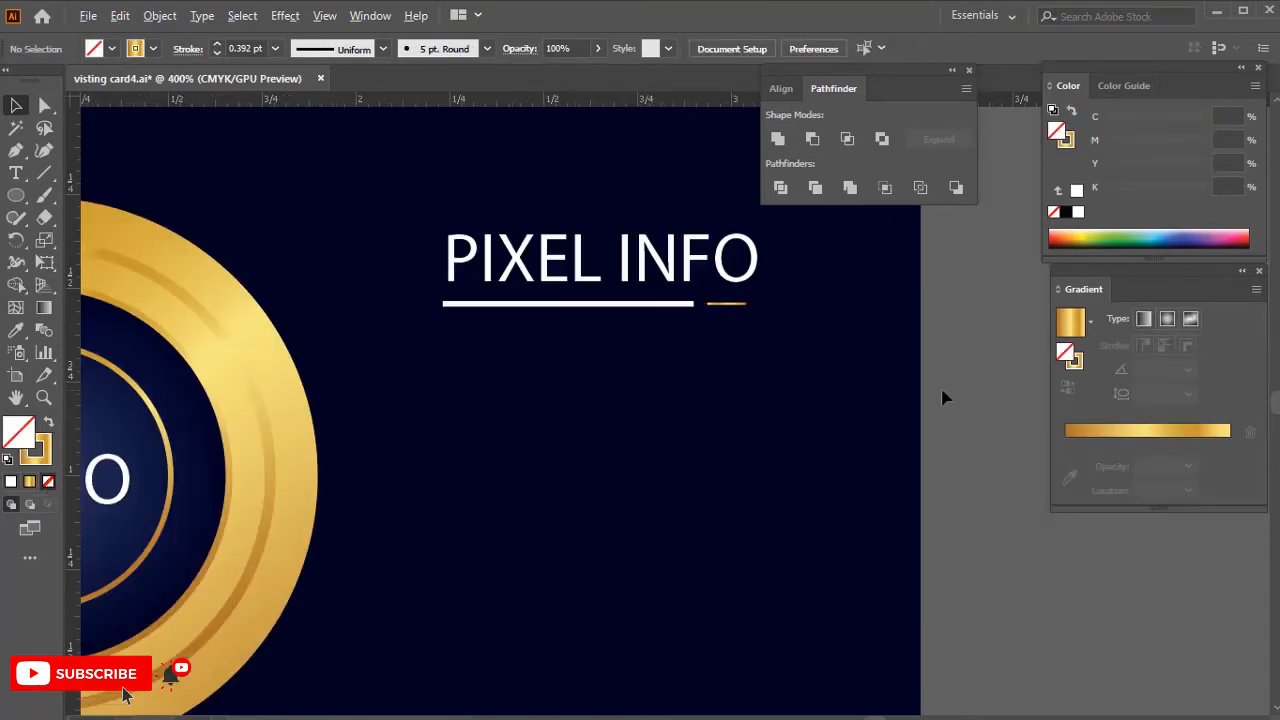
- Set the gold dash's stroke weight to 1 pt
left_click(726, 303)
scroll(703, 320, "up", 1, "alt")
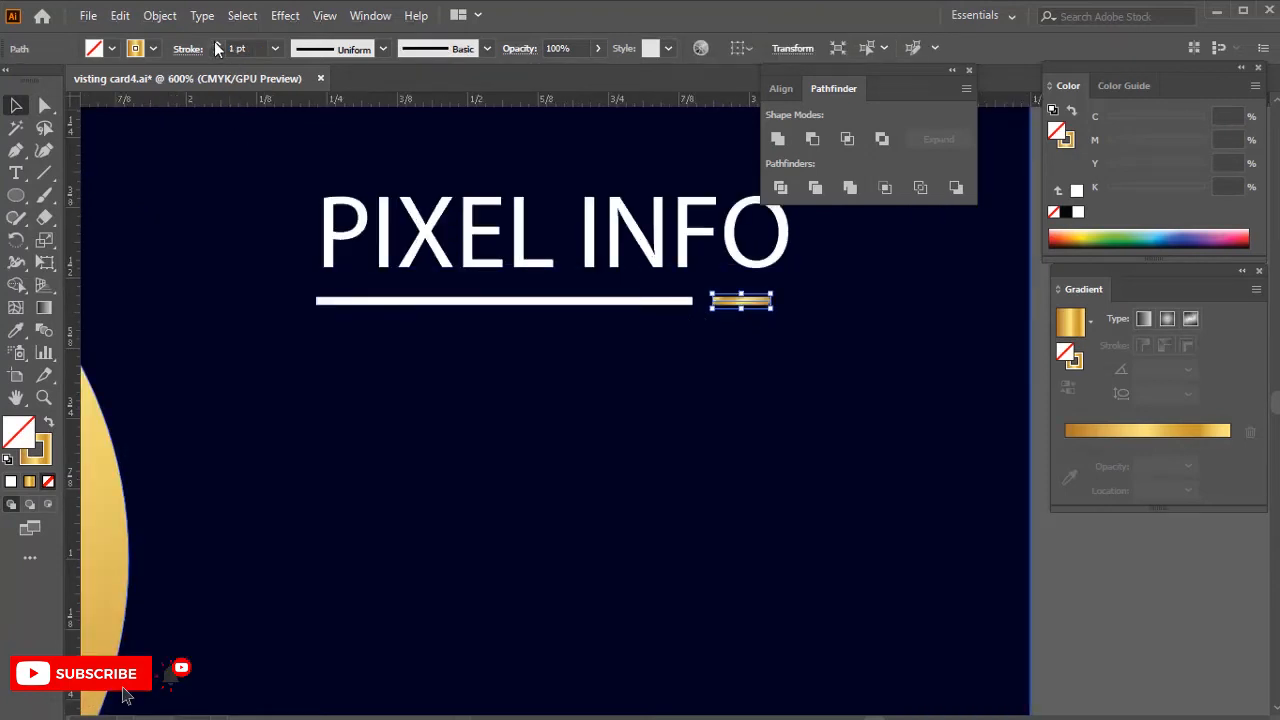
left_click(900, 540)
scroll(860, 530, "down", 1, "alt")
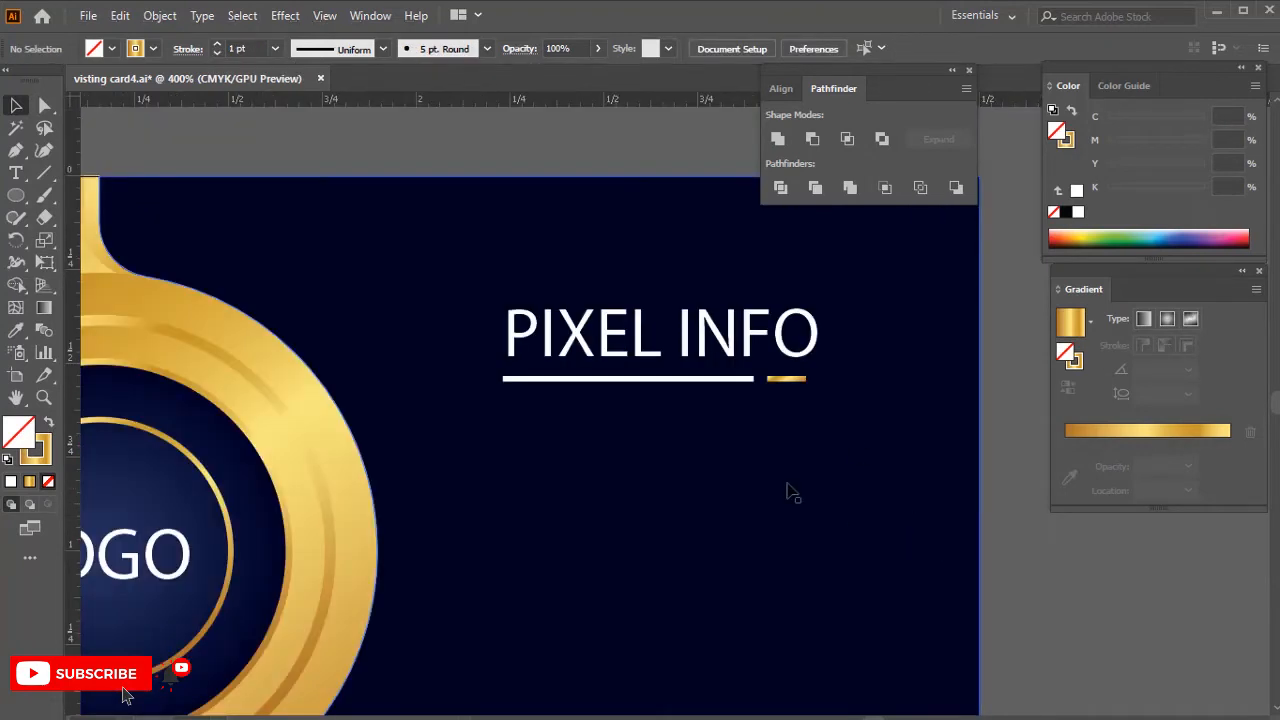
left_click_drag(789, 491, 786, 431)
scroll(751, 473, "down", 1)
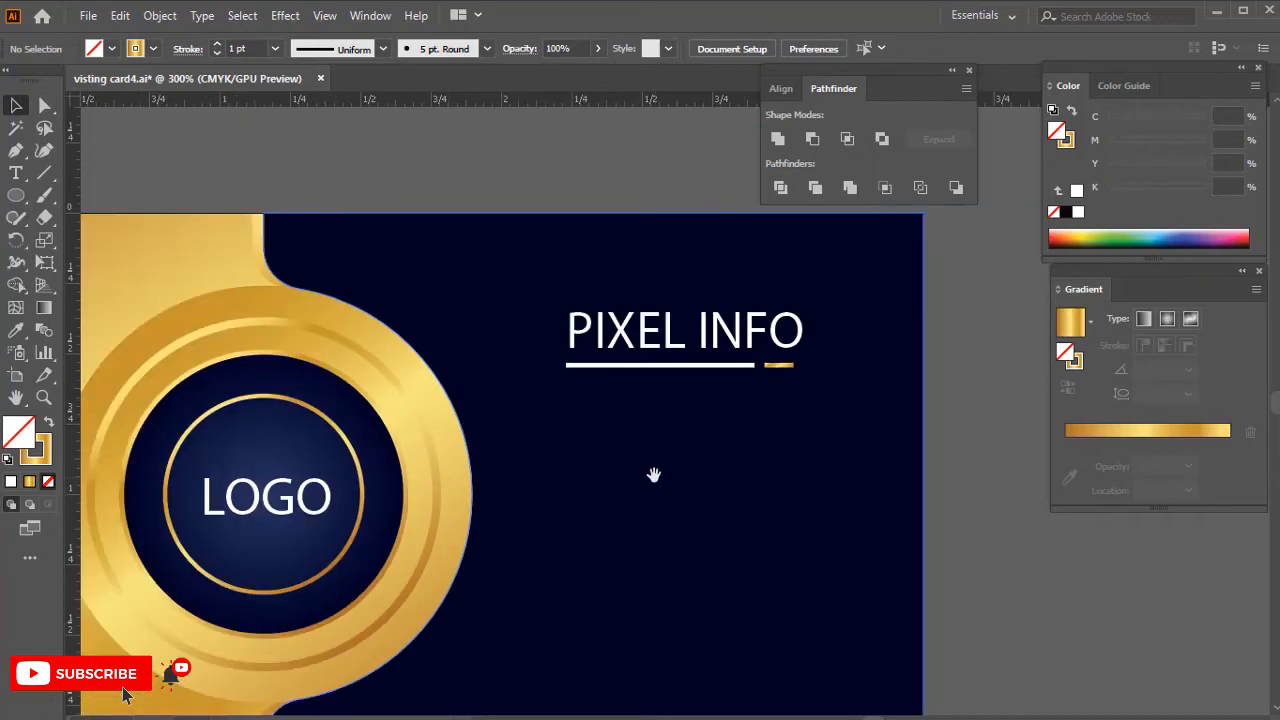
left_click_drag(653, 474, 600, 374)
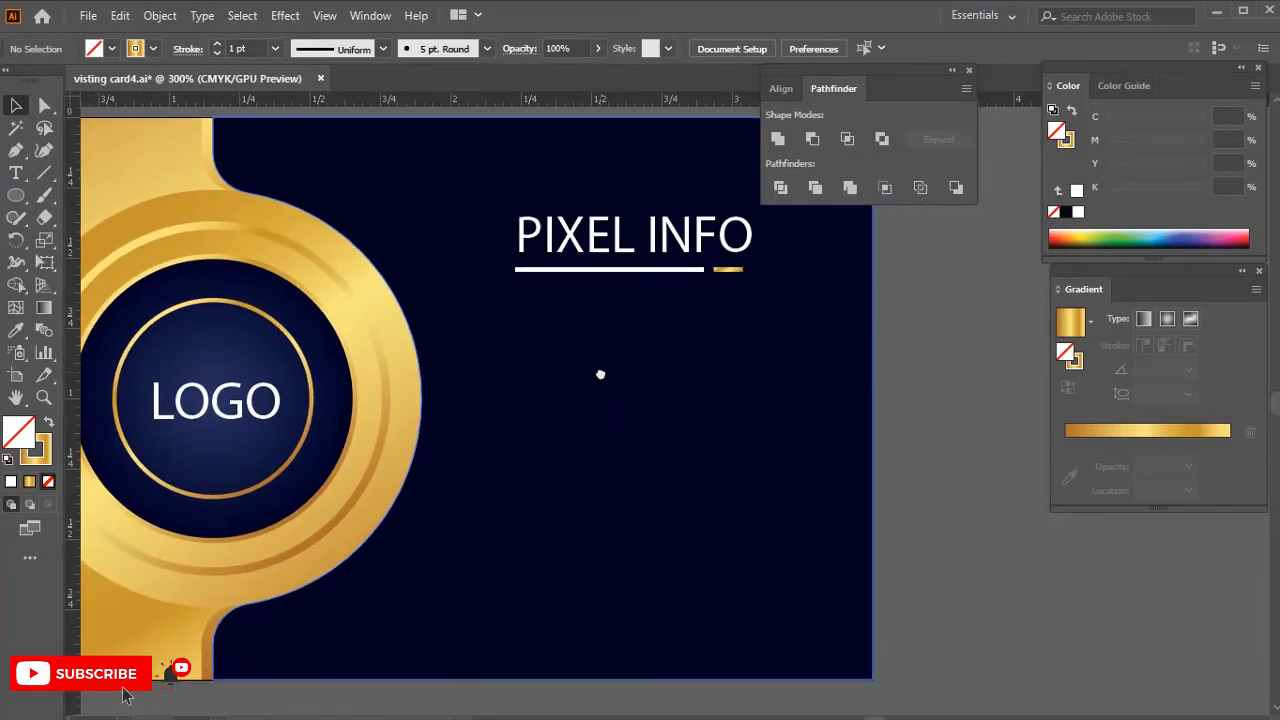
- Place the globe, location pointer and phone icon images from the Global tech folder on drive D beside the card
key("ctrl+shift+p")
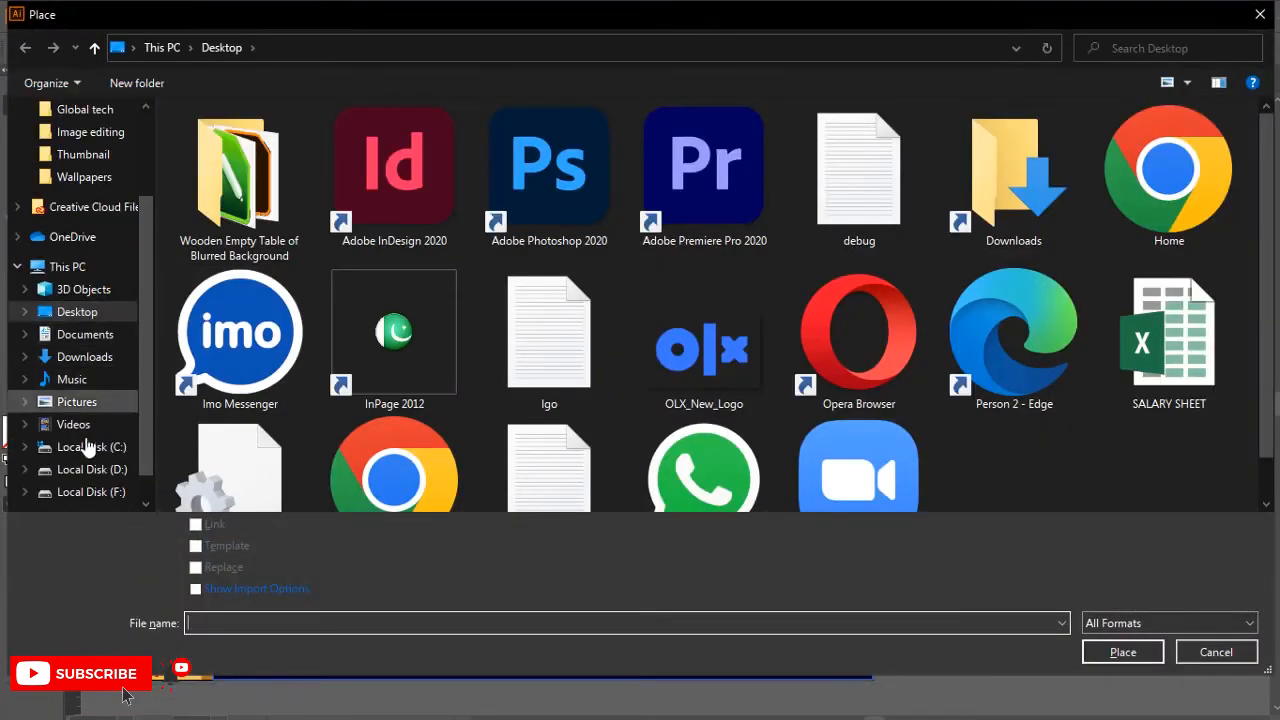
left_click(92, 469)
double_click(1166, 171)
left_click(766, 150)
scroll(1272, 290, "down", 2)
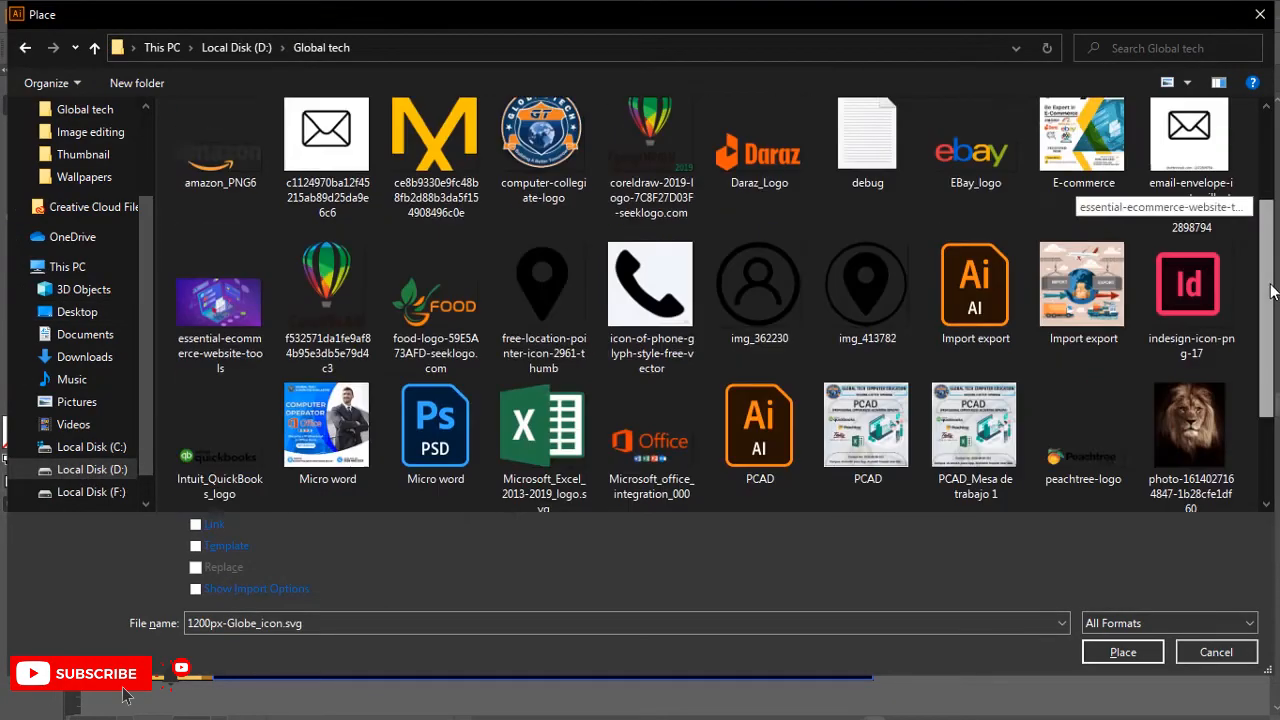
left_click(543, 262, "ctrl")
left_click(650, 262, "ctrl")
scroll(1263, 270, "down", 2)
scroll(1263, 248, "up", 4)
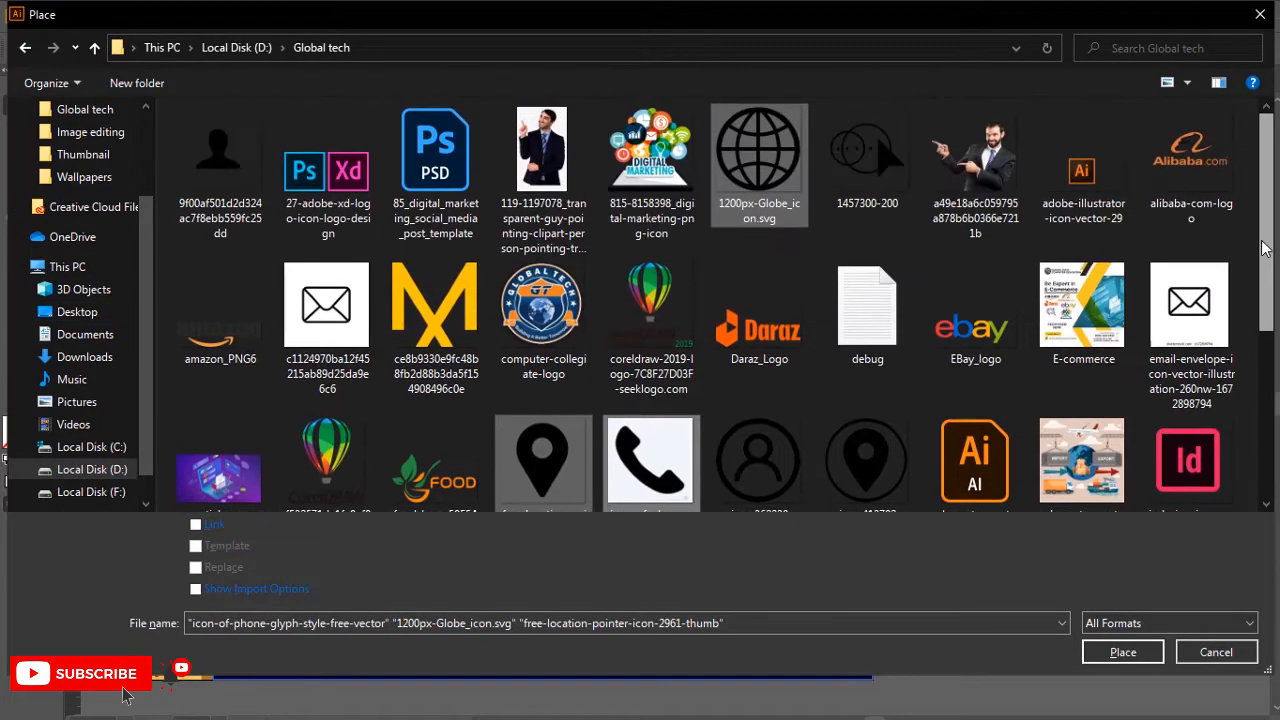
left_click(1188, 305, "ctrl")
left_click(1122, 652)
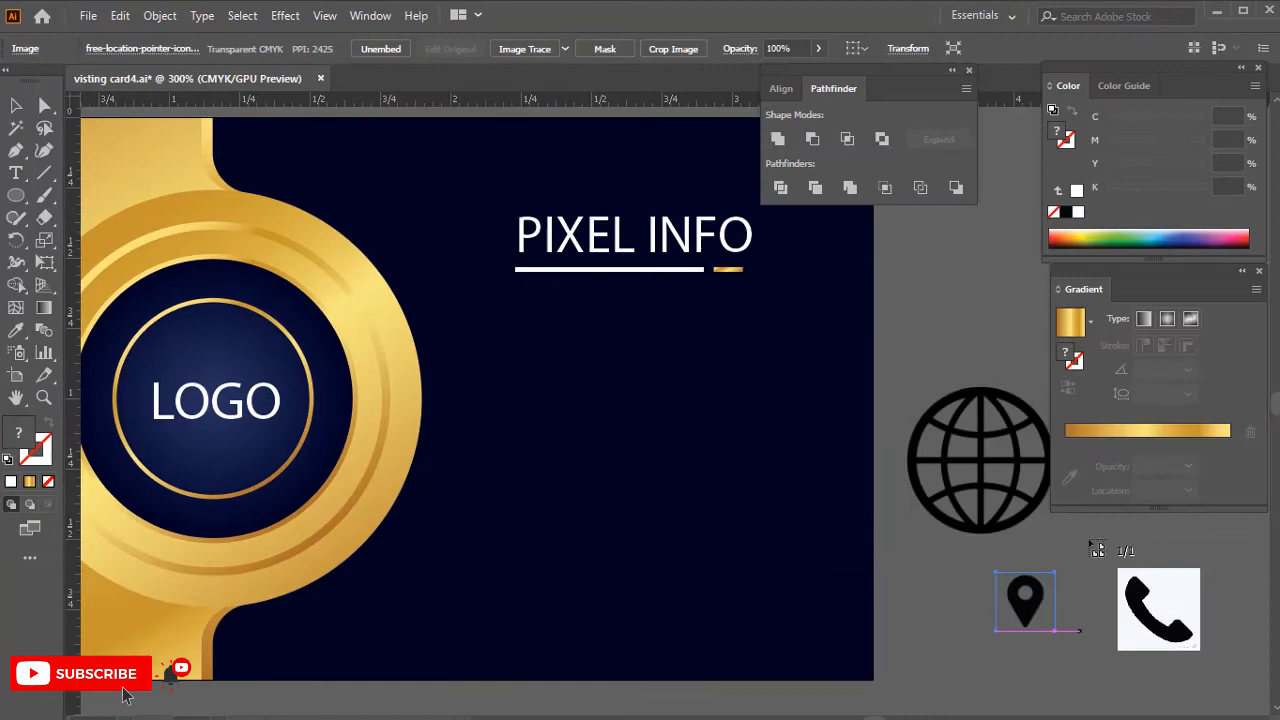
left_click(1115, 684)
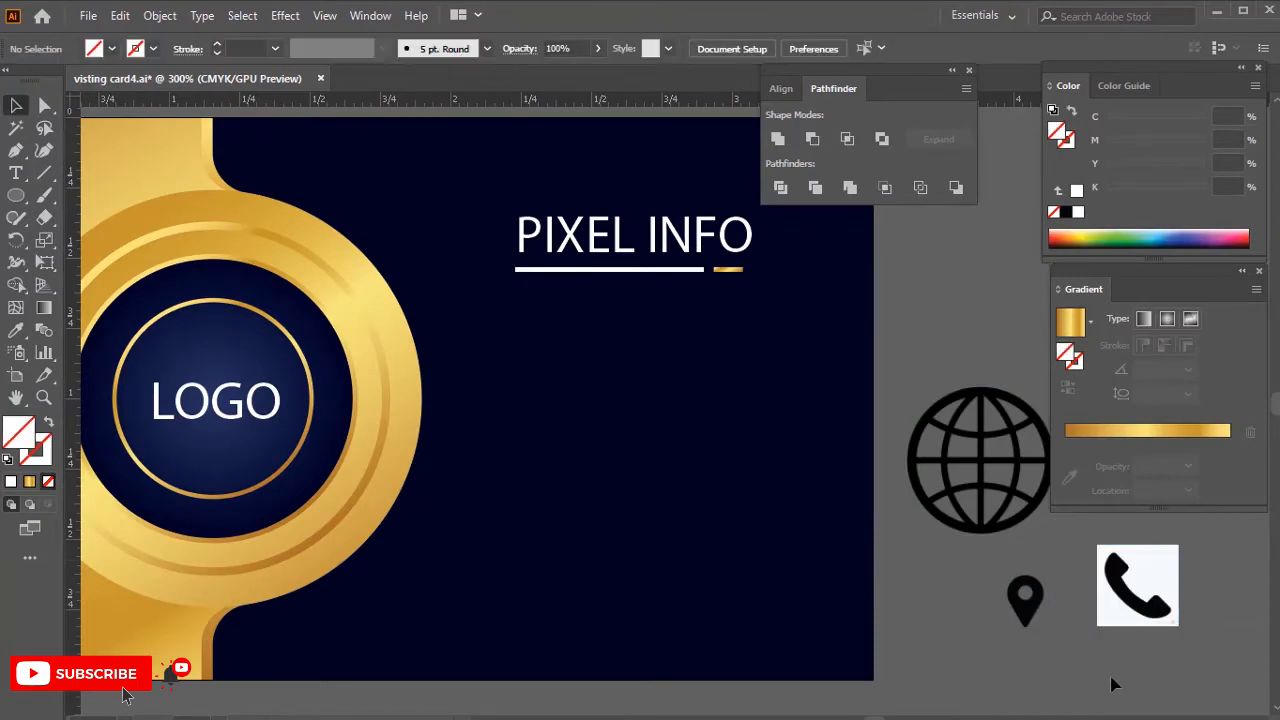
key("shift+ctrl+p")
scroll(900, 370, "down", 1)
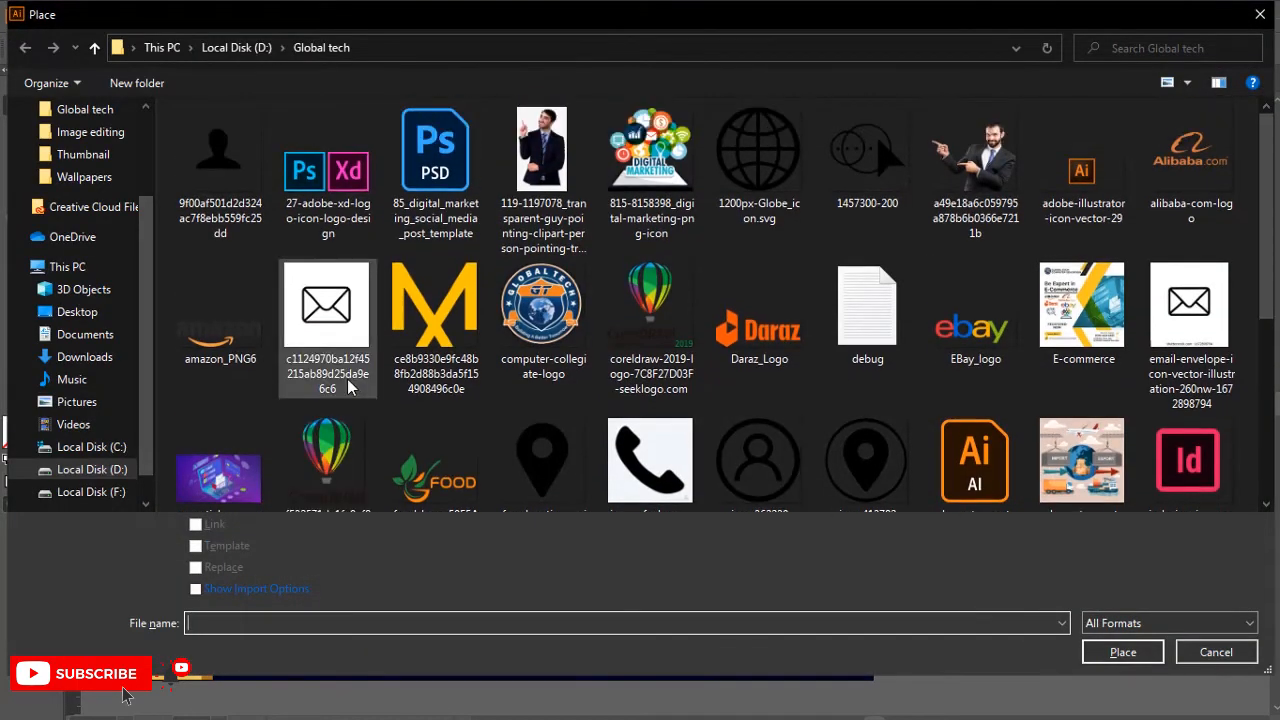
scroll(347, 380, "down", 3)
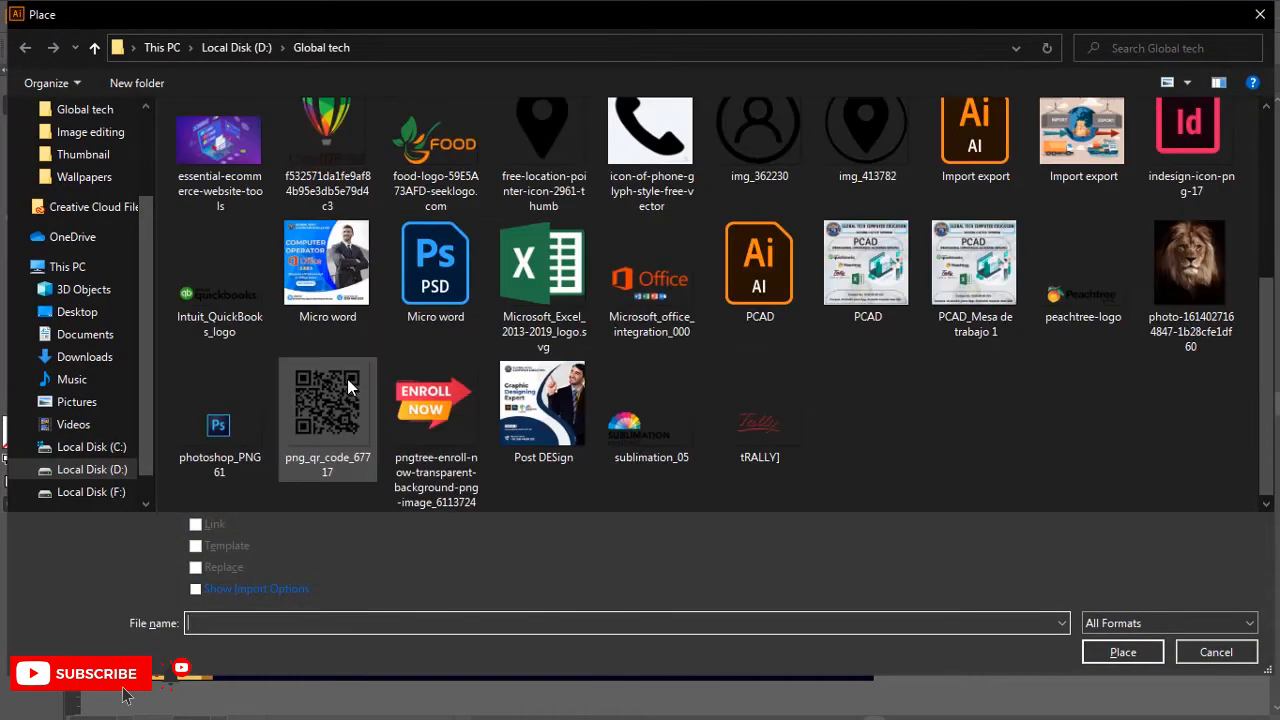
left_click(1197, 654)
- Convert the globe image to vector with Image Trace, expand the tracing and ungroup it
left_click_drag(812, 354, 576, 272)
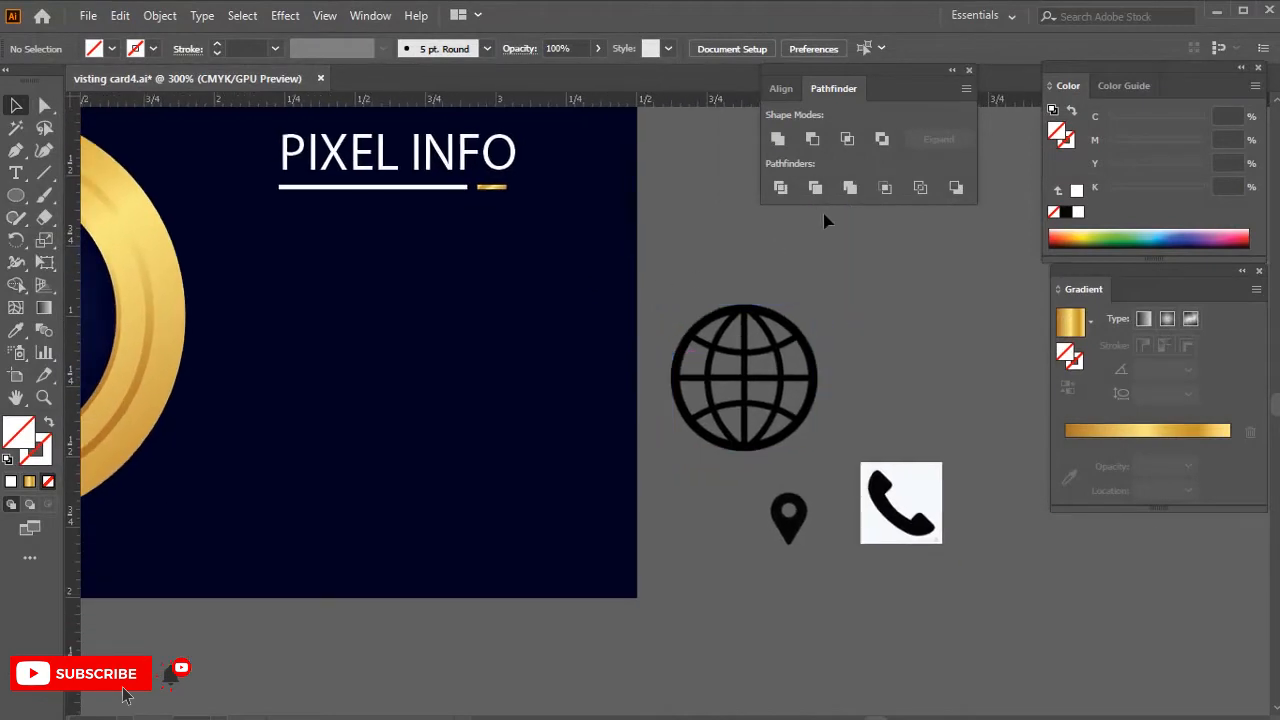
left_click(766, 420)
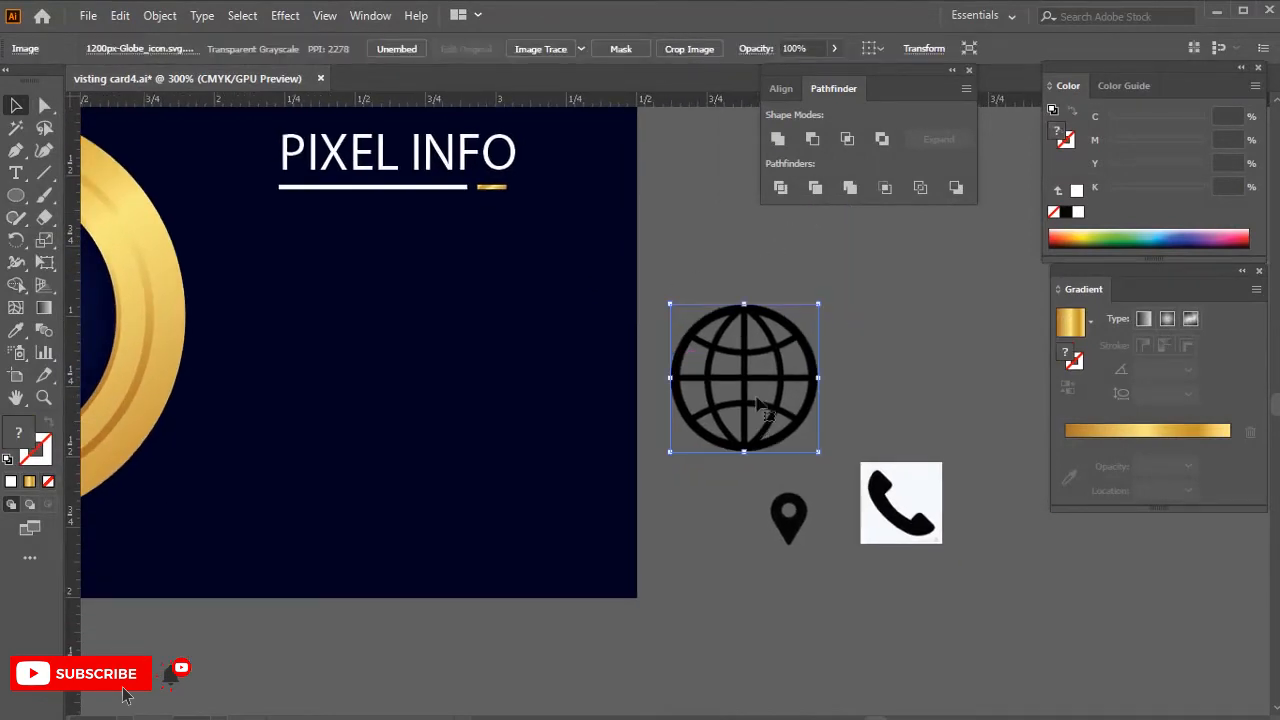
left_click(533, 53)
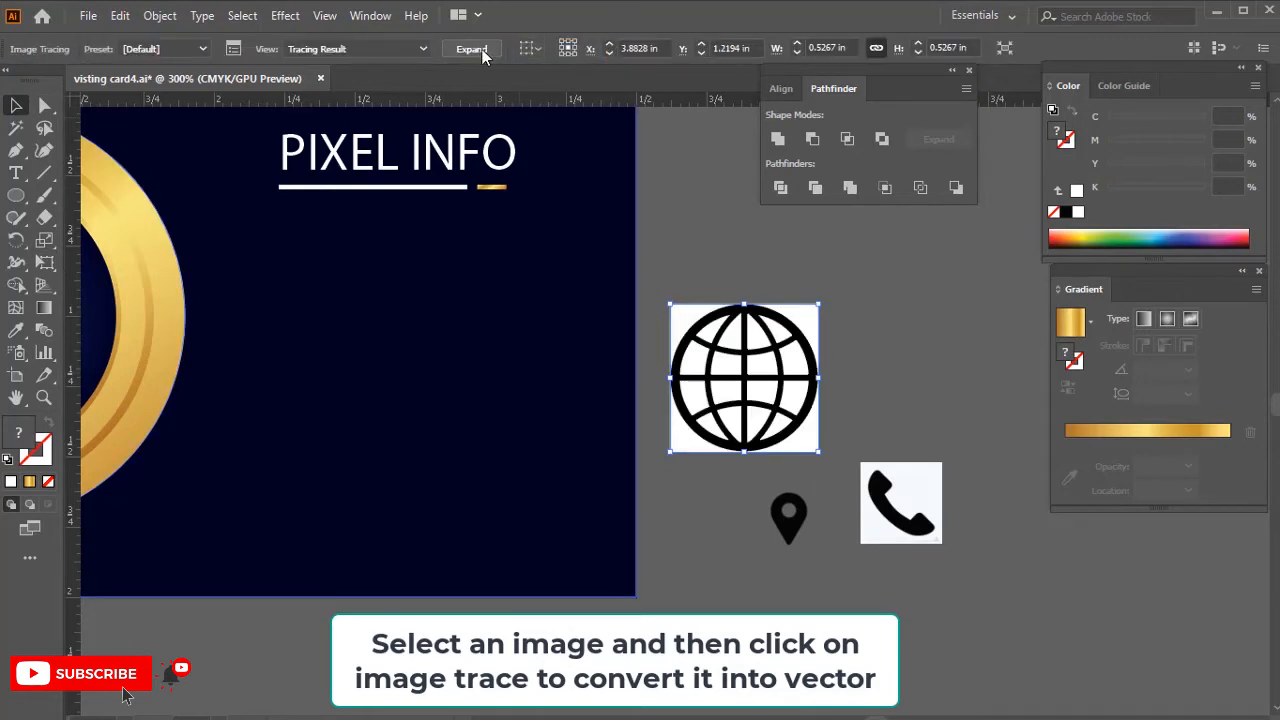
left_click(471, 49)
right_click(740, 343)
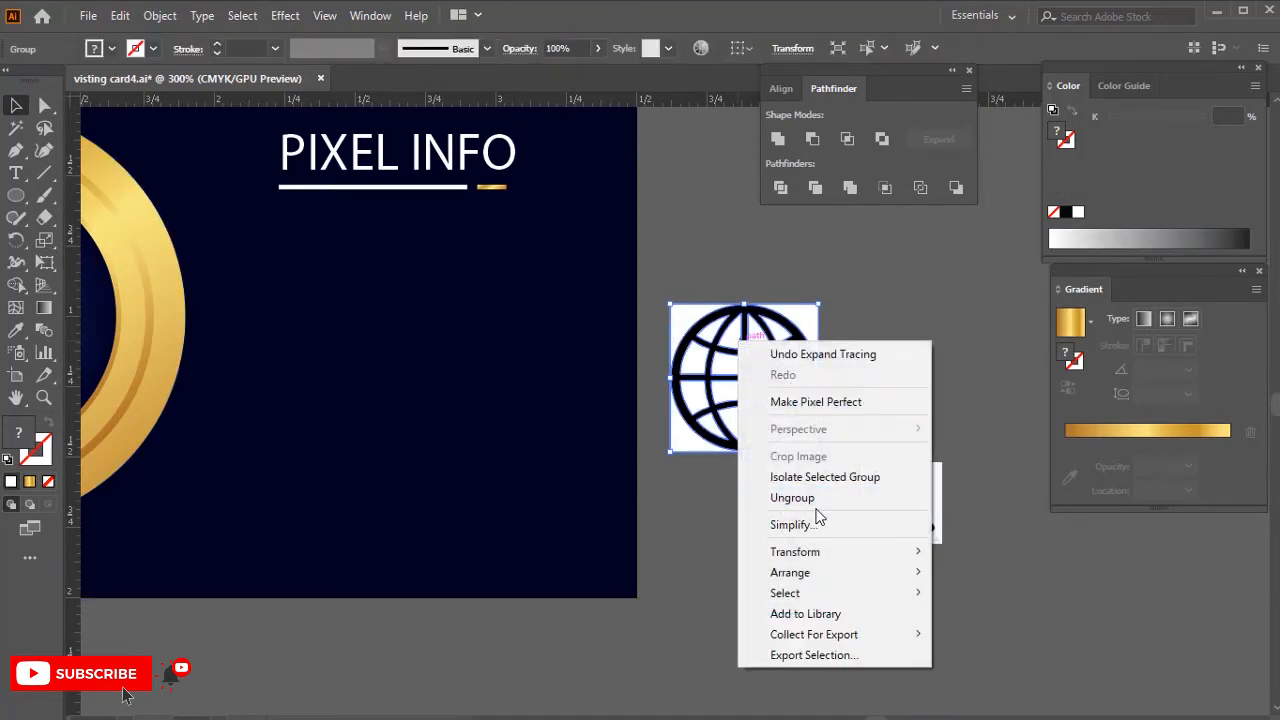
left_click(792, 497)
left_click(866, 363)
- Delete the white background and all the white segments inside the traced globe, keeping only its black lines
left_click_drag(823, 329, 912, 288)
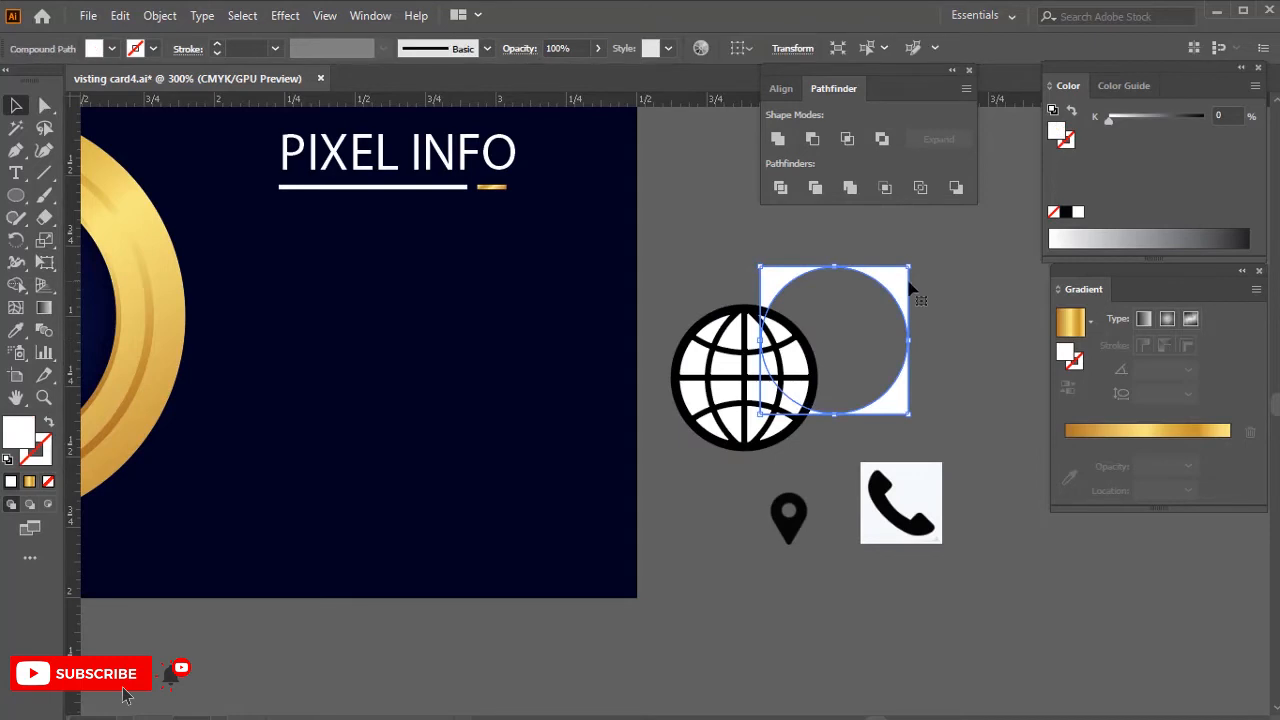
key("Delete")
left_click_drag(791, 367, 884, 352)
key("Delete")
left_click(766, 364)
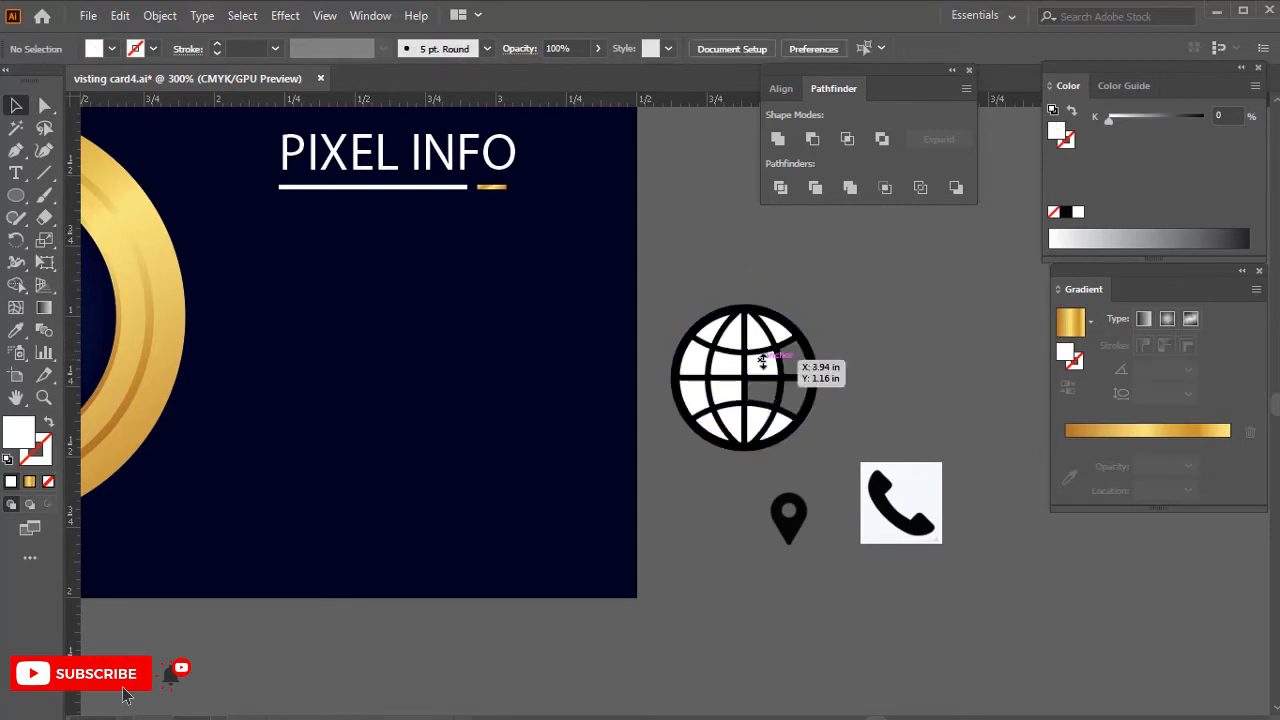
key("Delete")
left_click_drag(780, 330, 777, 311)
key("Delete")
left_click_drag(769, 423, 816, 376)
key("Delete")
left_click_drag(725, 360, 806, 296)
key("Delete")
left_click_drag(729, 330, 713, 301)
key("Delete")
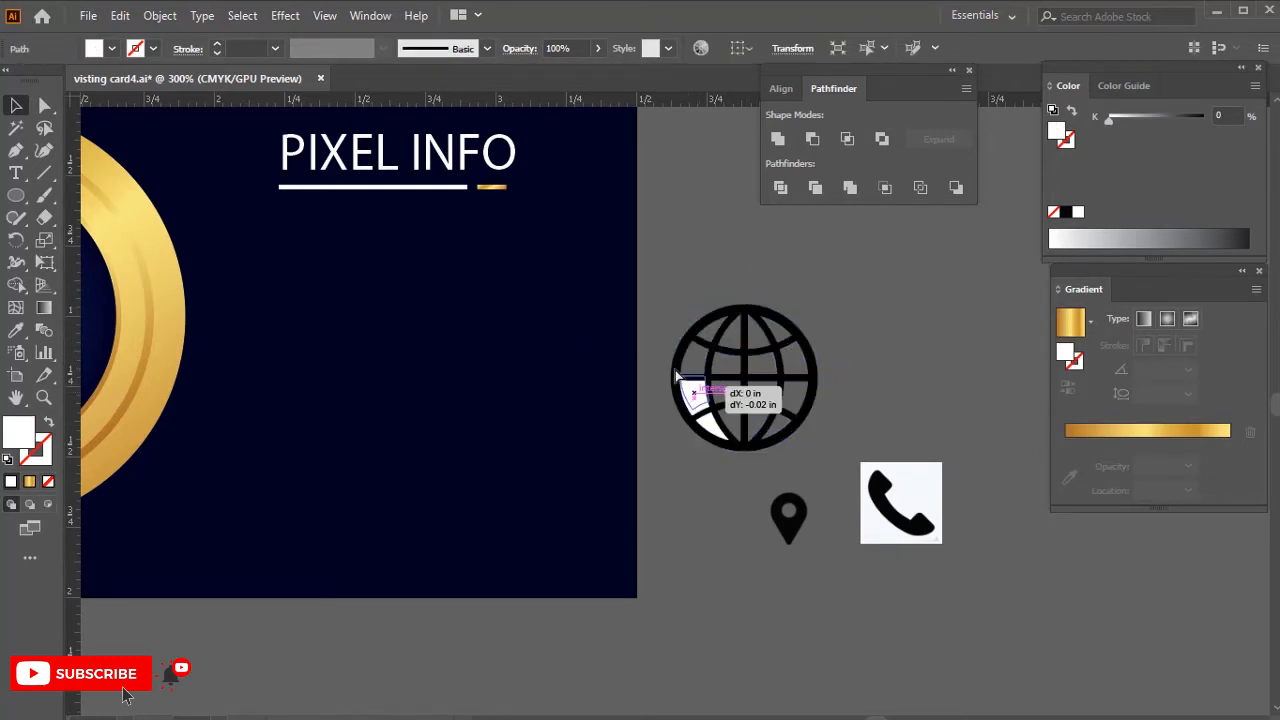
key("Delete")
- Trace, expand and ungroup the location pin image, and delete its white background and white centre
left_click(784, 543)
left_click(521, 48)
left_click(484, 49)
key("ctrl+shift+g")
left_click_drag(809, 545, 829, 573)
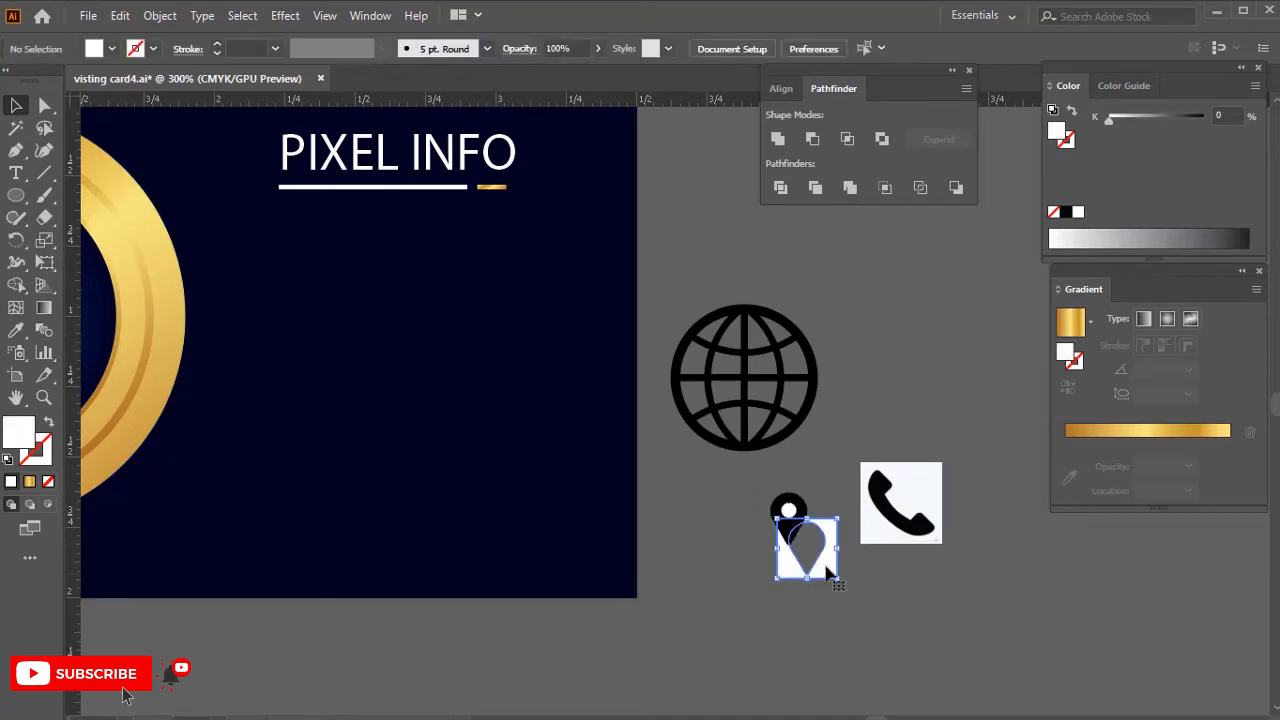
key("Delete")
left_click(790, 511)
key("Delete")
- Trace, expand and ungroup the phone image, and delete its white background
left_click(880, 520)
left_click(521, 48)
left_click(481, 48)
key("ctrl+shift+g")
left_click(904, 494)
key("Delete")
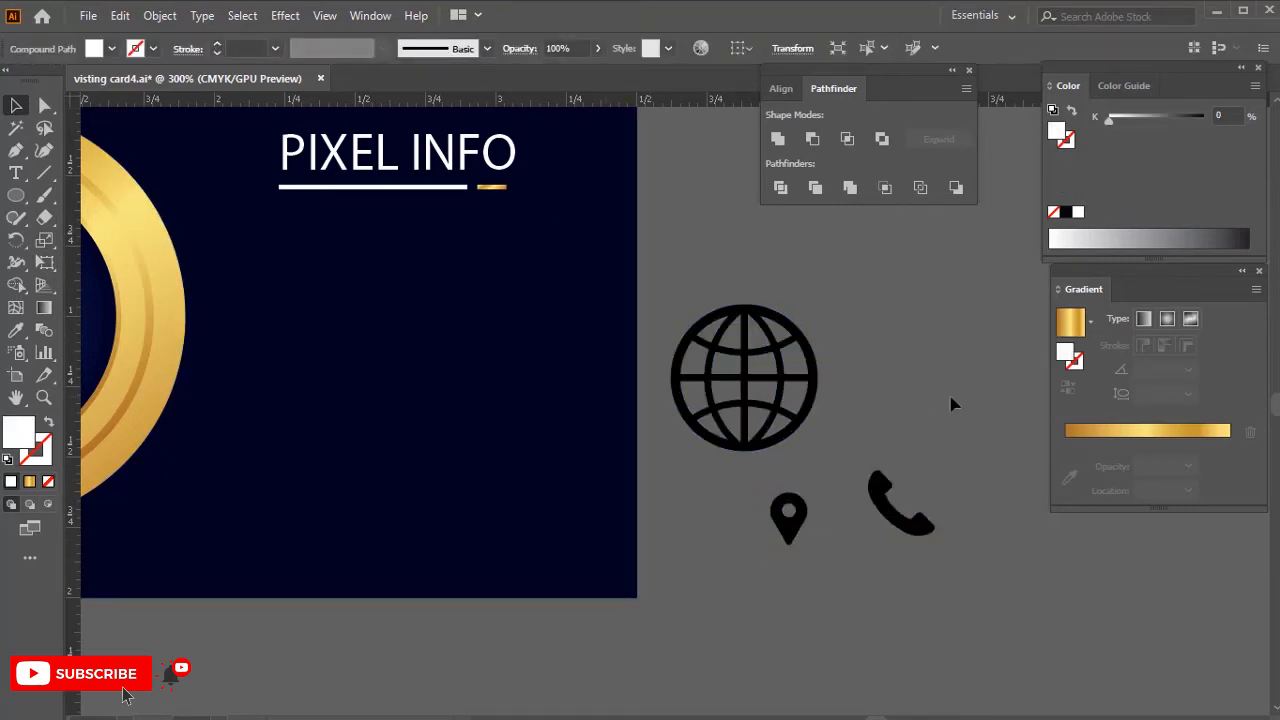
- Scale the globe icon down slightly and fill it with the gold gradient
left_click(806, 394)
left_click_drag(818, 450, 789, 421)
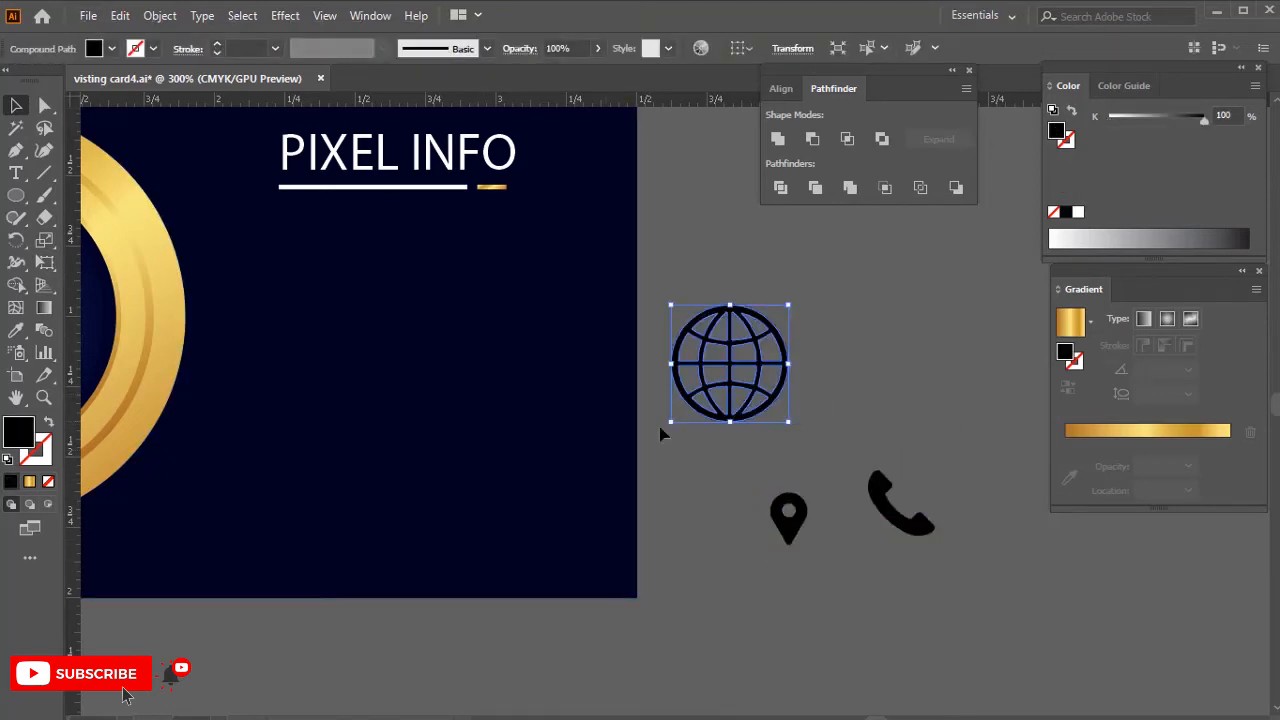
left_click(1068, 328)
left_click(903, 366)
- Move the globe icon onto the navy panel below PIXEL INFO and shrink it to less than half its size
left_click_drag(735, 368, 322, 282)
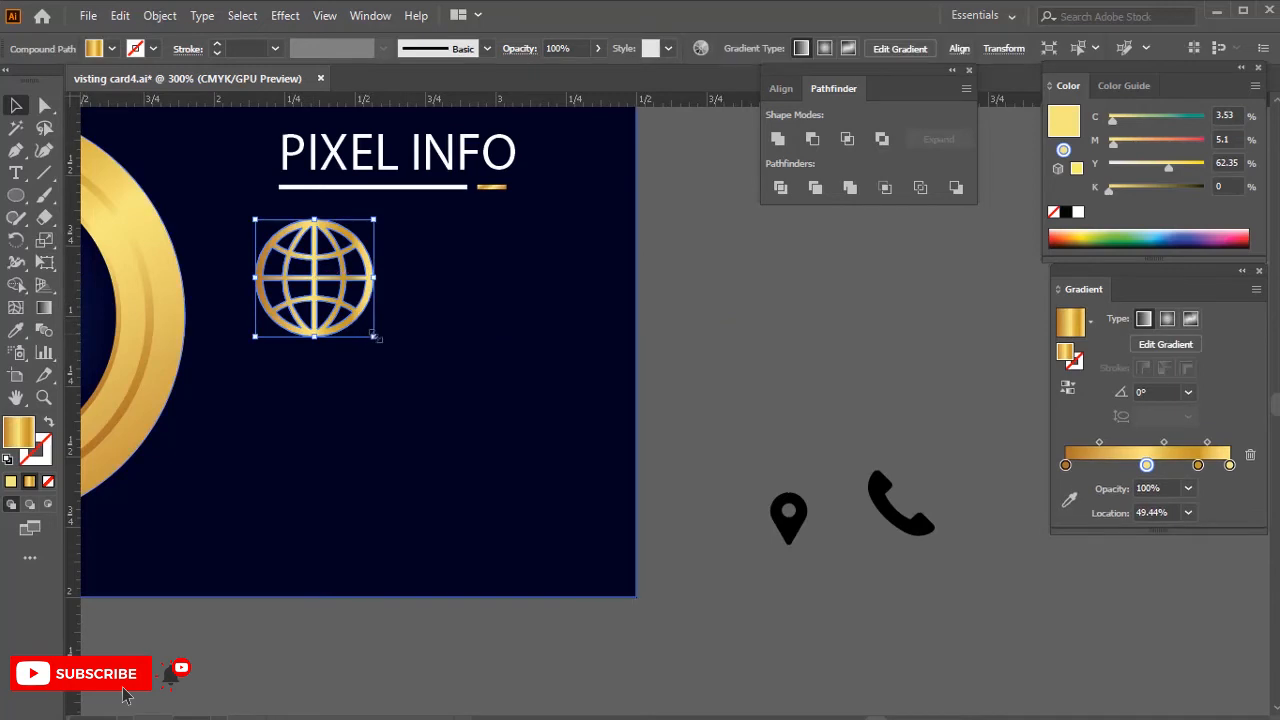
left_click_drag(372, 336, 290, 385)
left_click(660, 294)
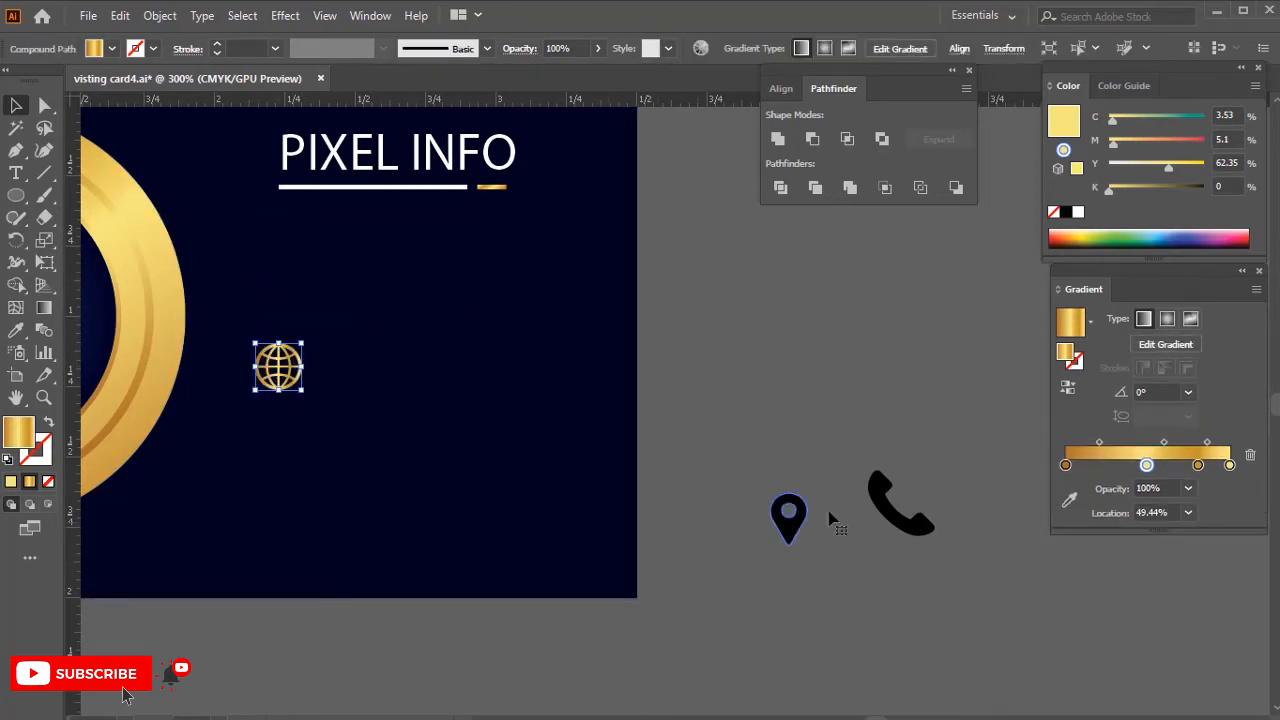
- Fill the location pin with the gold gradient and place it directly above the globe on the navy panel
left_click(788, 515)
left_click(1062, 336)
left_click_drag(789, 515, 281, 302)
left_click(345, 333)
- Fill the phone icon with the gold gradient and place it, reduced in size, beneath the globe
left_click(931, 519)
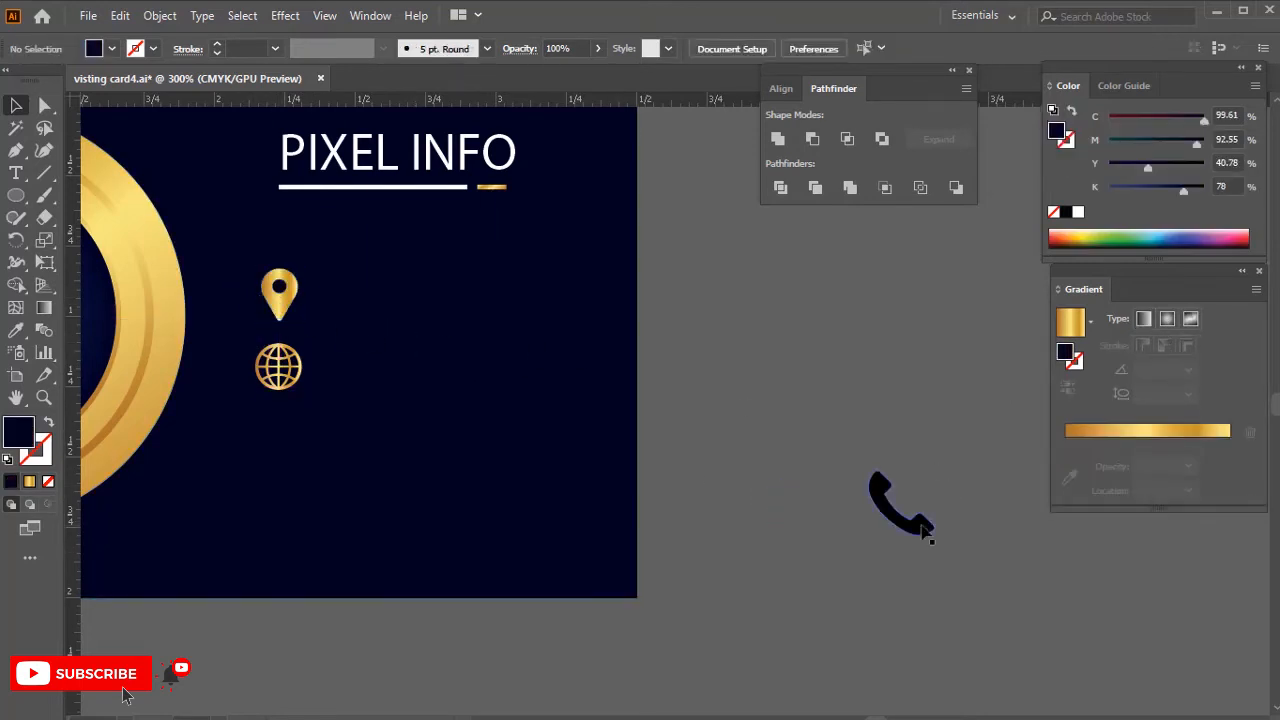
left_click(1070, 320)
left_click(886, 423)
left_click_drag(903, 530, 287, 454)
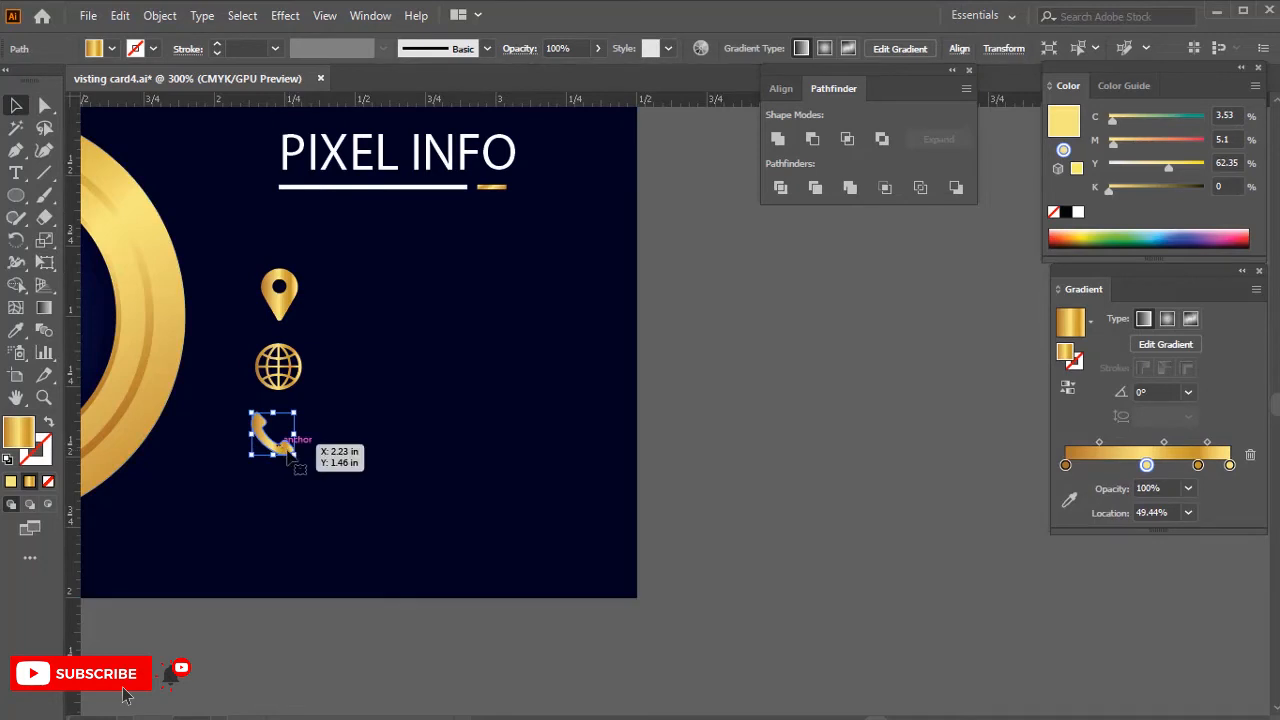
left_click_drag(251, 412, 254, 415)
left_click(850, 443)
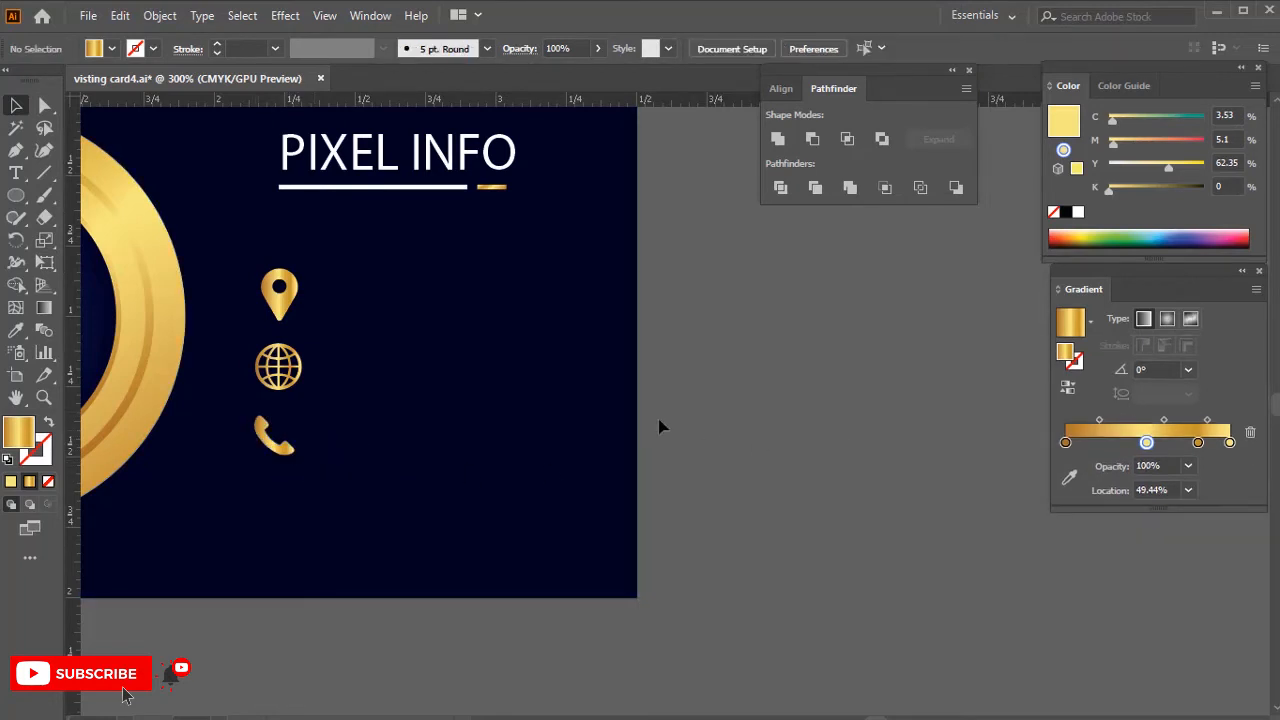
- Scale the location pin down about its centre to roughly 60 percent of its size
scroll(423, 380, "down", 3)
scroll(672, 408, "up", 5)
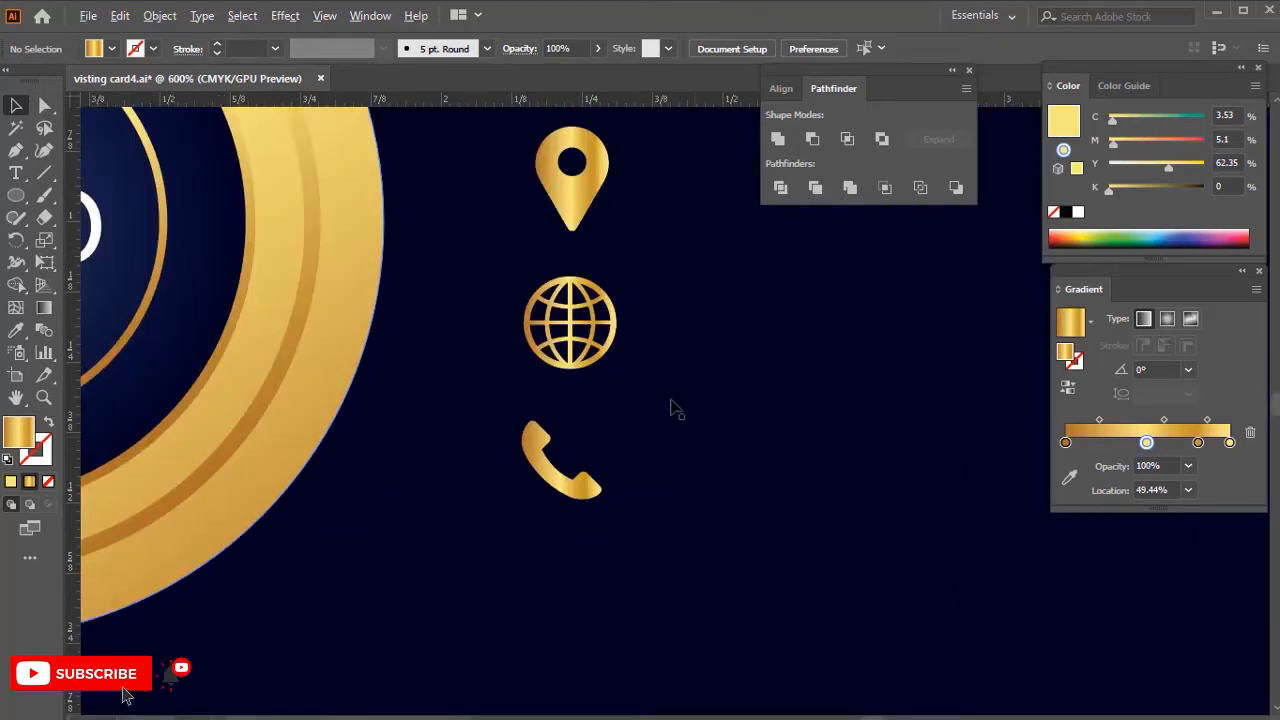
left_click(573, 197)
key("ctrl+plus")
key("ctrl+plus")
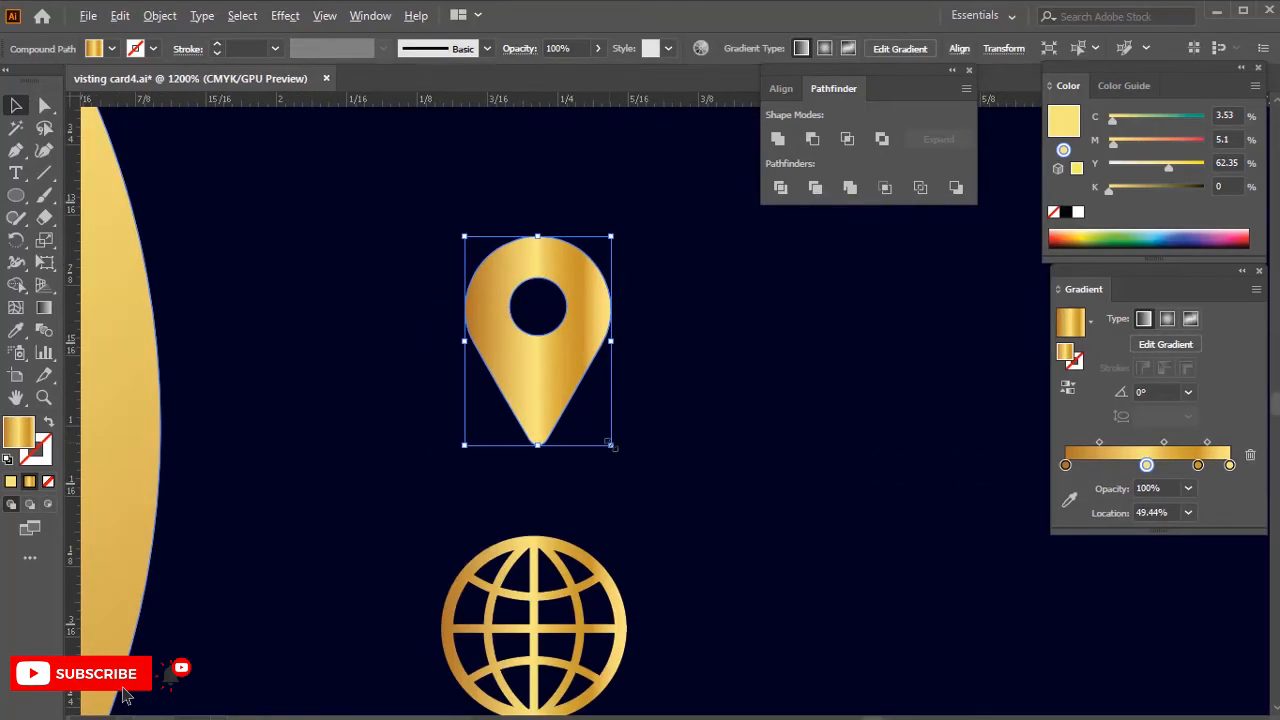
left_click_drag(612, 447, 580, 407)
- Scale the globe icon down about its centre to roughly 70 percent of its size
left_click(572, 564)
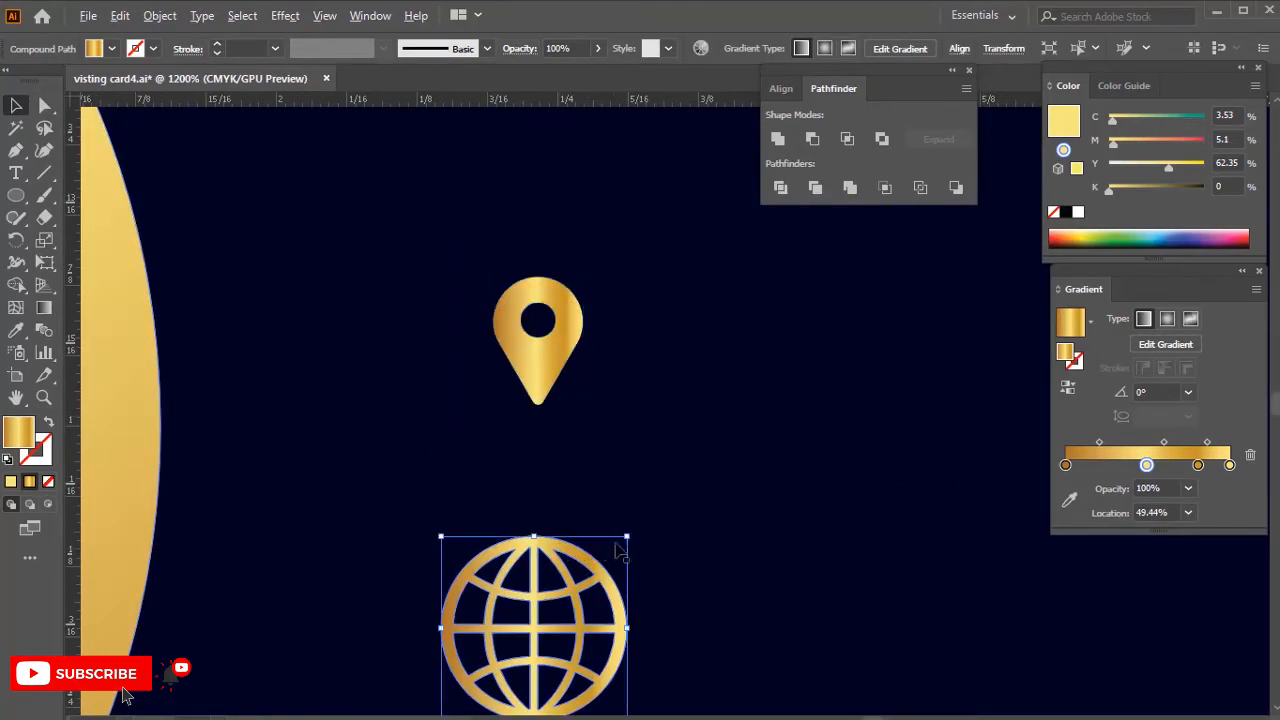
left_click_drag(627, 538, 632, 345)
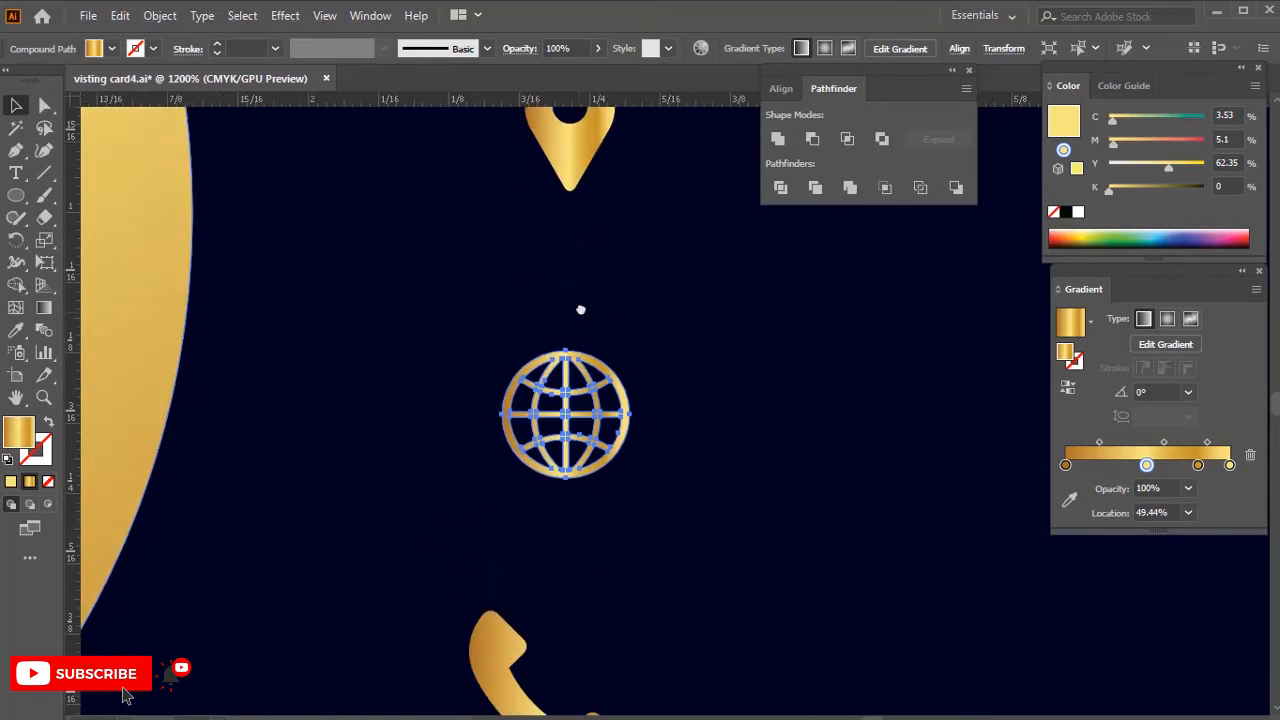
left_click_drag(577, 413, 577, 342)
scroll(517, 366, "down", 3)
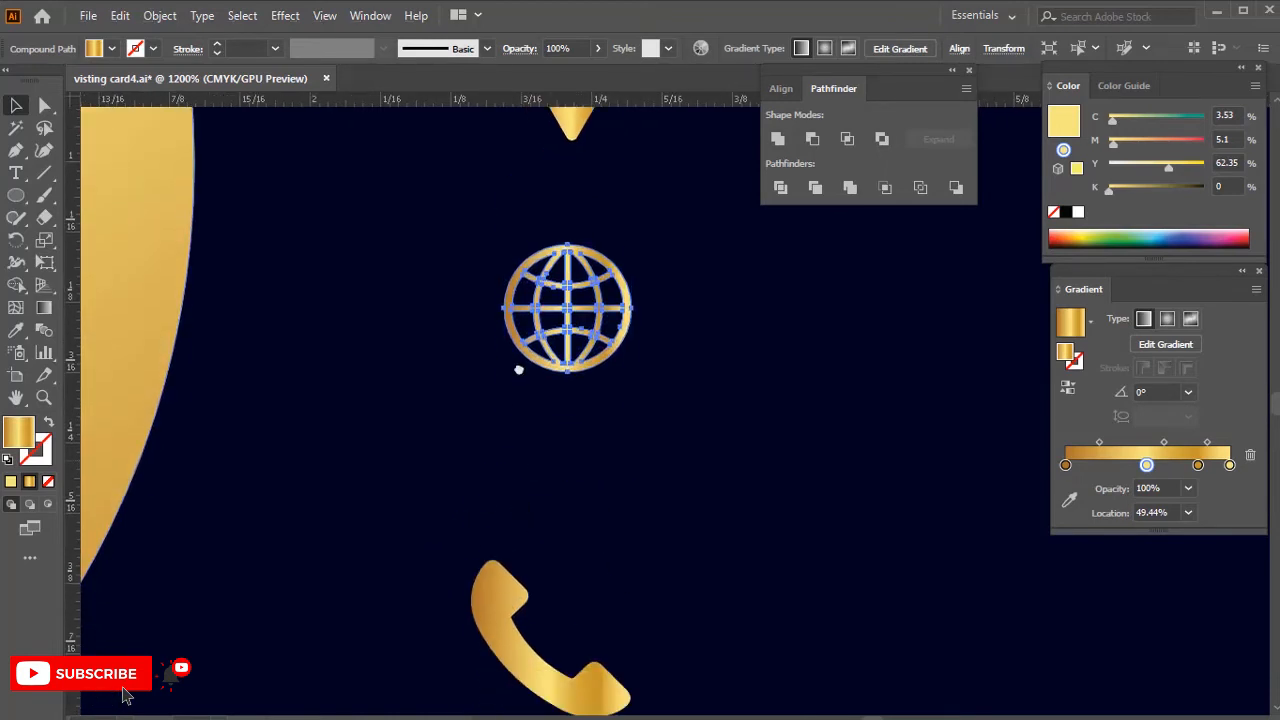
- Scale the phone icon down to roughly three-quarters of its size and place it closer beneath the globe
left_click(526, 560)
left_click_drag(625, 622, 561, 495)
scroll(541, 530, "down", 2)
- Align the pin, globe and phone icons on their horizontal centres and distribute them evenly in the vertical direction
left_click(563, 282)
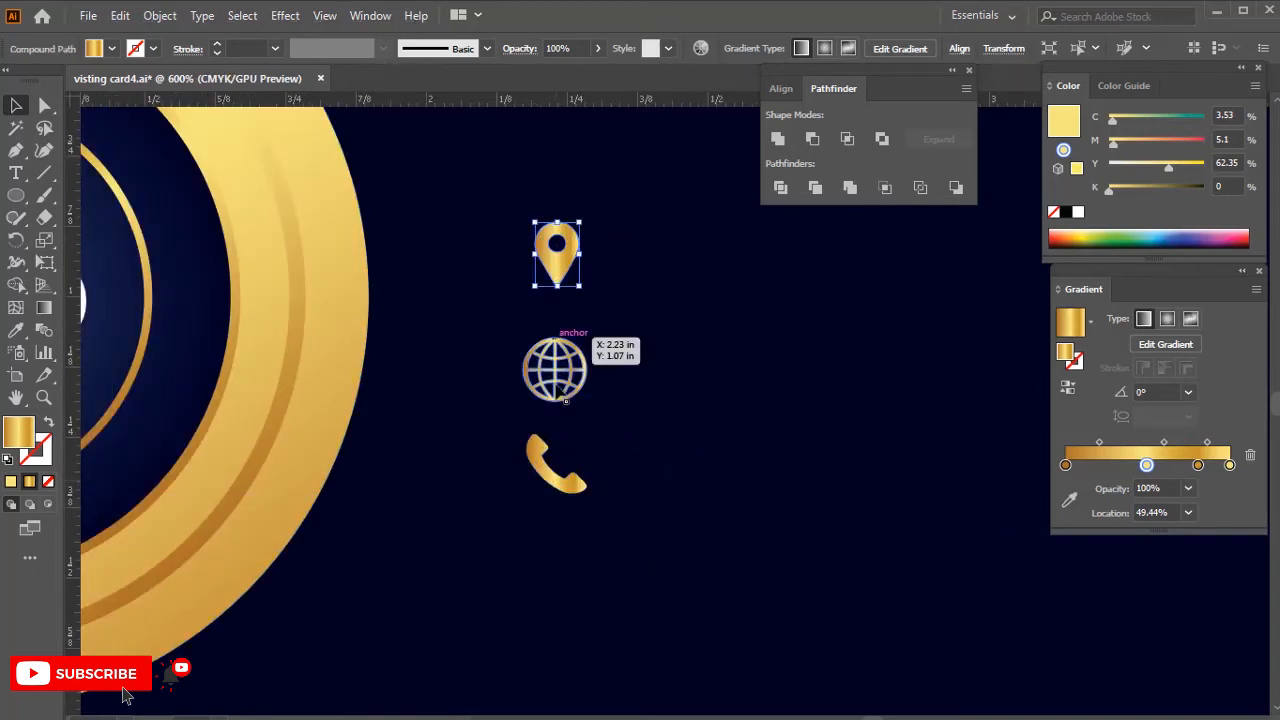
left_click(557, 443, "shift")
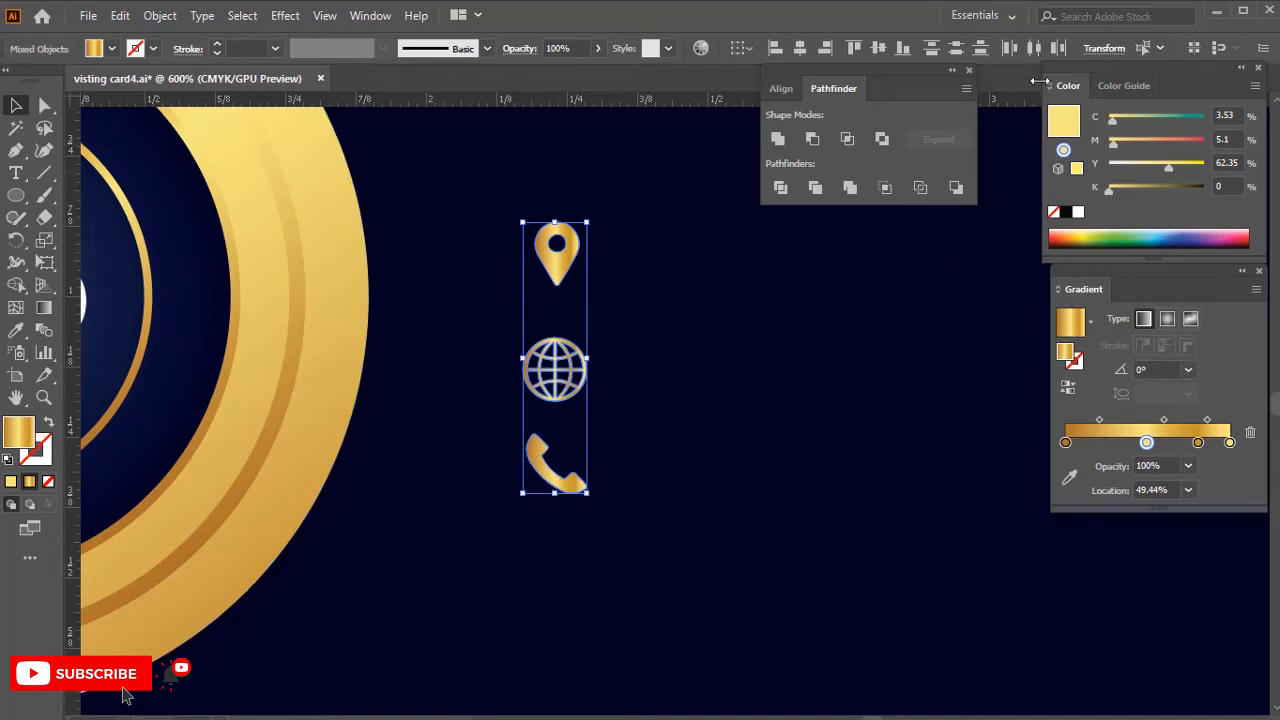
left_click(801, 48)
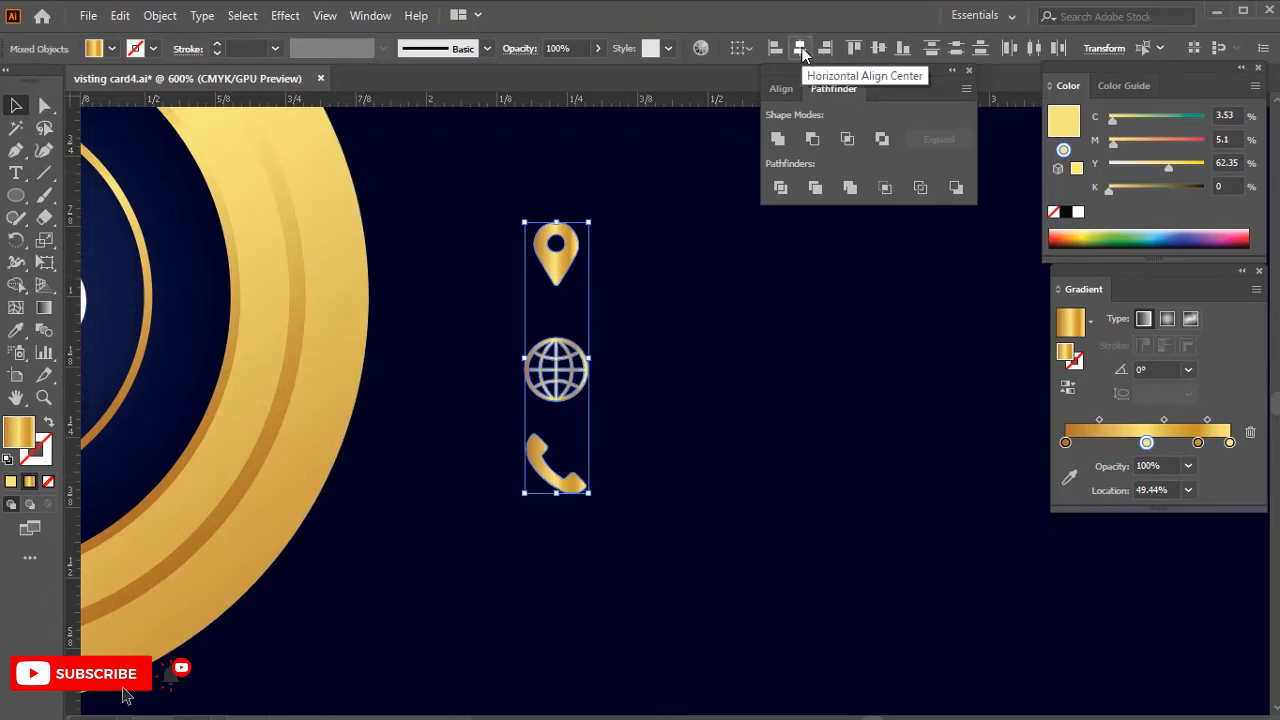
left_click(955, 48)
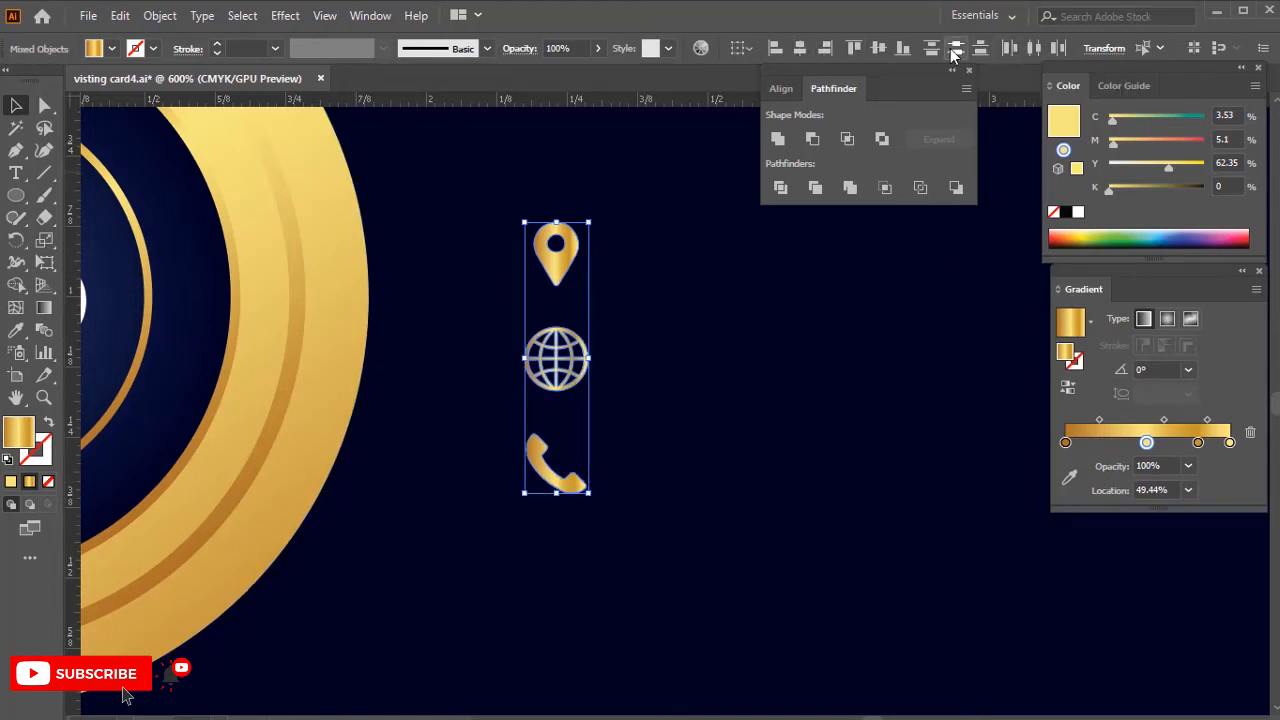
scroll(800, 340, "down", 2)
left_click(900, 445)
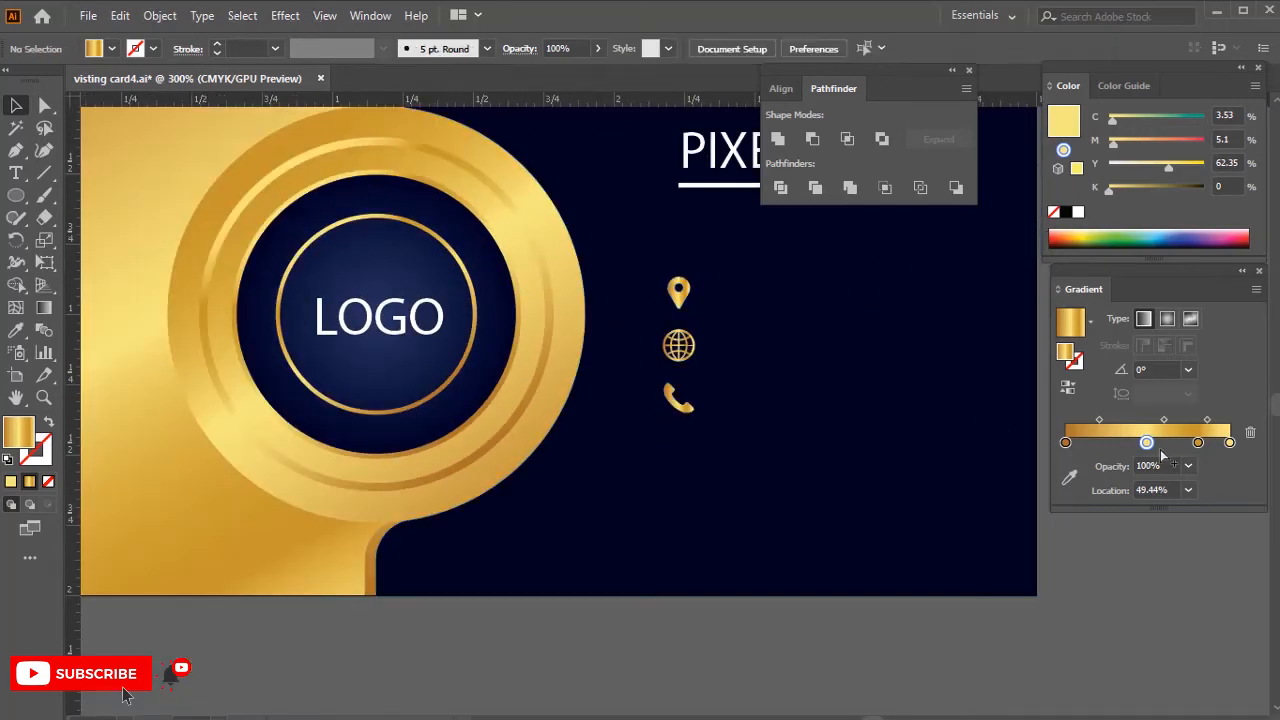
scroll(624, 430, "up", 3)
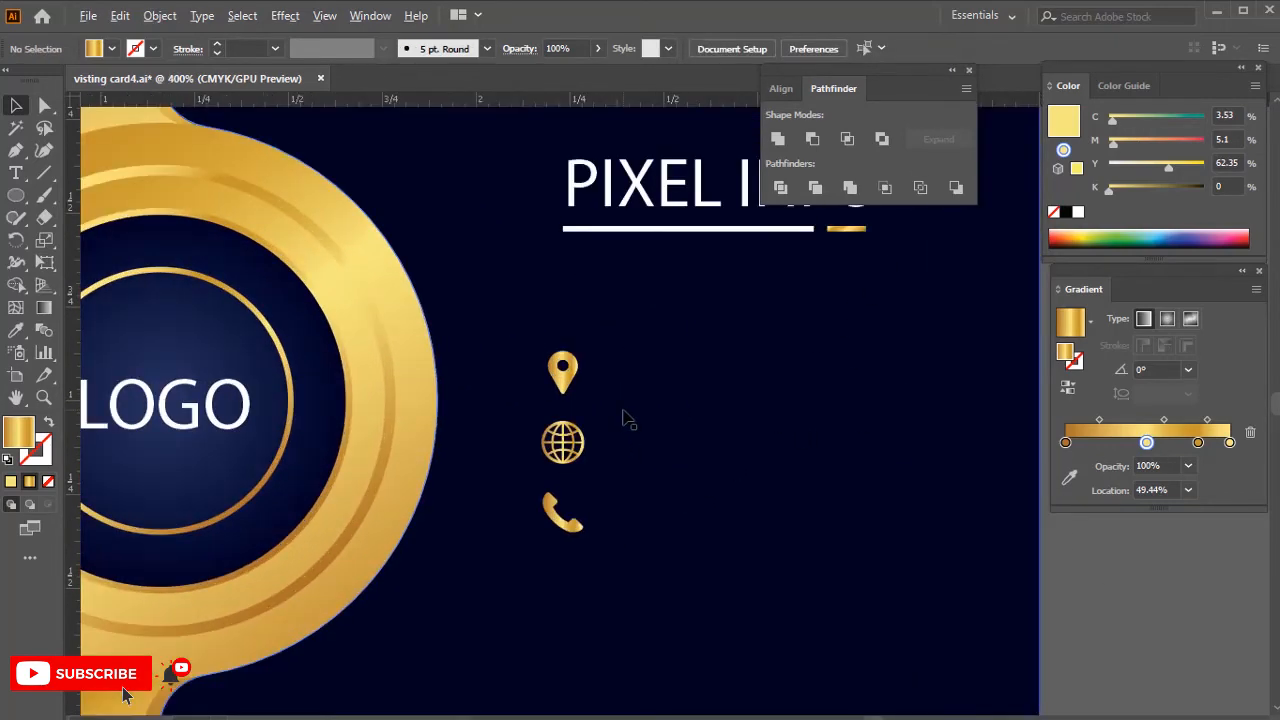
scroll(624, 420, "down", 4)
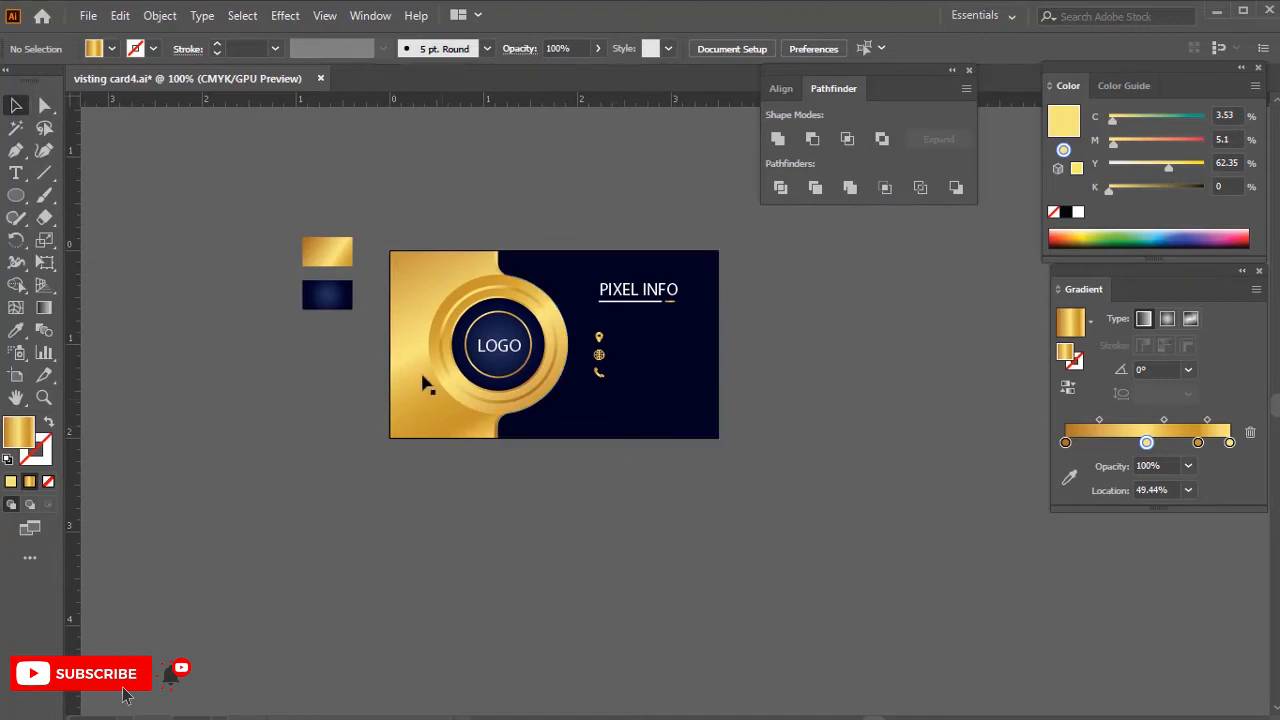
- Create a 3.5 × 2 in rectangle just below the finished card, in line with its left edge
scroll(640, 442, "down", 2)
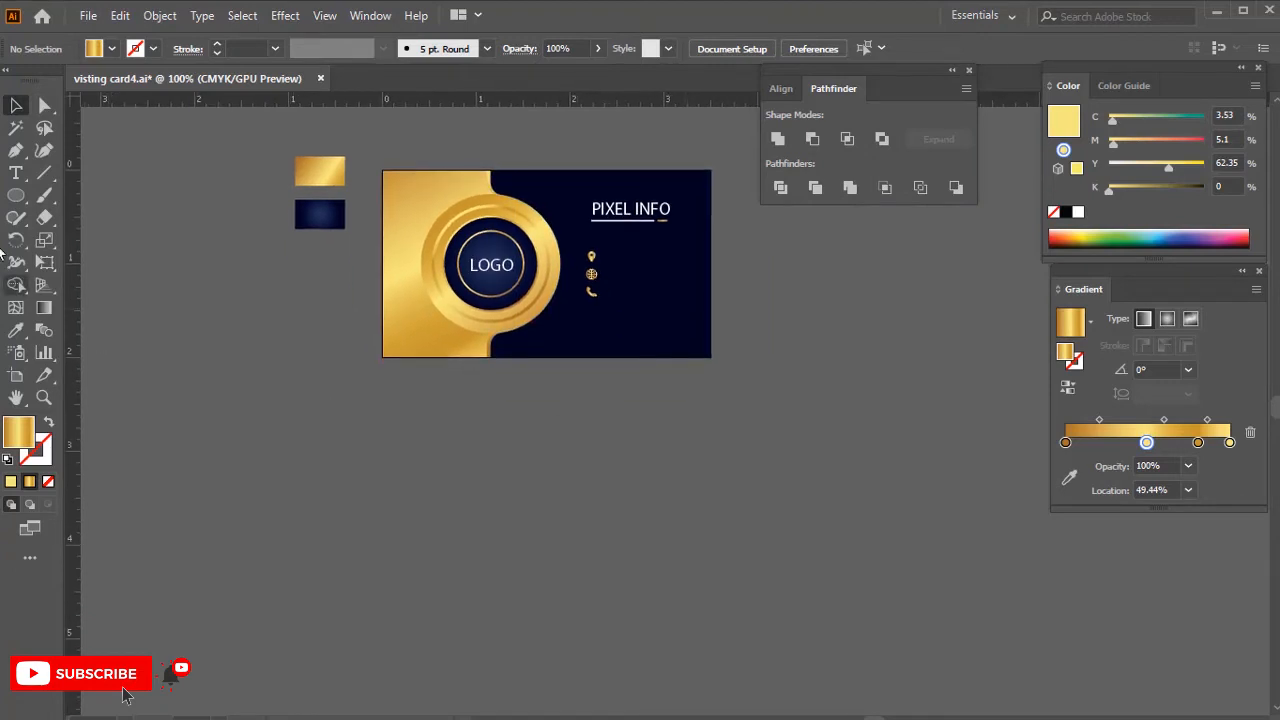
left_click_drag(22, 196, 166, 194)
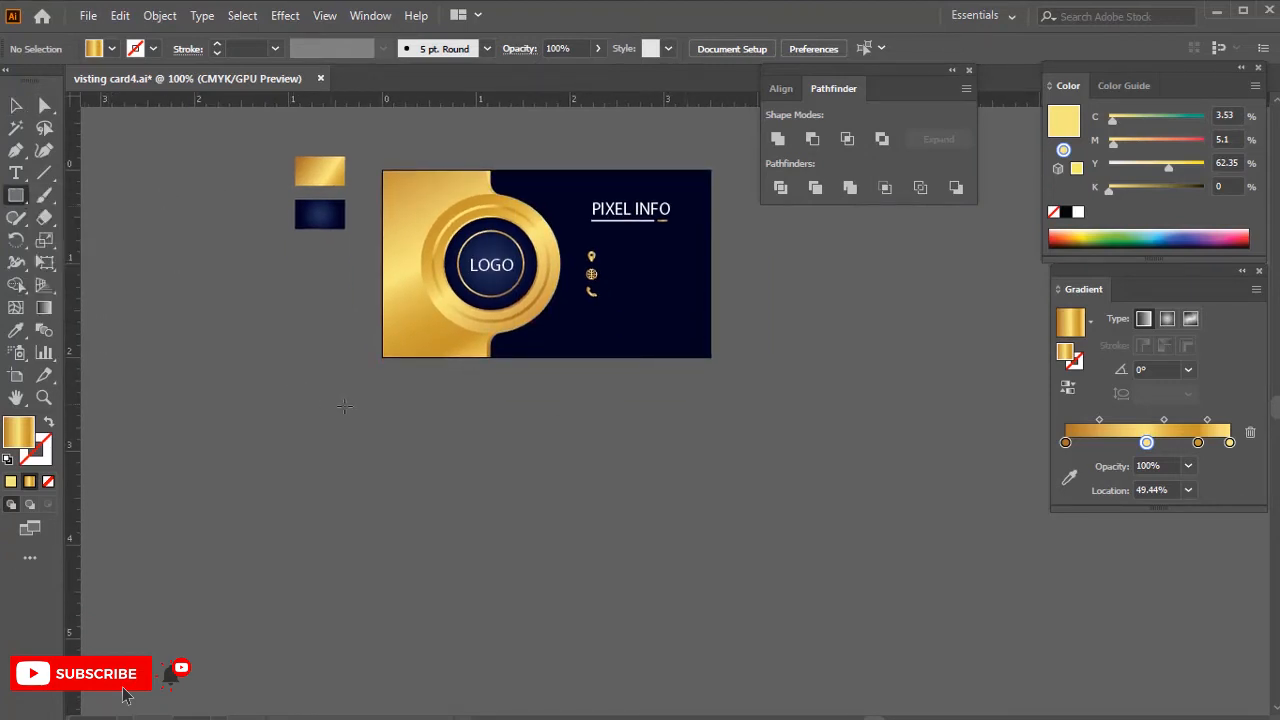
left_click(382, 372)
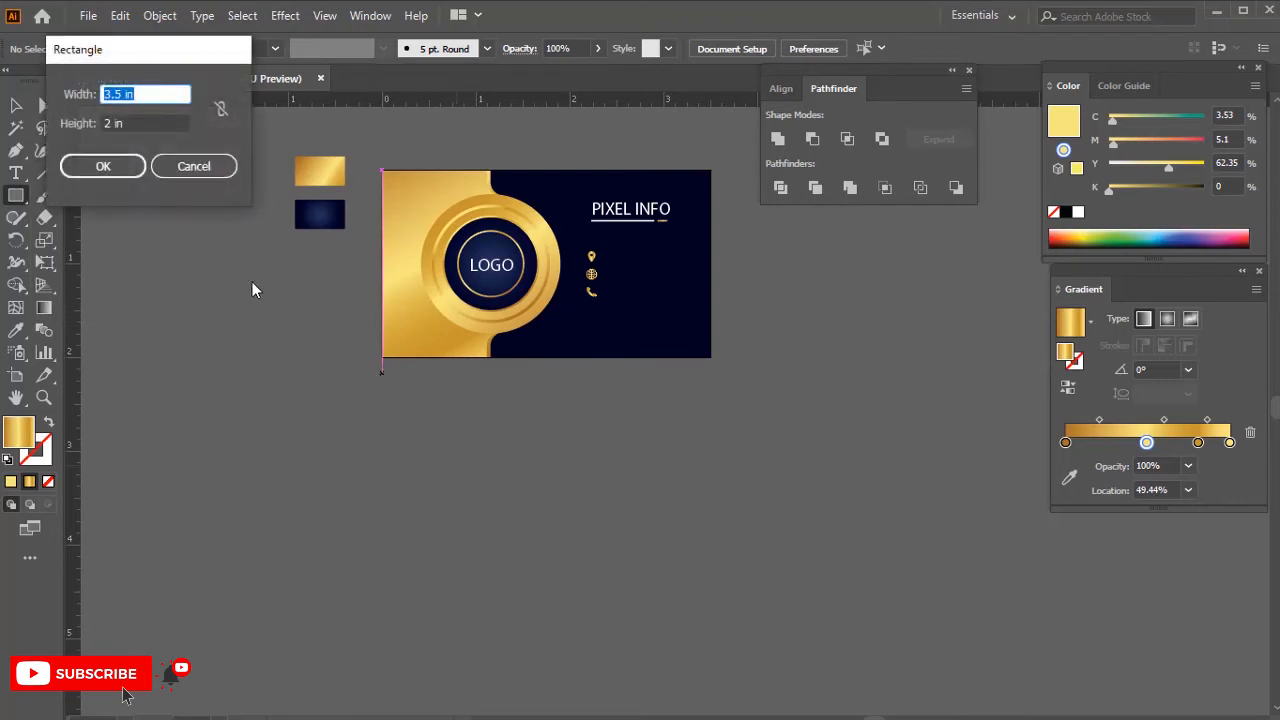
left_click(103, 166)
key("v")
left_click(129, 451)
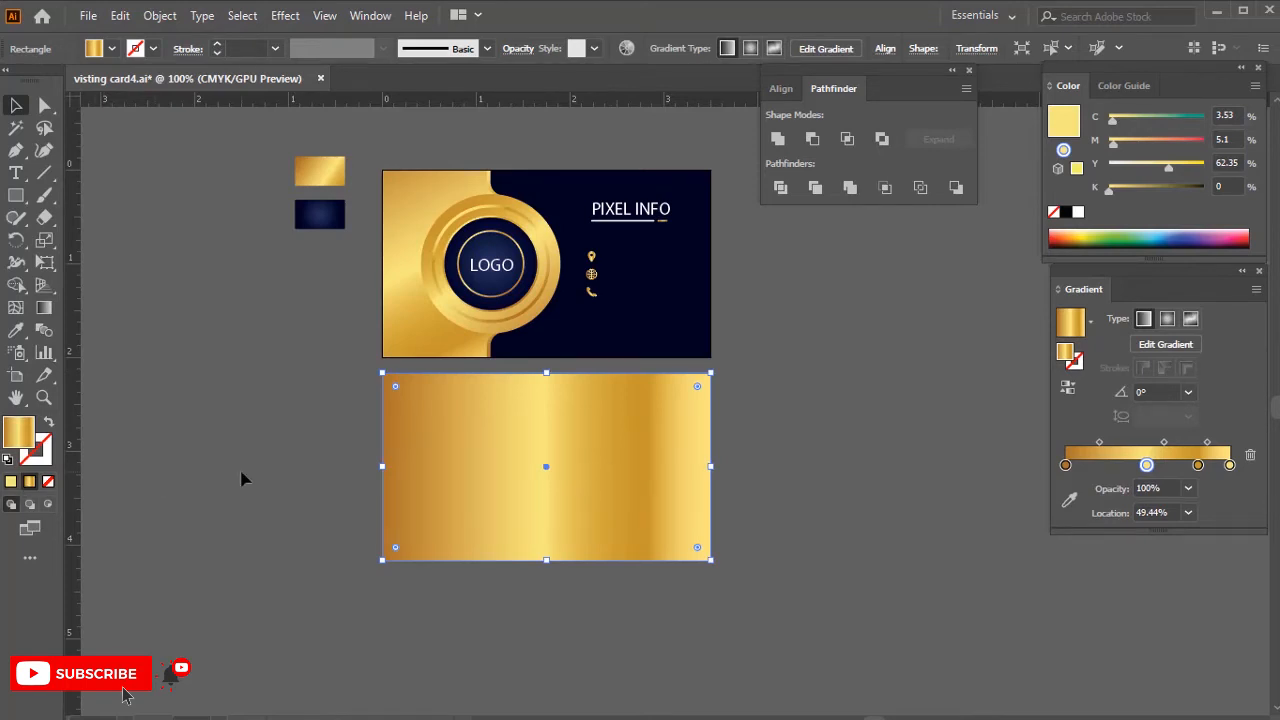
- Give the new rectangle the default black 1 pt stroke and no fill
key("d")
left_click(692, 590)
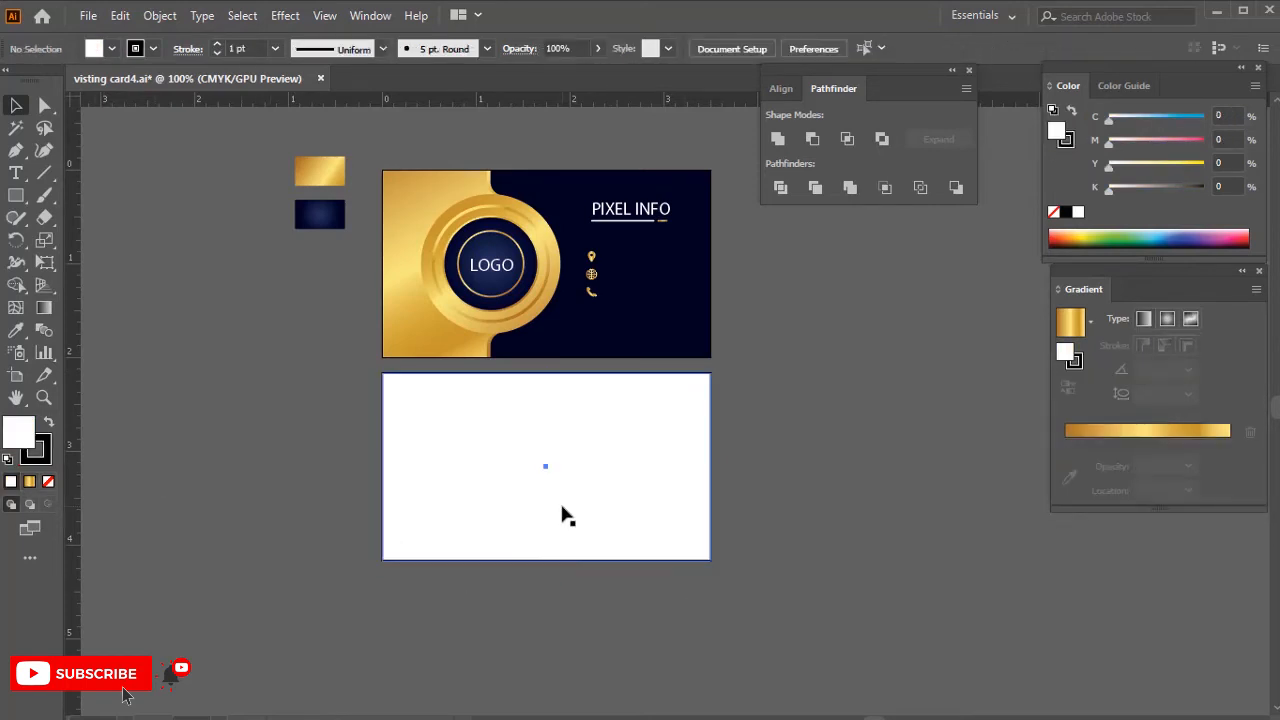
left_click(48, 482)
left_click(217, 557)
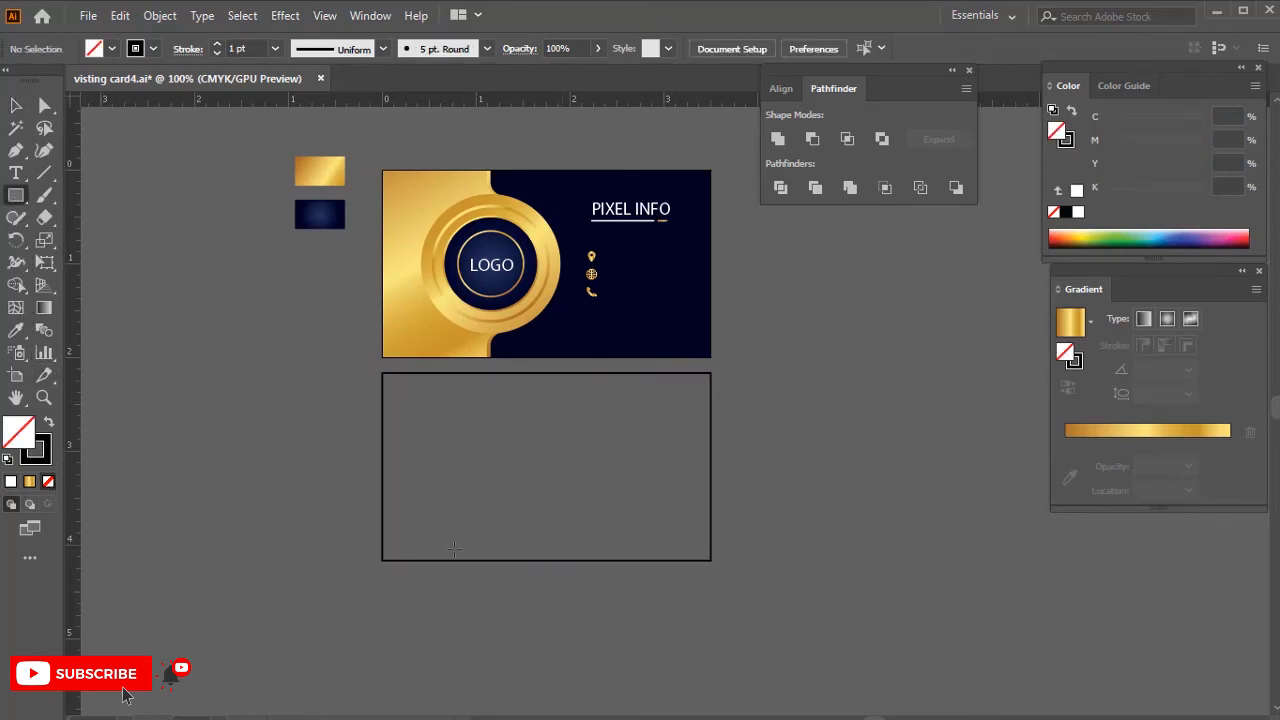
- Draw a full-width rectangle over slightly more than the lower half of the outlined card, filled with the navy sampled from the upper card
mouse_move(381, 560)
left_mouse_down()
mouse_move(694, 449)
mouse_move(710, 455)
left_mouse_up()
key("i")
left_click(688, 320)
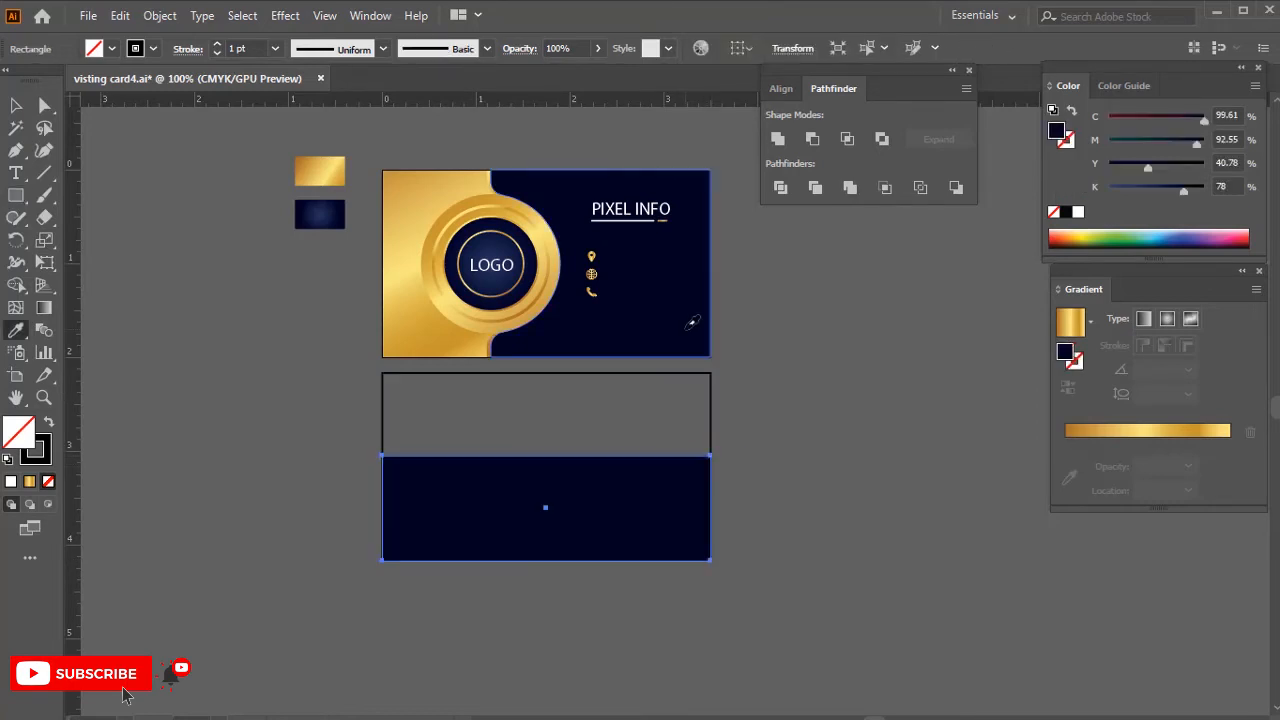
key("v")
left_click(837, 366)
left_click(548, 468)
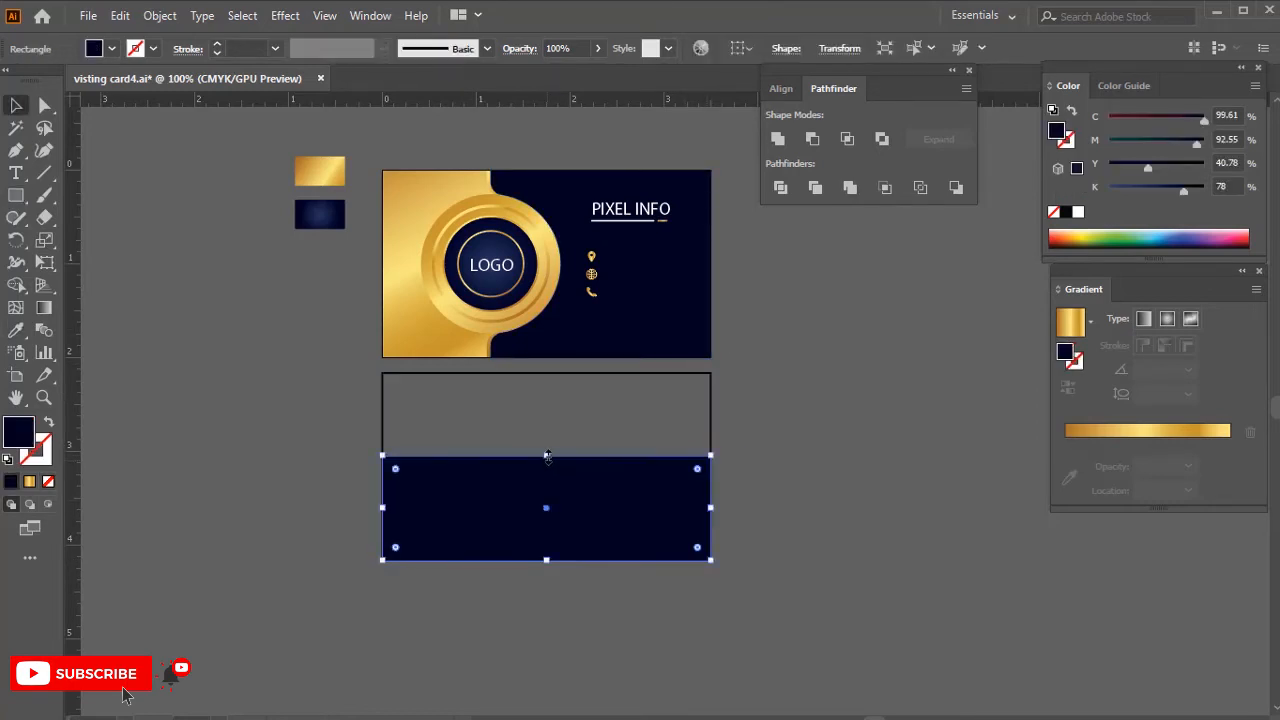
left_click(871, 465)
- Draw a circle about 1.5 in wide centred on the navy panel's upper edge and fill it with teal blue
left_click_drag(22, 198, 130, 237)
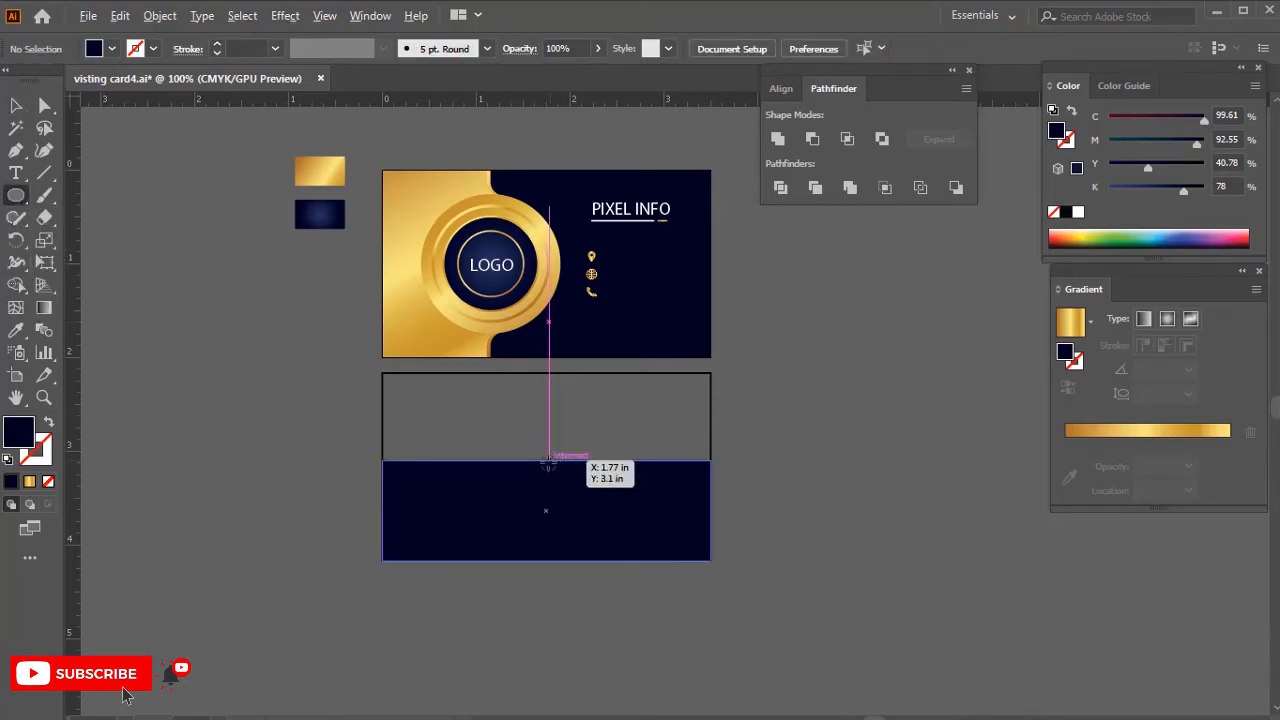
left_click_drag(546, 460, 615, 504)
key("v")
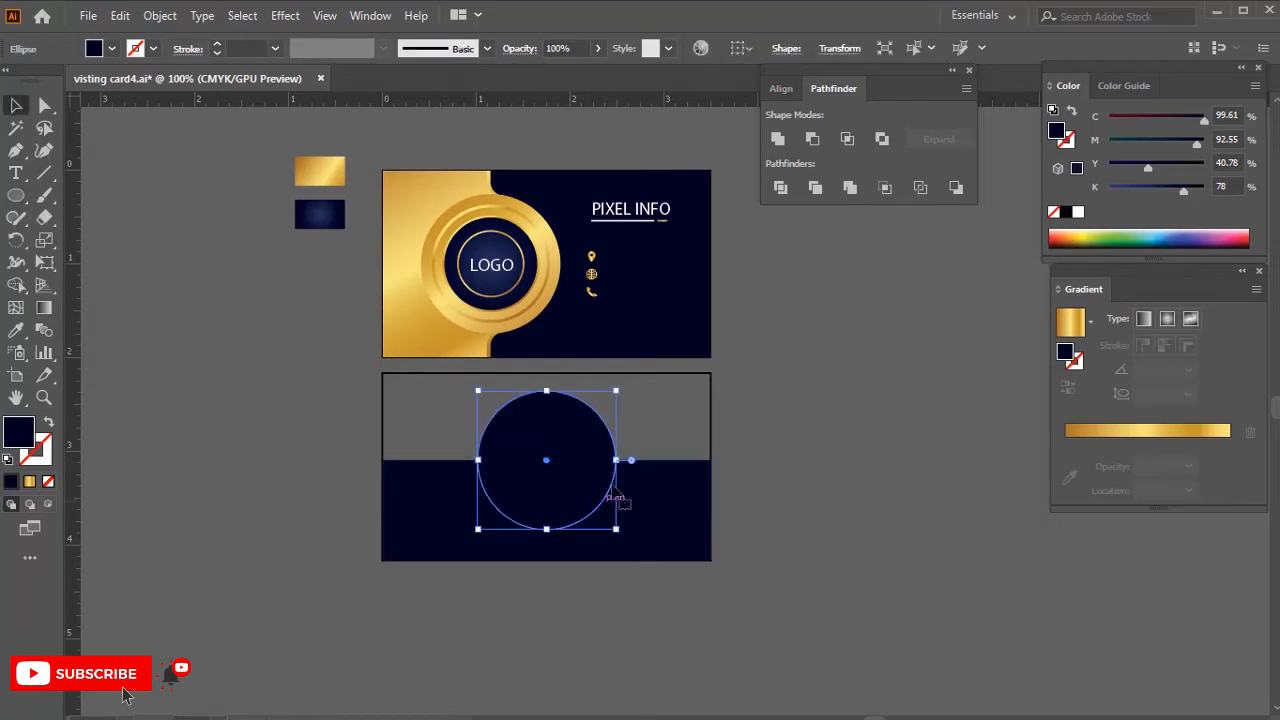
left_click(1157, 233)
left_click(848, 520)
- Trim the navy panel with the overlapping teal circle using Pathfinder, and ungroup the resulting pieces
left_click(557, 463)
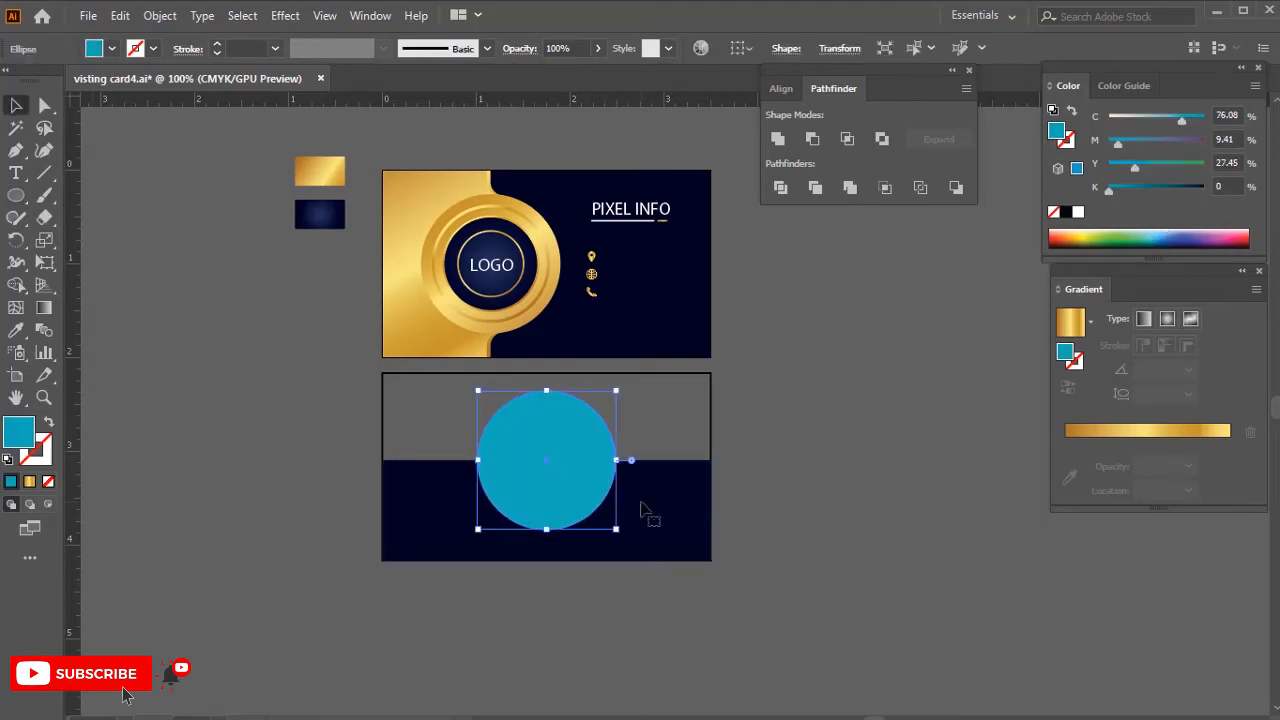
left_click(645, 510, "shift")
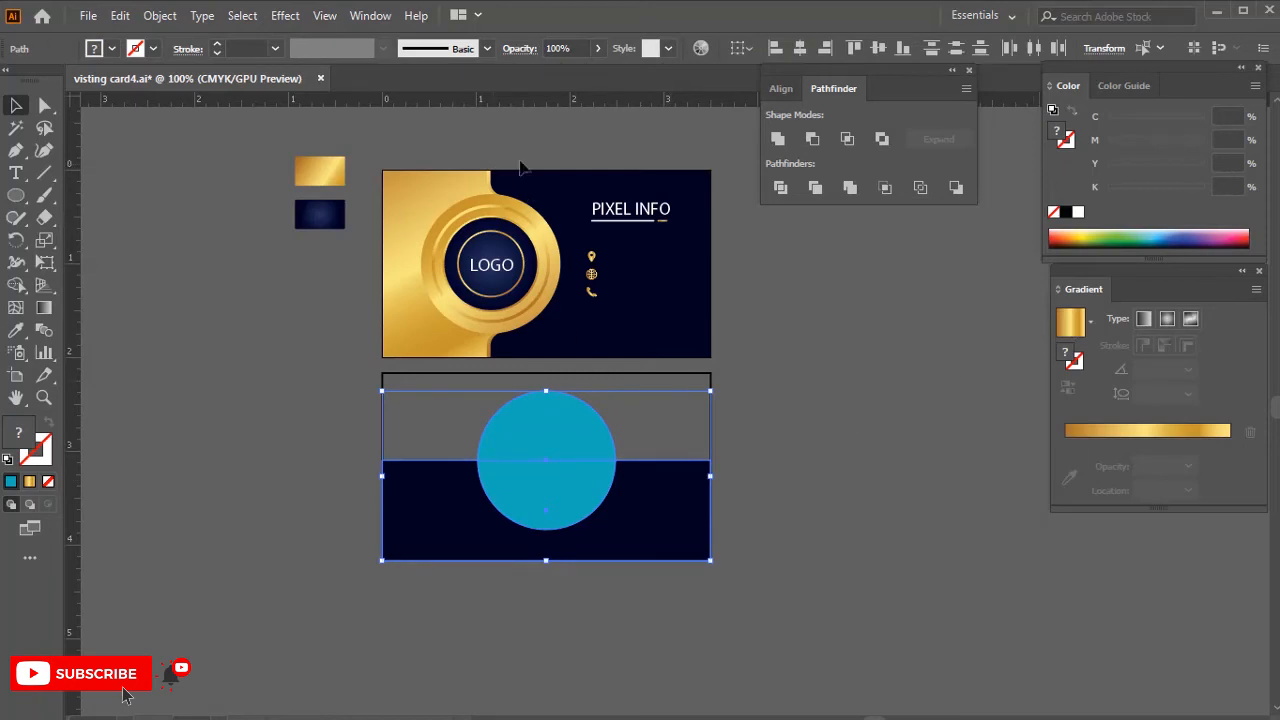
left_click(813, 190)
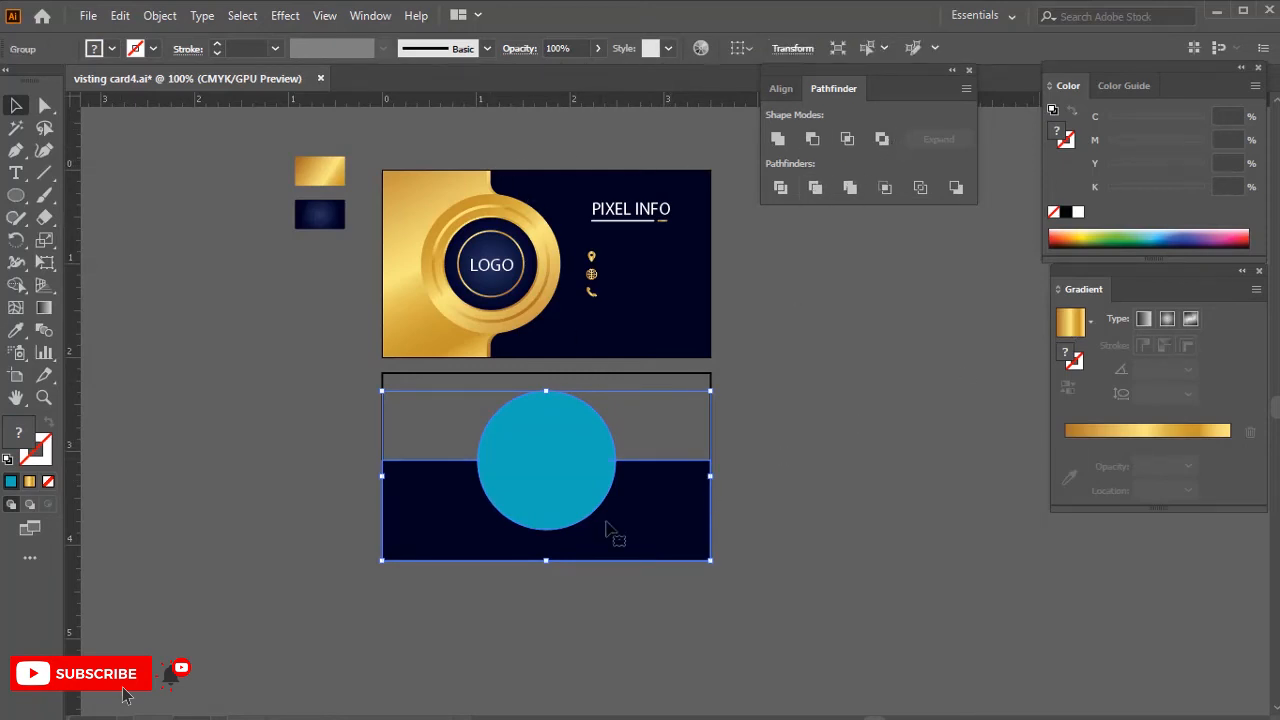
right_click(532, 520)
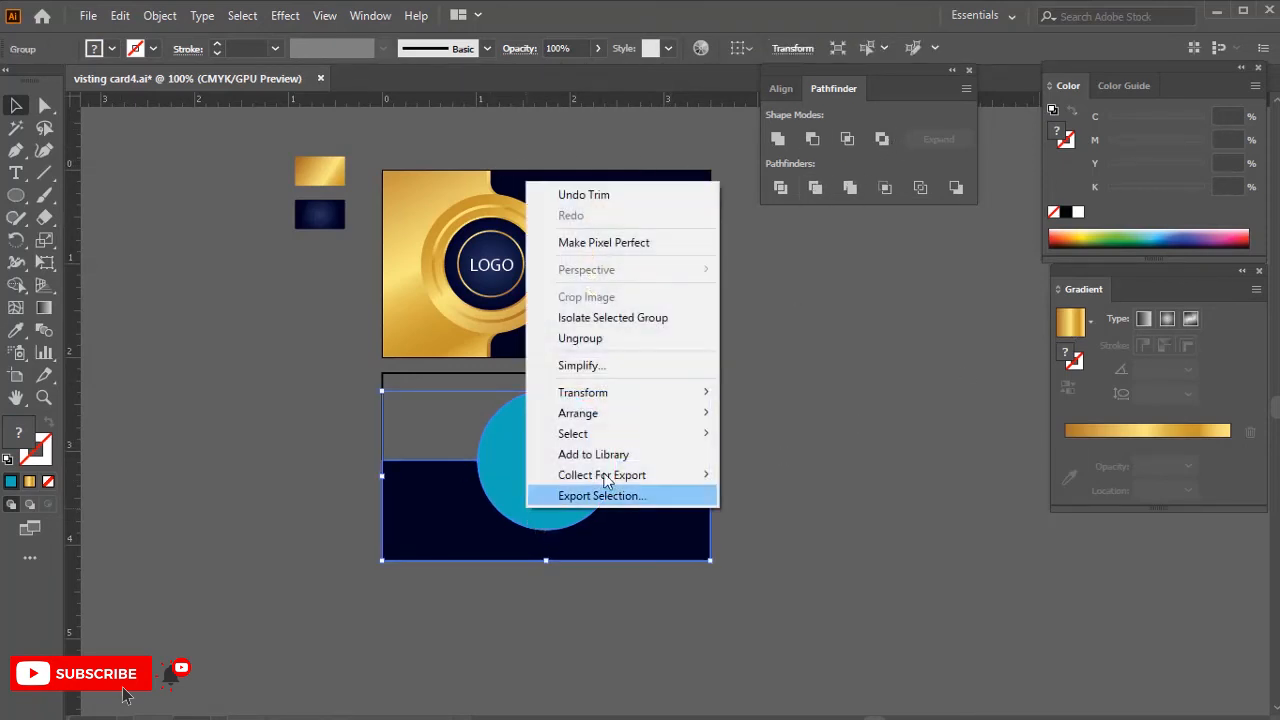
left_click(580, 338)
left_click(837, 443)
left_click(594, 463)
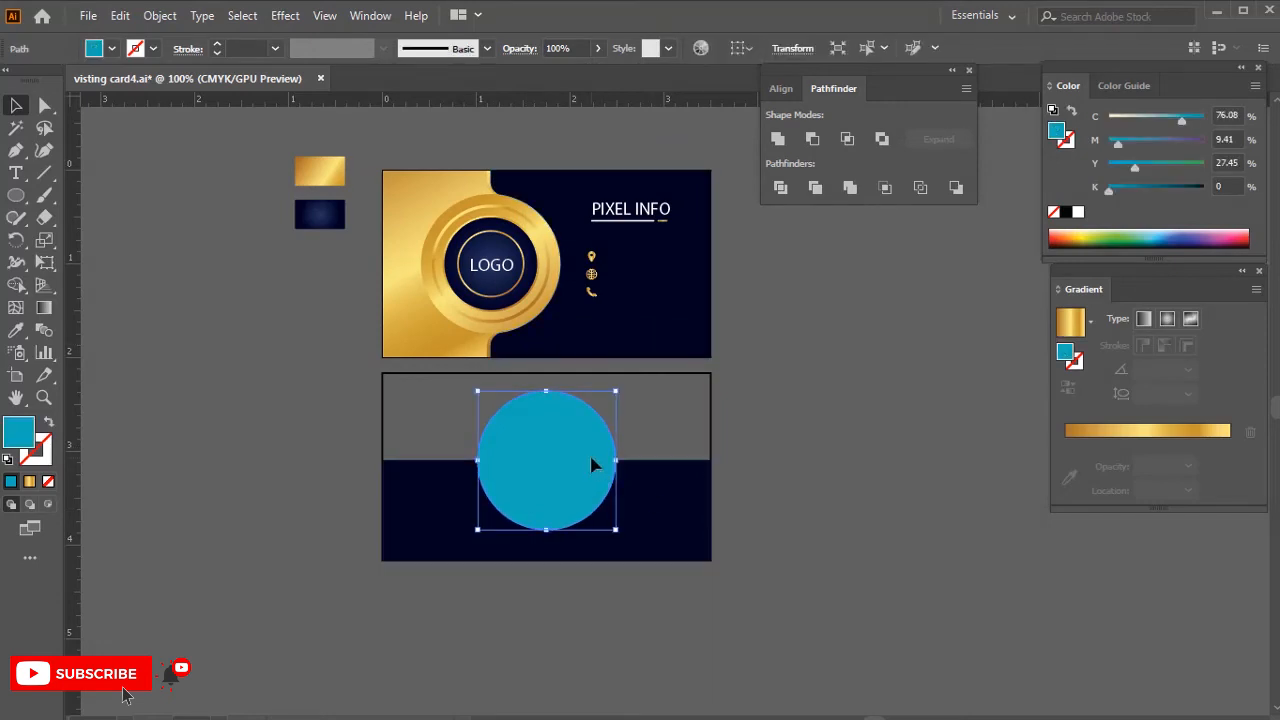
- Round the navy panel's two inner corners where its upper edge meets the circle
left_click(636, 498)
scroll(585, 472, "up", 1, "alt")
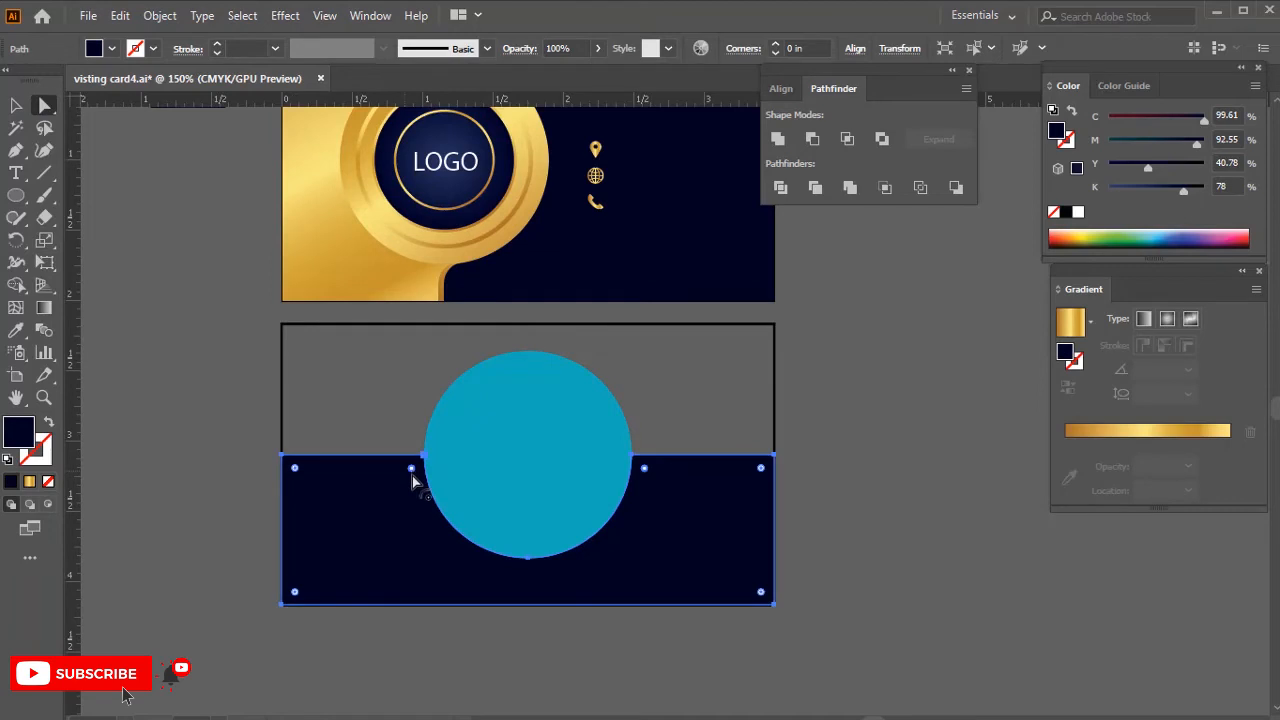
left_click_drag(412, 481, 412, 490)
key("v")
left_click(960, 465)
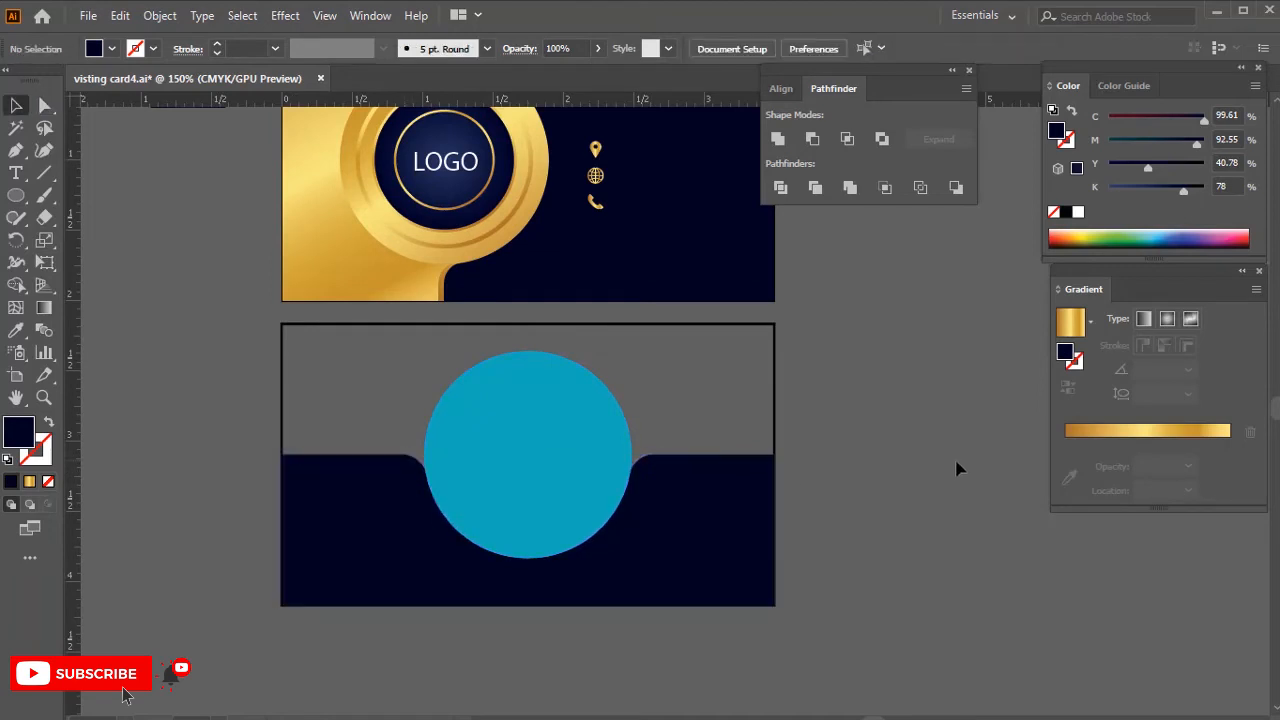
- Duplicate the navy panel slightly upward, fill the copy with the gold gradient and place it behind the navy original
key("ctrl+plus")
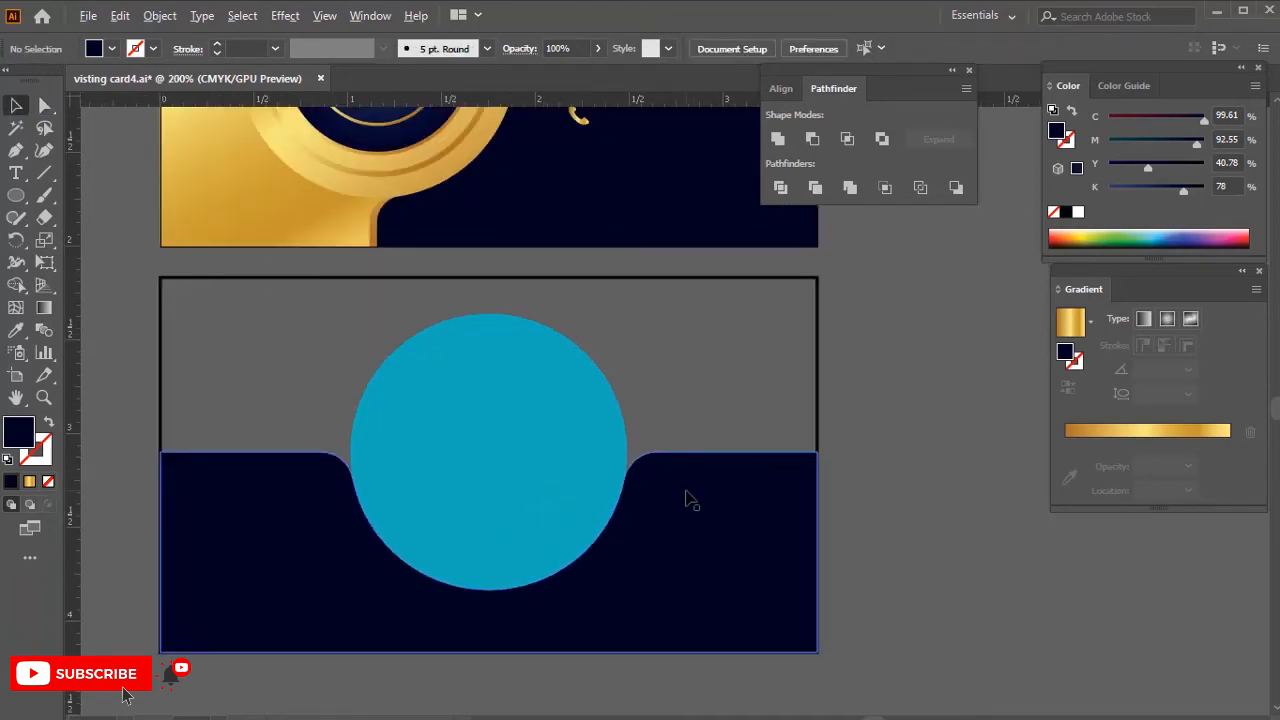
left_click_drag(691, 491, 690, 489)
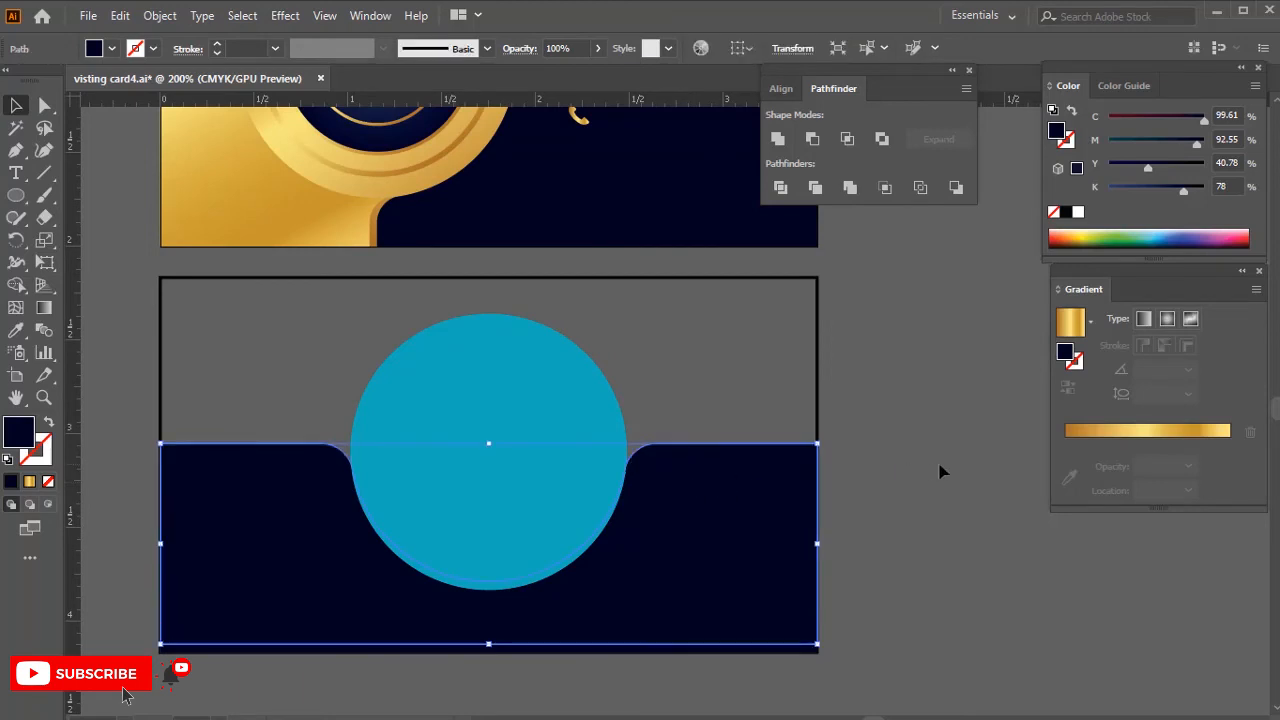
scroll(882, 497, "down", 1)
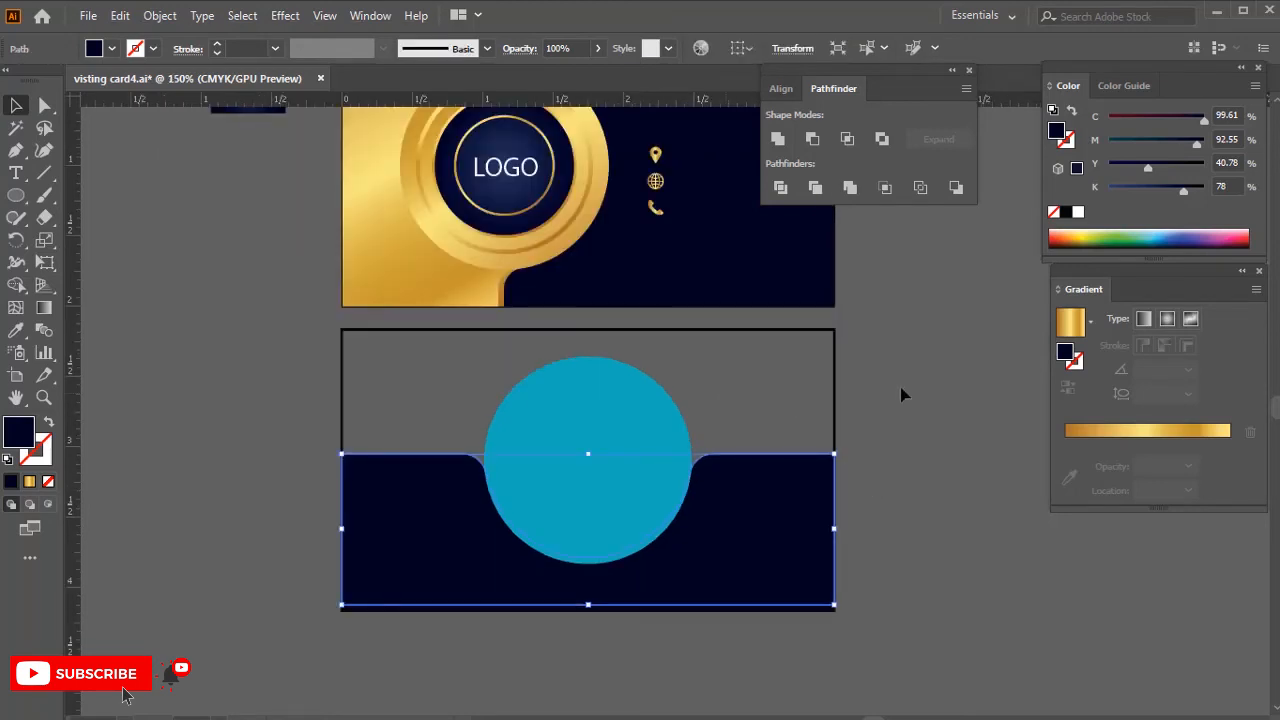
left_click(1078, 323)
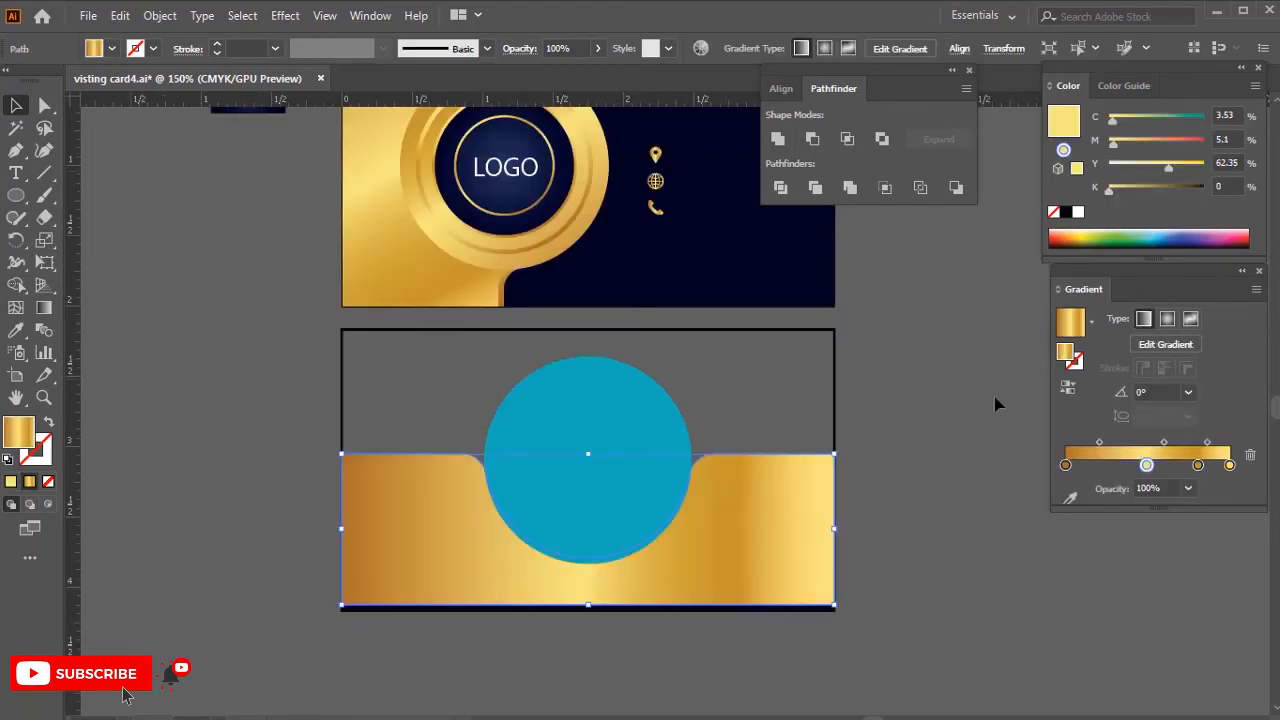
left_click(900, 441)
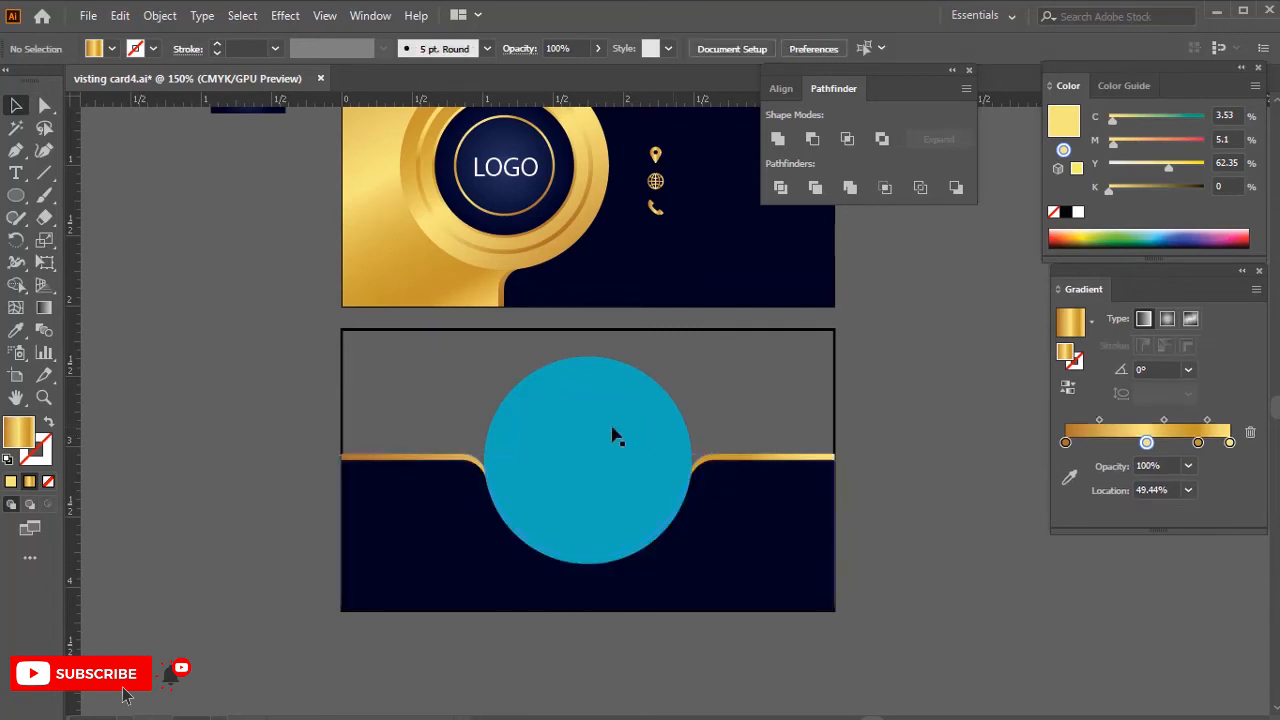
- Fill the teal circle with the gold gradient sampled from the upper card's medallion
left_click(586, 430)
key("i")
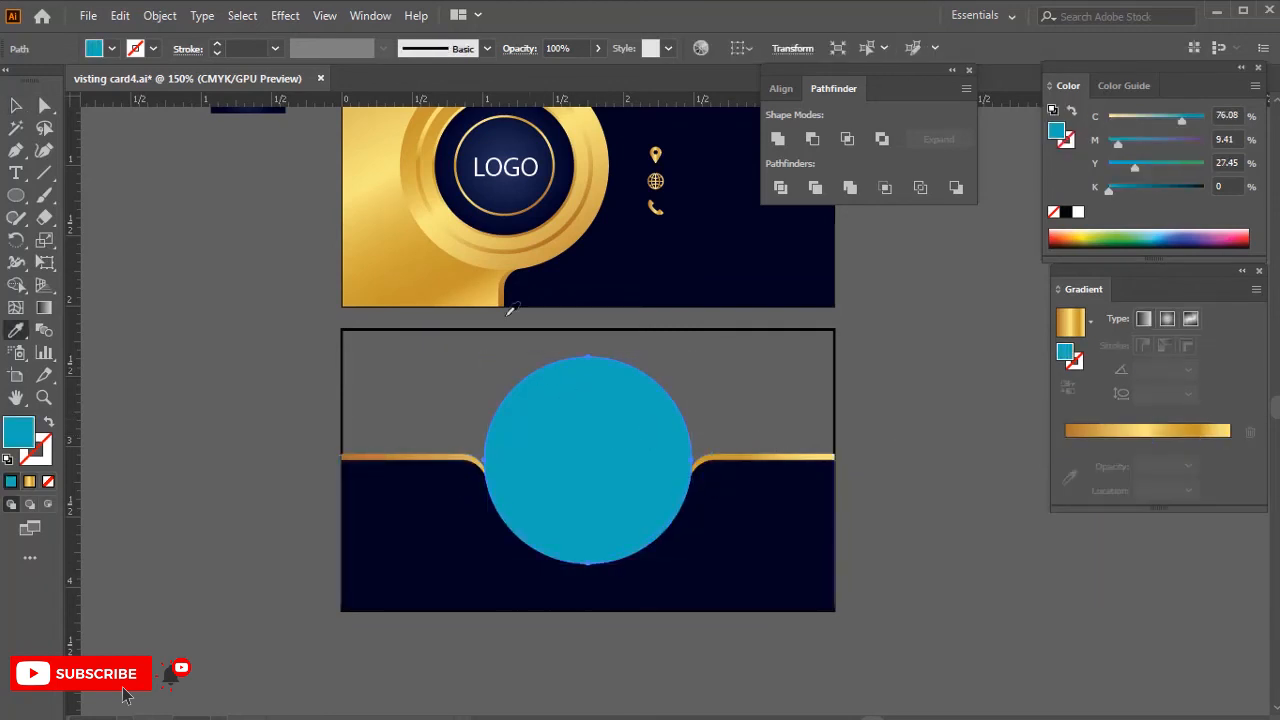
left_click(443, 243)
left_click(872, 450)
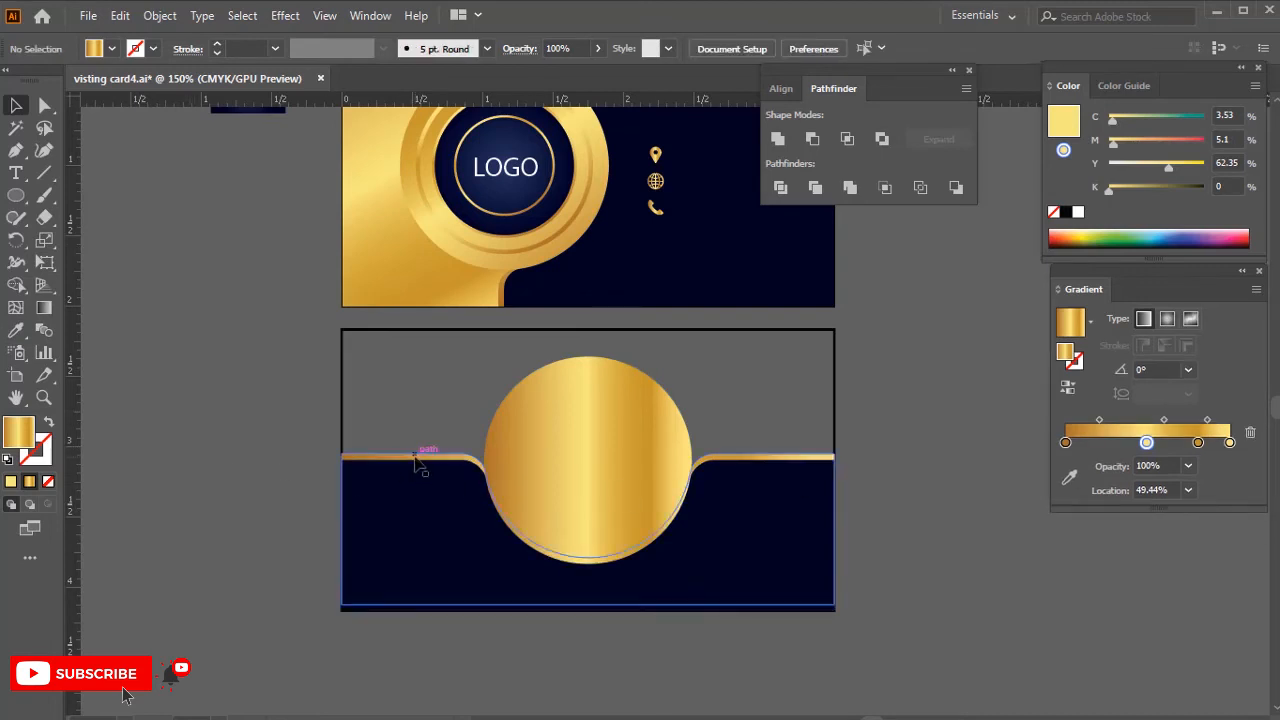
- Draw a gold gradient rectangle across the lower card's full width from its upper edge, and send it behind the navy panel and circle
left_click(16, 197)
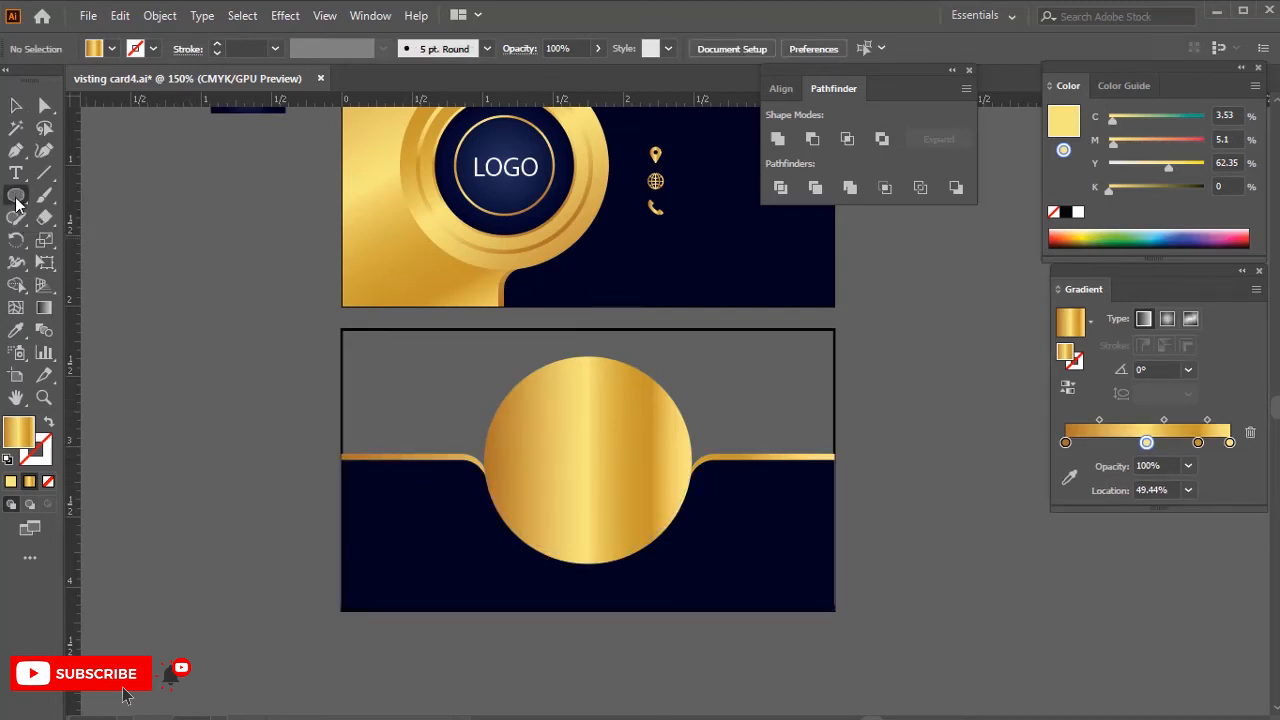
right_click(17, 198)
left_click(97, 189)
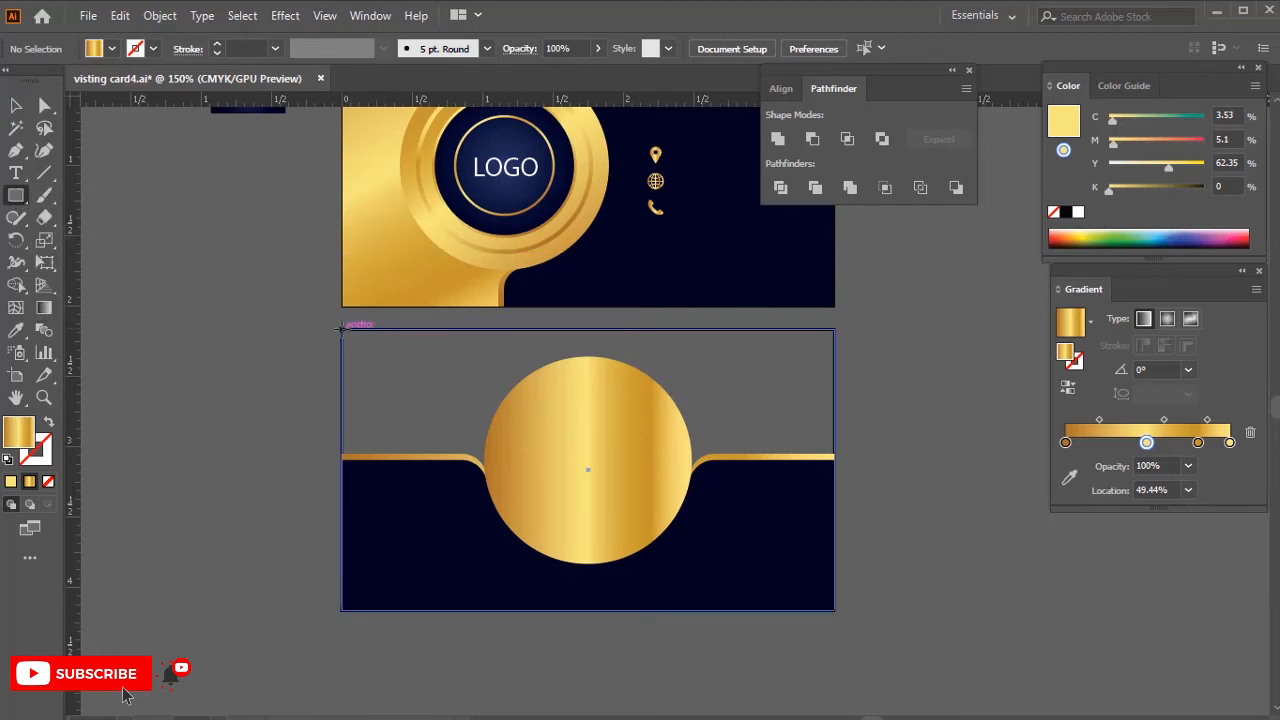
mouse_move(343, 330)
left_mouse_down()
mouse_move(836, 524)
mouse_move(850, 516)
mouse_move(836, 520)
left_mouse_up()
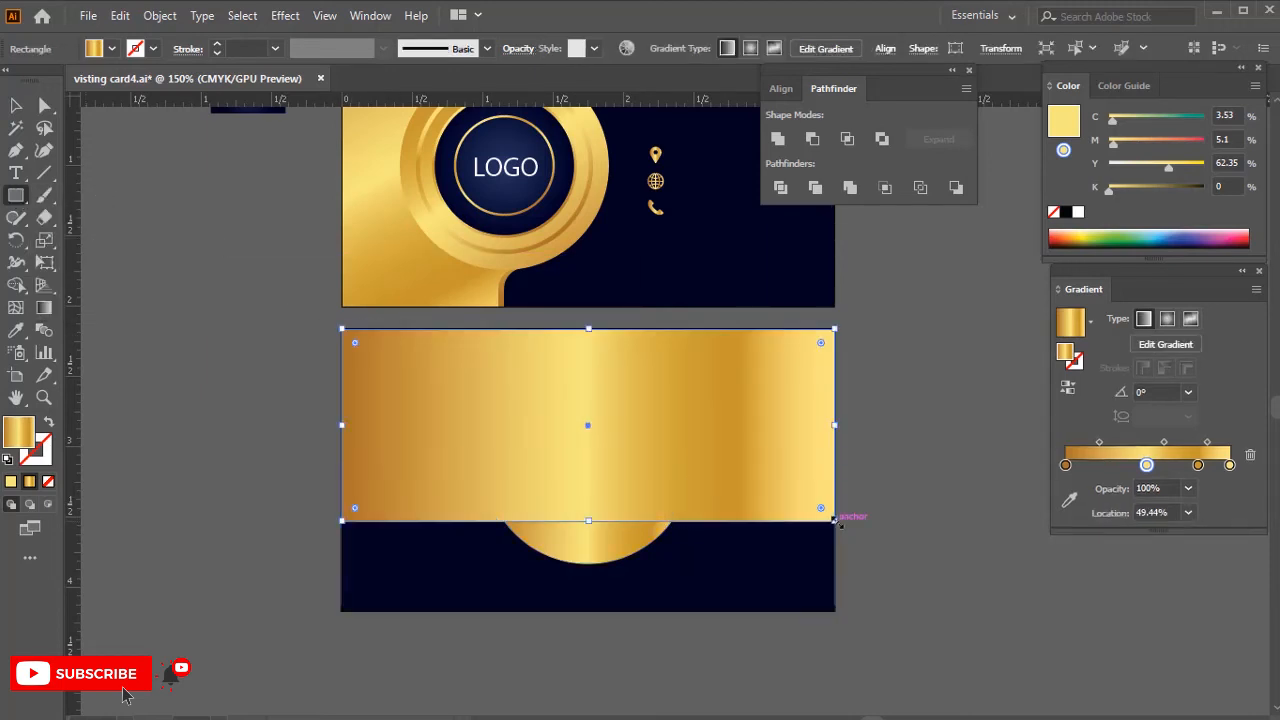
key("v")
key("ctrl+bracketleft")
key("ctrl+bracketleft")
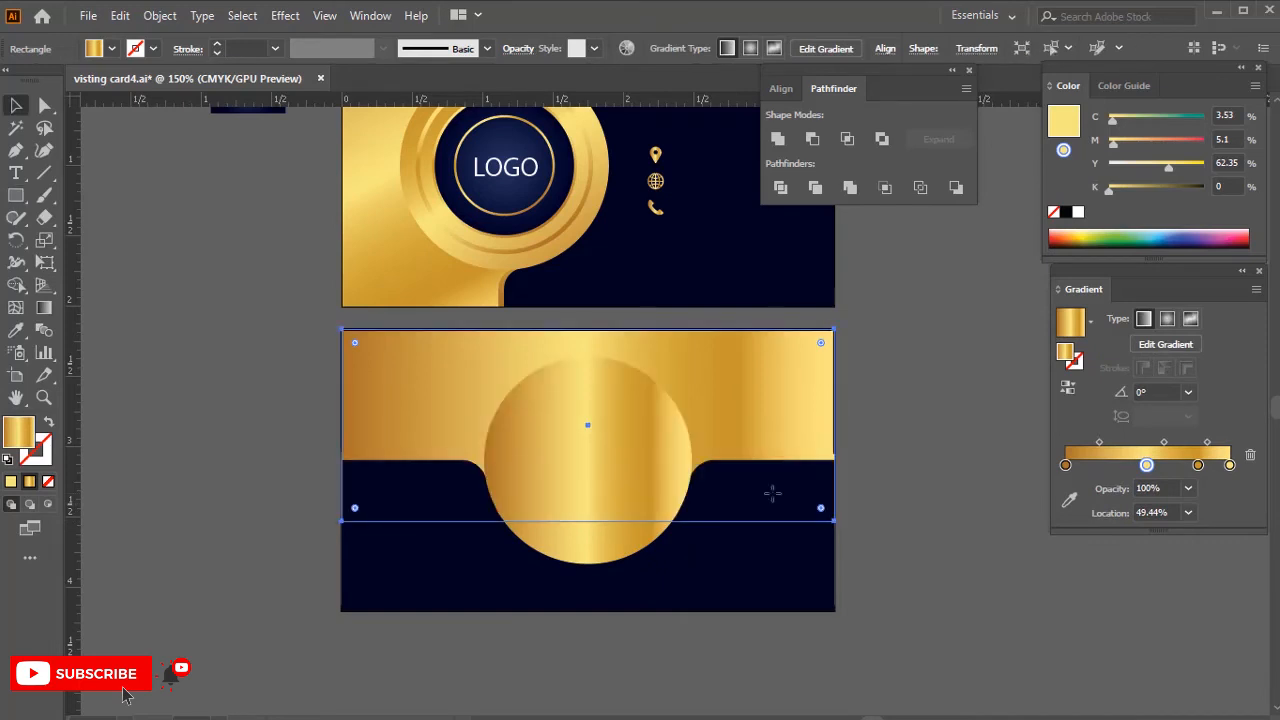
left_click(851, 408)
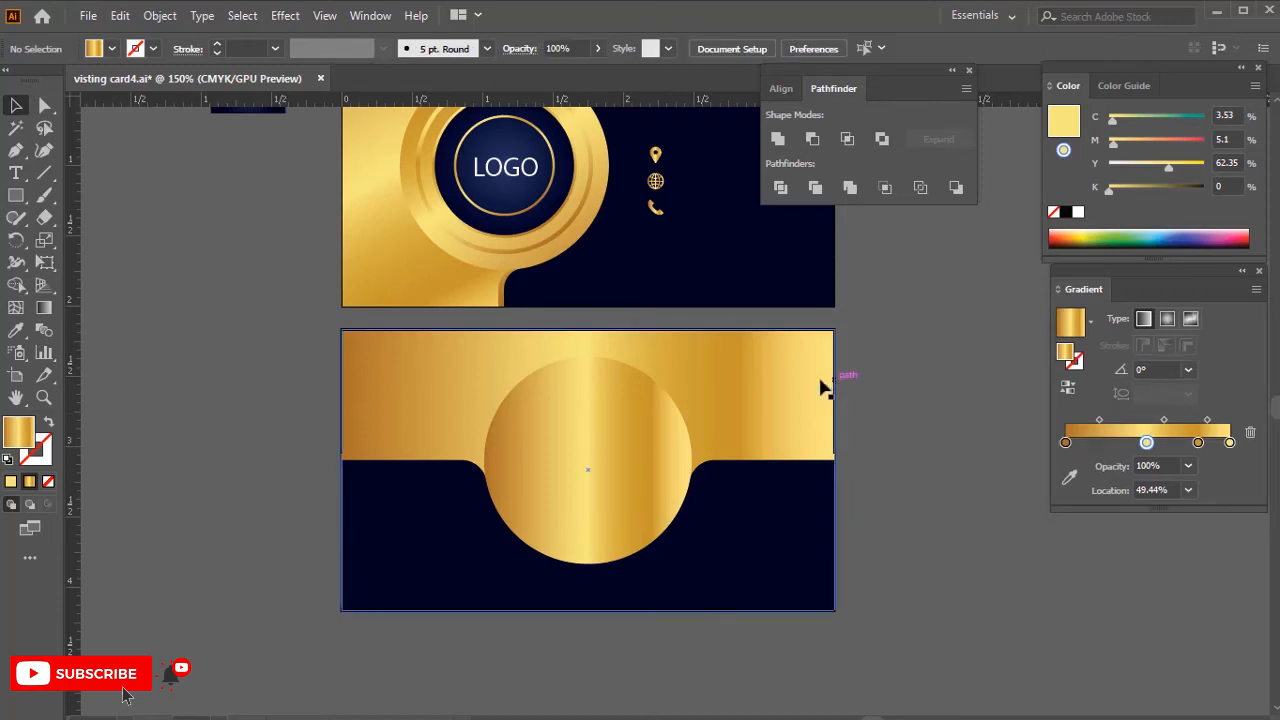
- Remove the black outline from the lower card's frame, leaving it without fill or stroke
left_click(836, 390)
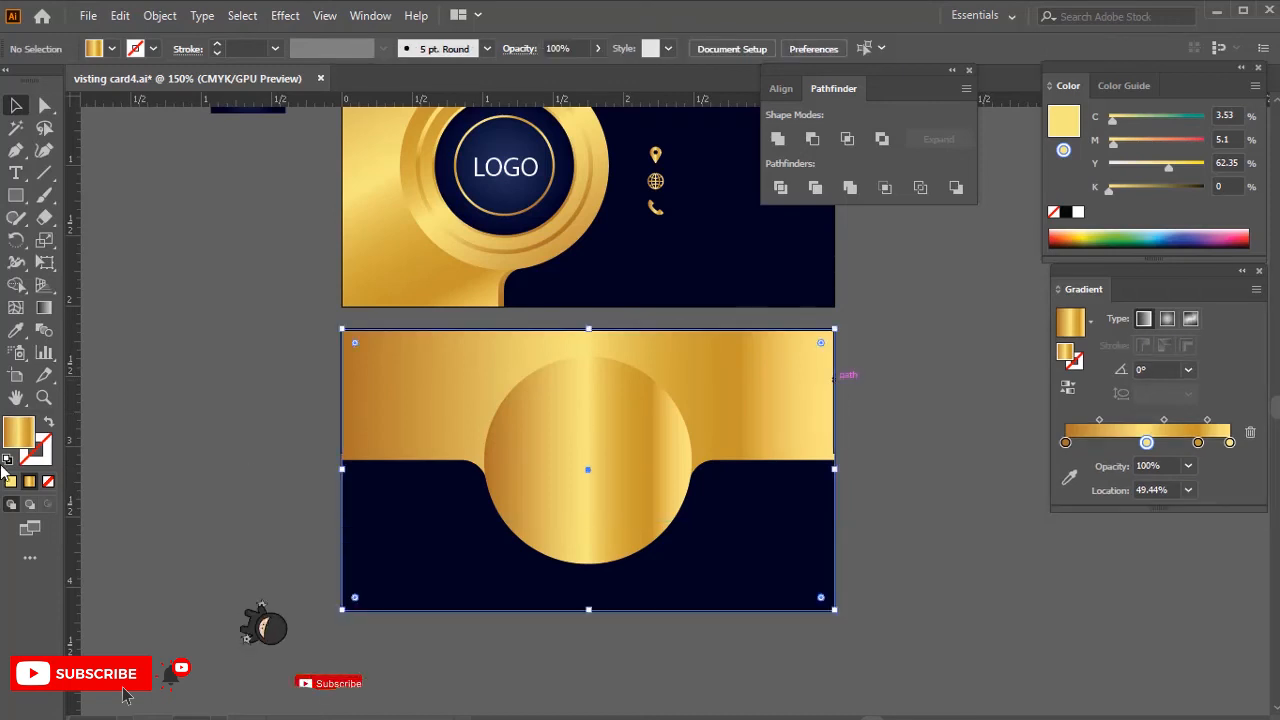
left_click(49, 483)
left_click(228, 443)
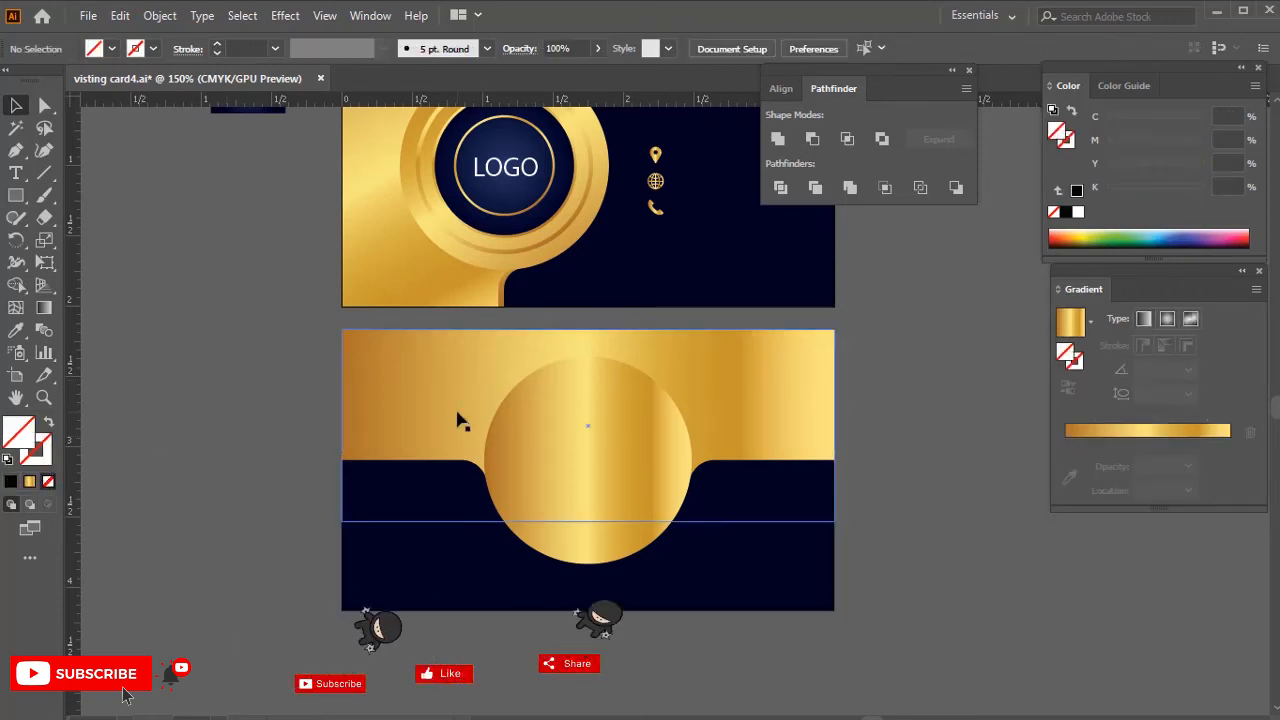
- Slant the gold background rectangle's gradient diagonally to about -19.4°, extending it beyond both sides of the card
left_click(454, 425)
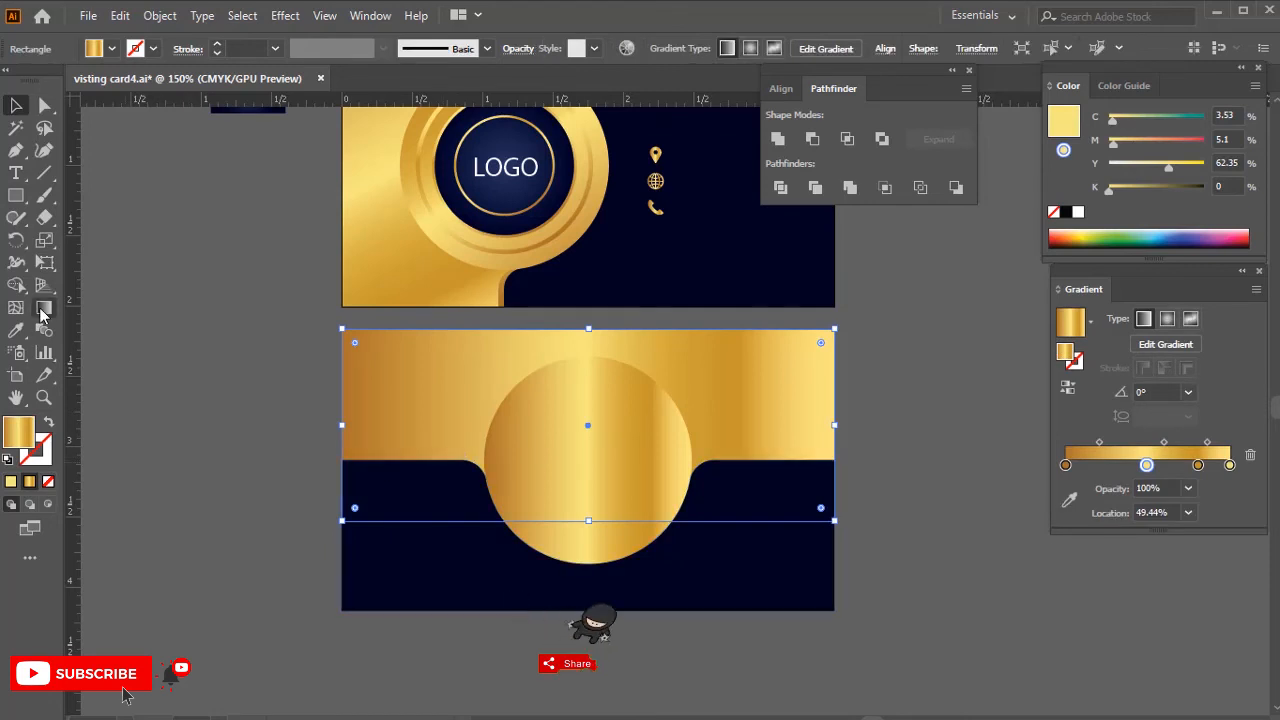
left_click(44, 307)
mouse_move(363, 355)
left_mouse_down()
mouse_move(686, 435)
mouse_move(902, 517)
left_mouse_up()
key("v")
left_click(851, 466)
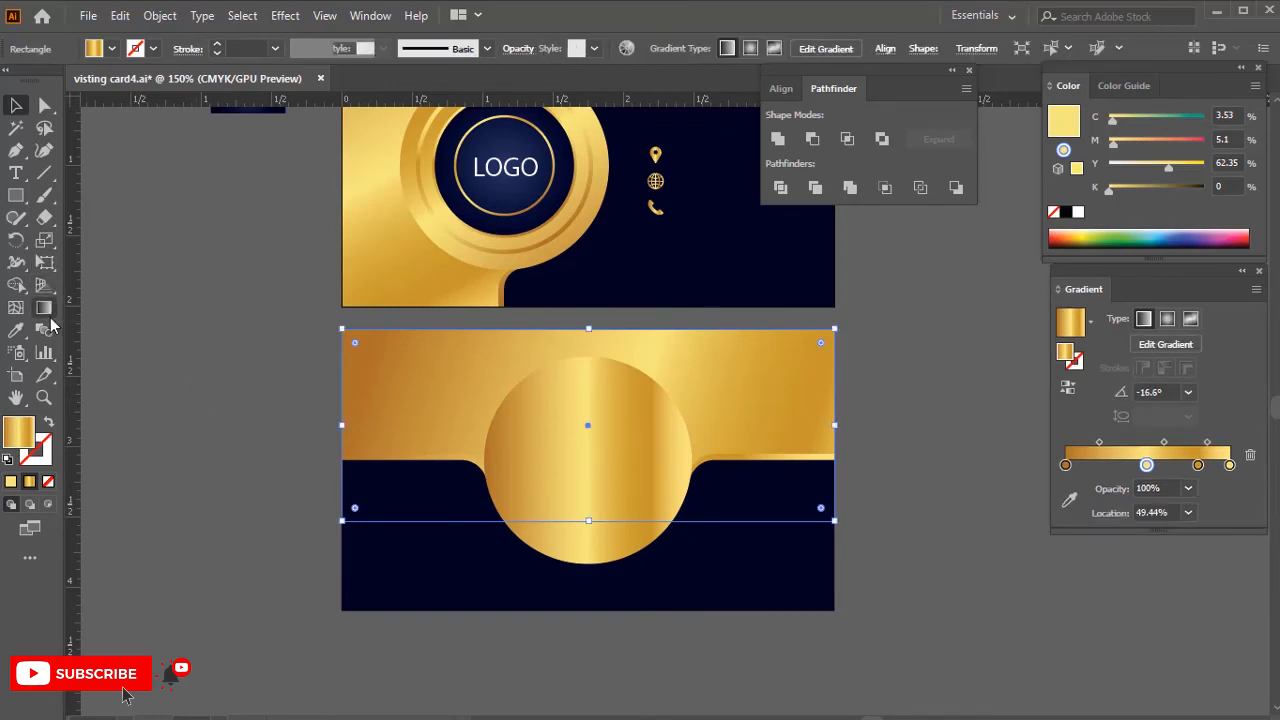
left_click(44, 308)
left_click_drag(165, 276, 941, 549)
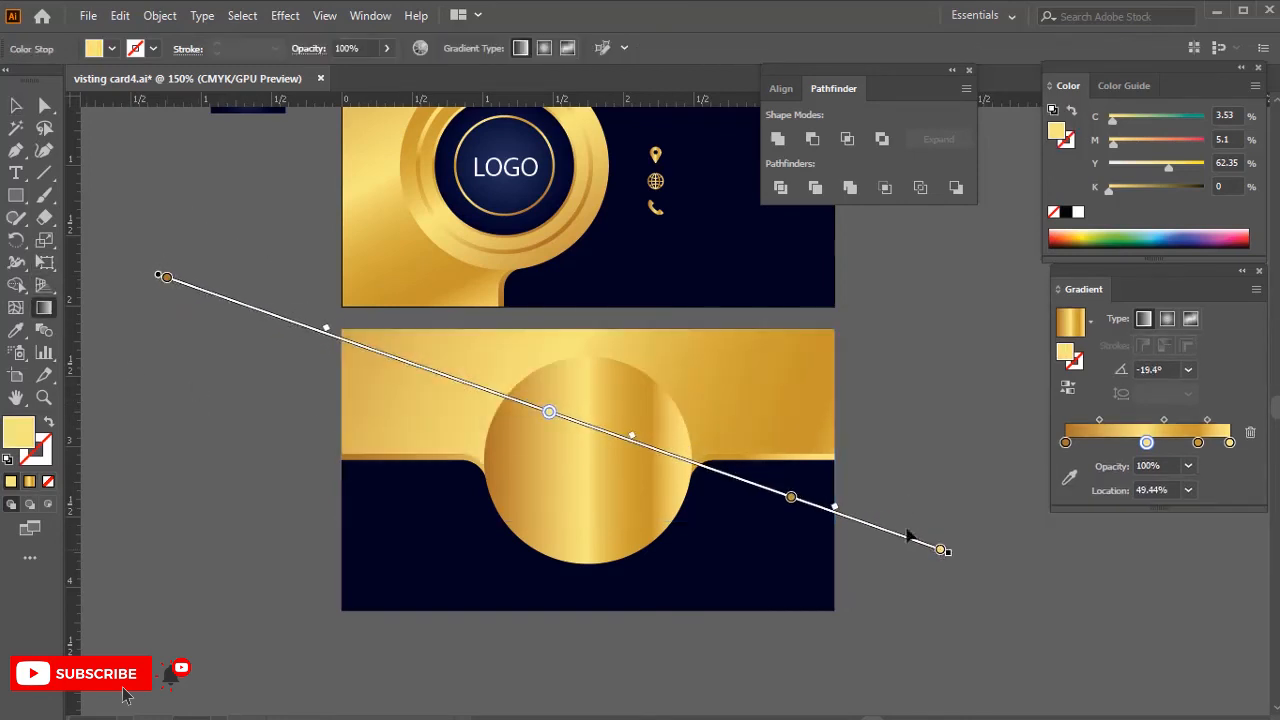
key("v")
left_click(931, 446)
- Duplicate the gold circle in place, shrink the copy concentrically and swap its gradient fill to the stroke
left_click(603, 470)
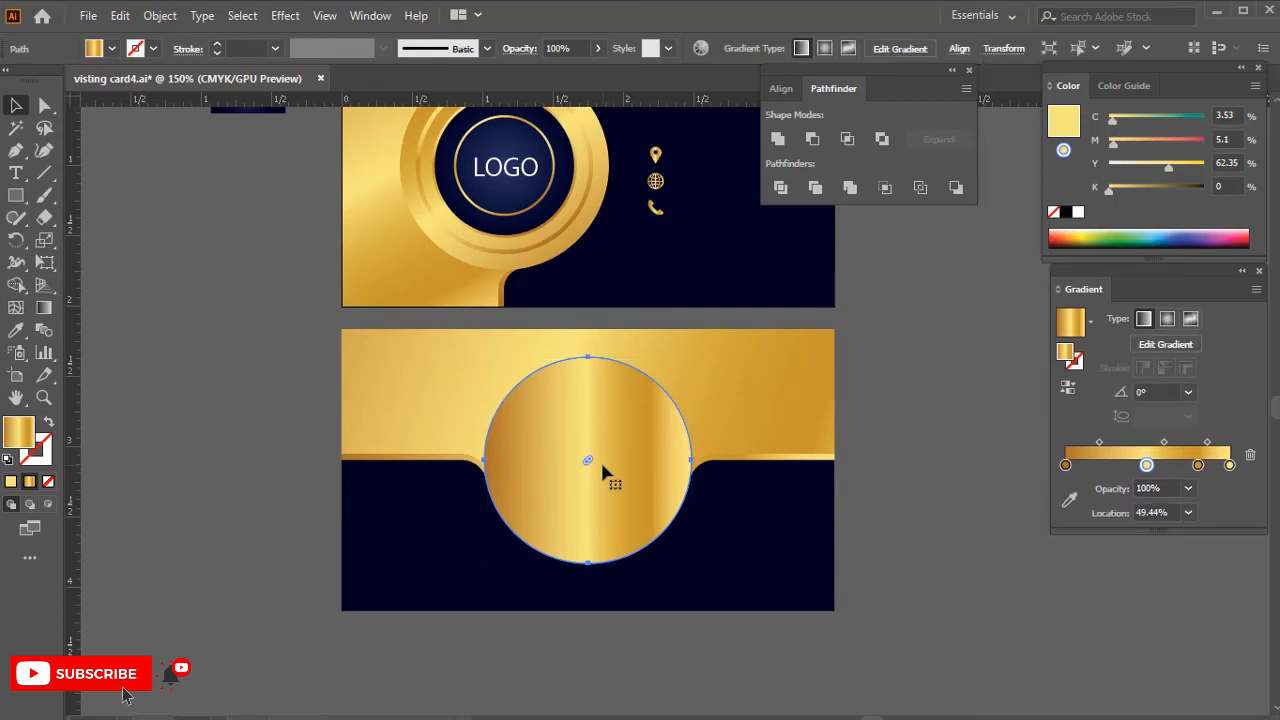
key("ctrl+shift+b")
left_click_drag(691, 563, 676, 551)
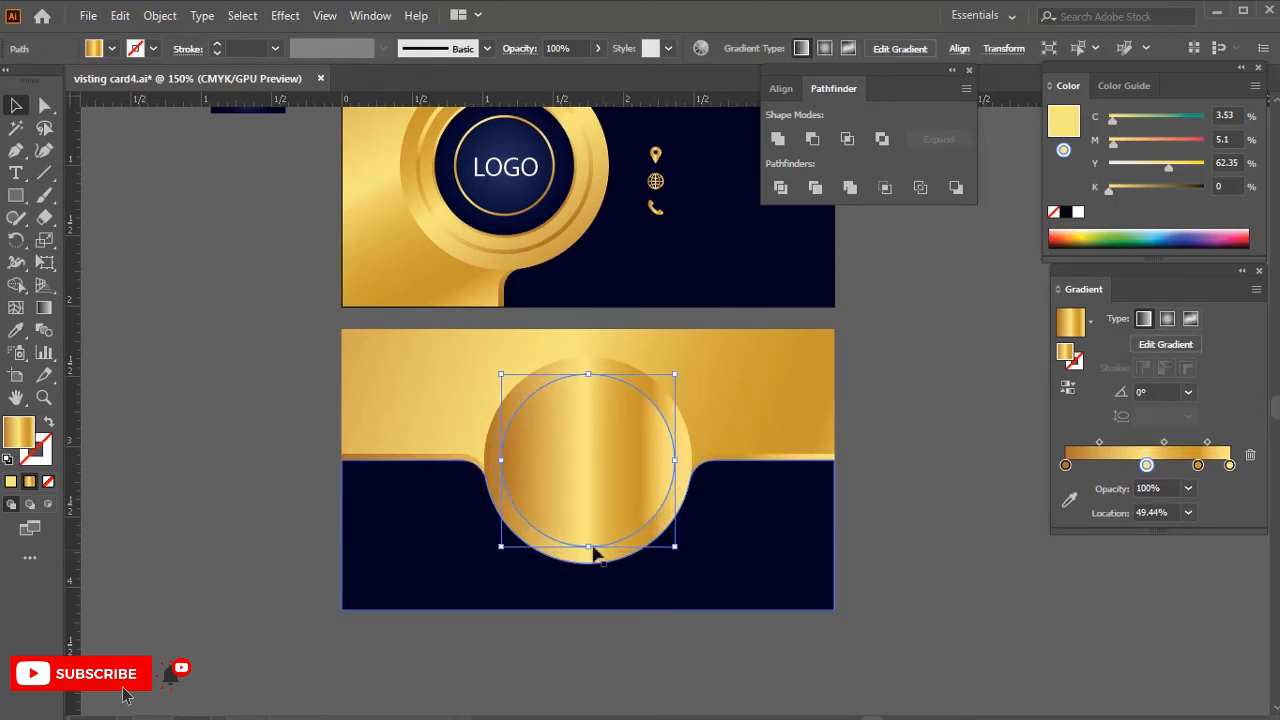
key("shift+x")
left_click(243, 486)
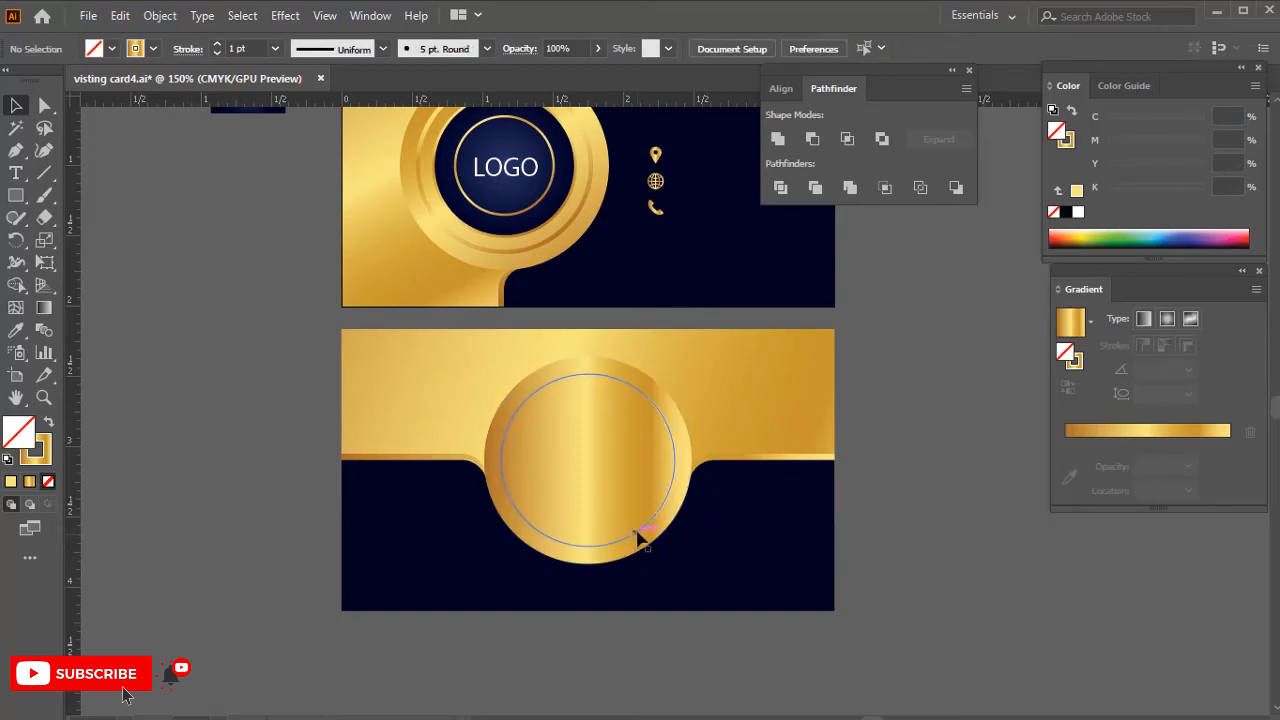
- Reverse the gold gradient on the inner ring and set its stroke weight to 2 pt with no fill
left_click(640, 539)
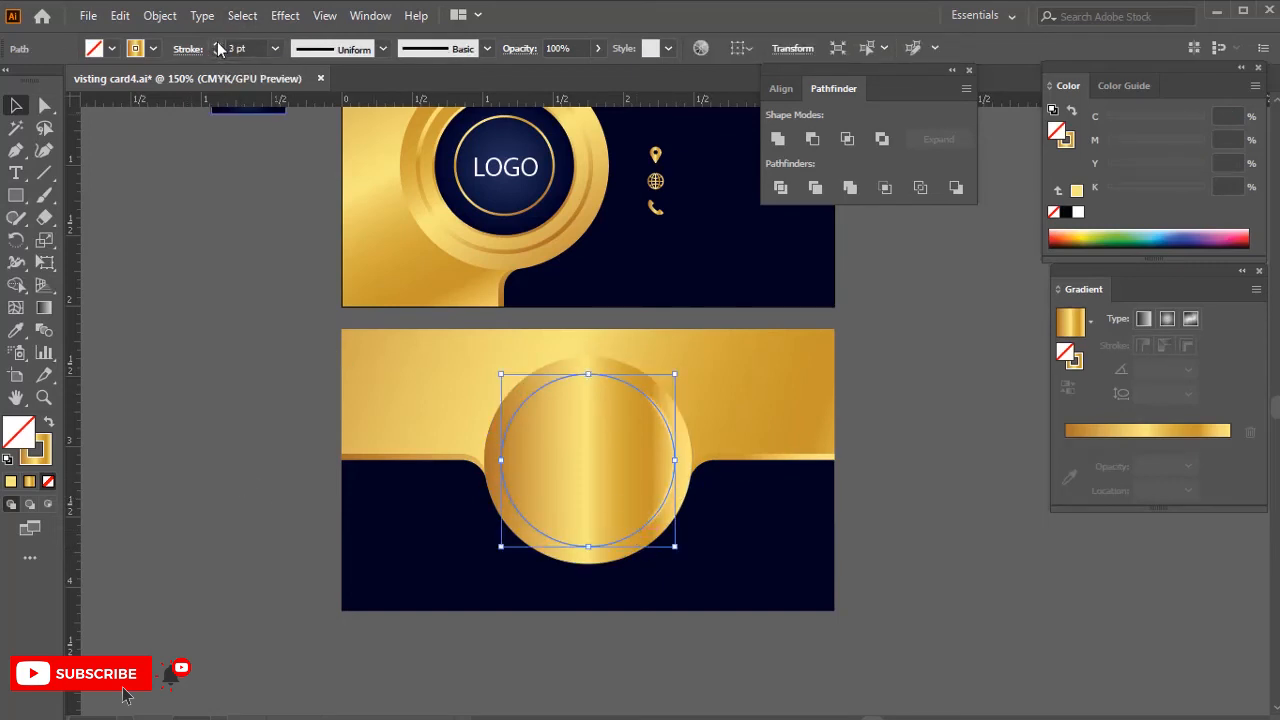
left_click(197, 289)
left_click(563, 544)
left_click(659, 537, "shift")
key("shift+x")
key("shift+x")
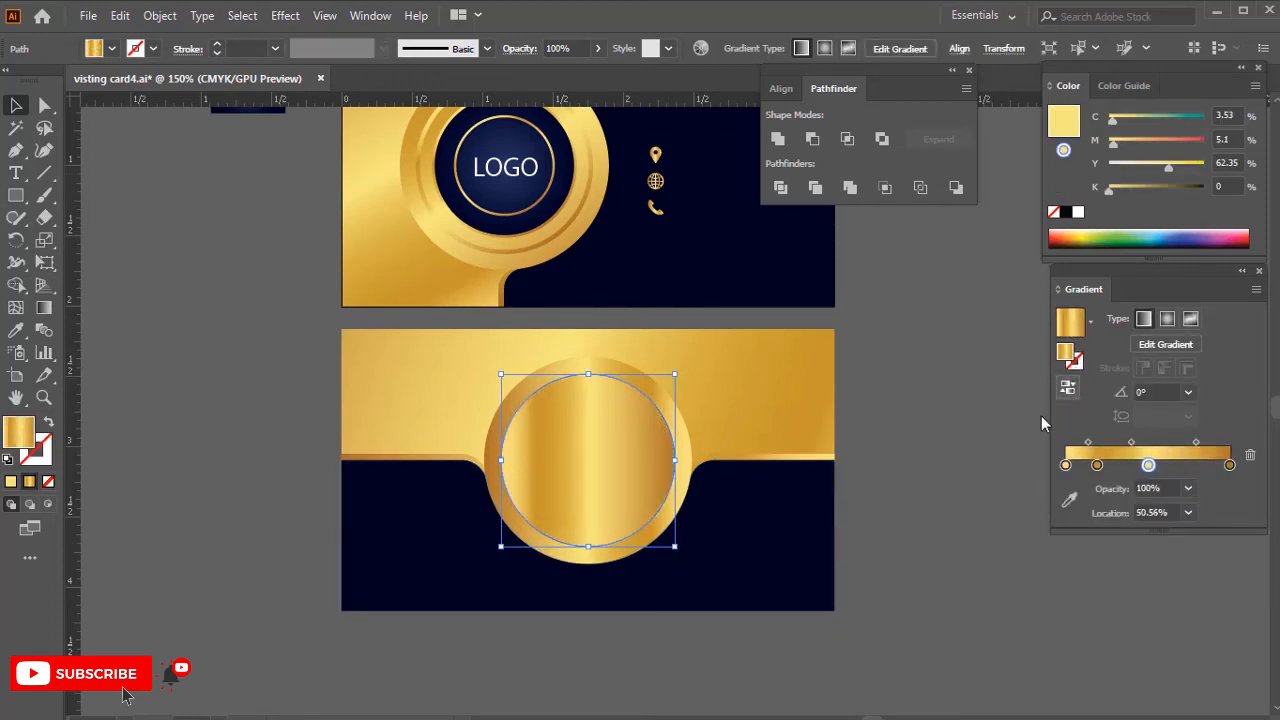
left_click(42, 455)
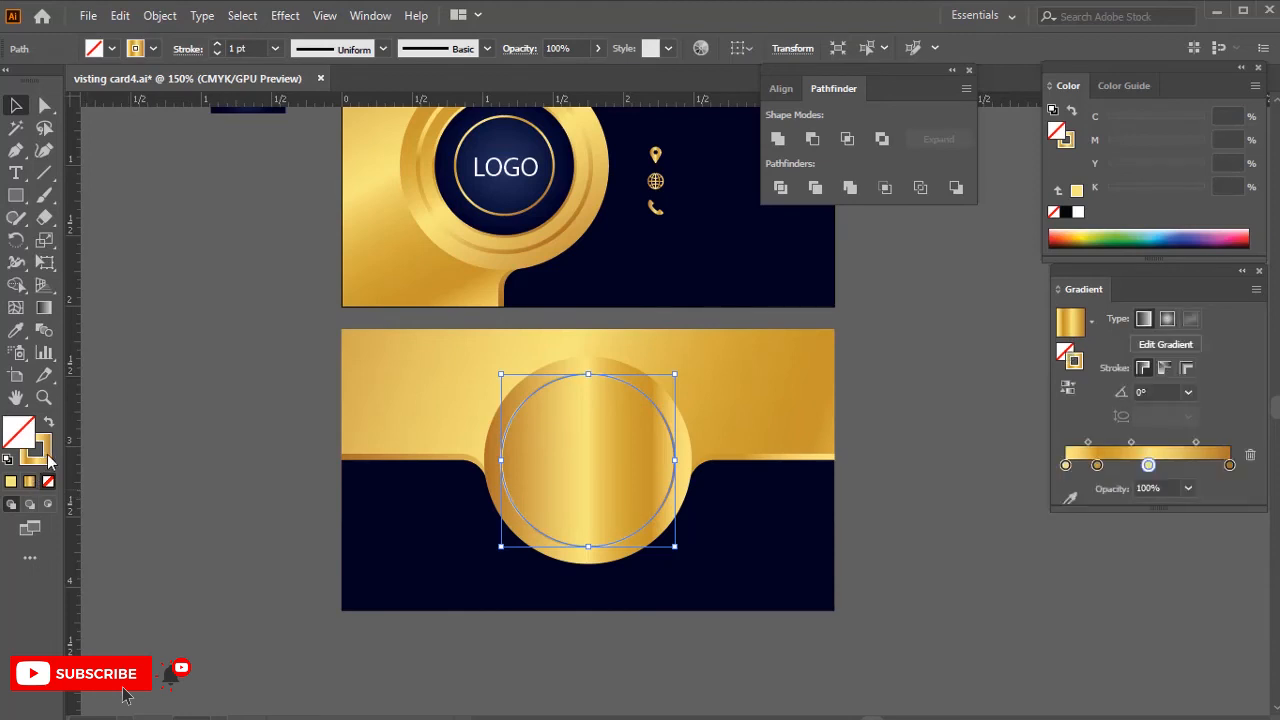
left_click(217, 45)
left_click(206, 344)
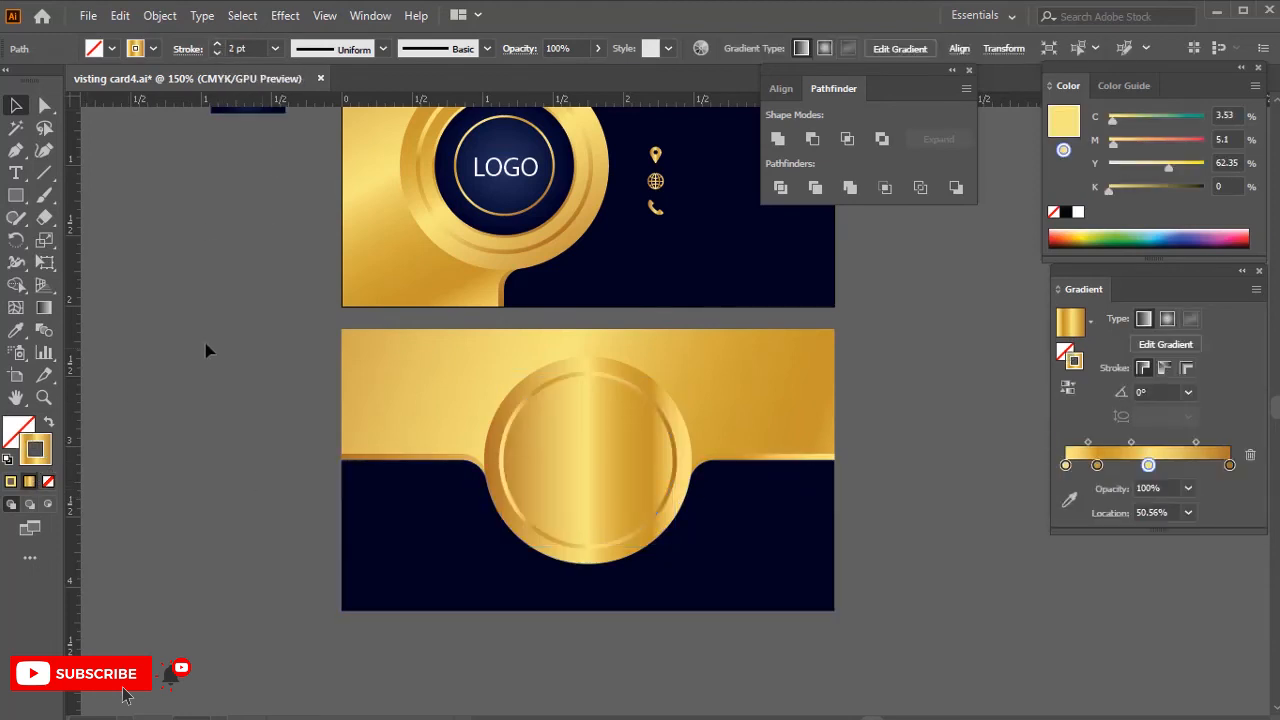
- Add a smaller concentric copy of the ring, filled with the navy gradient sampled from the upper medallion and stroked at 2 pt
left_click(604, 548)
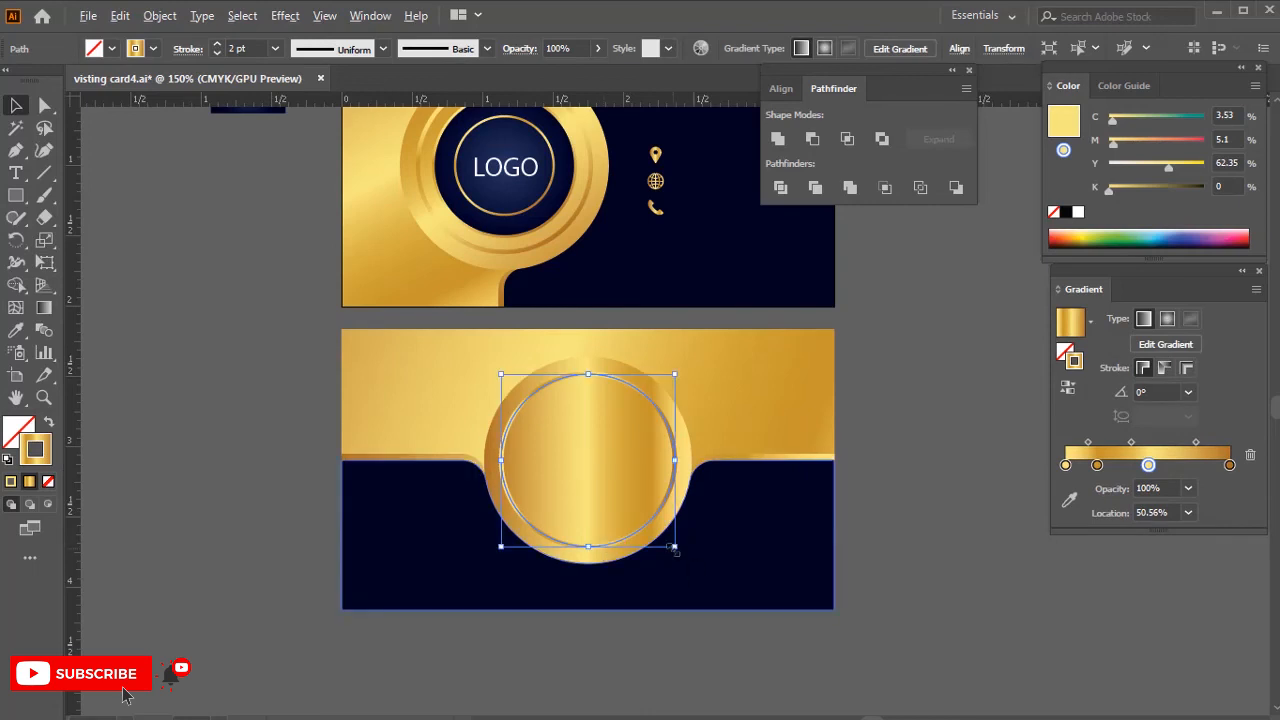
left_click_drag(675, 546, 656, 528)
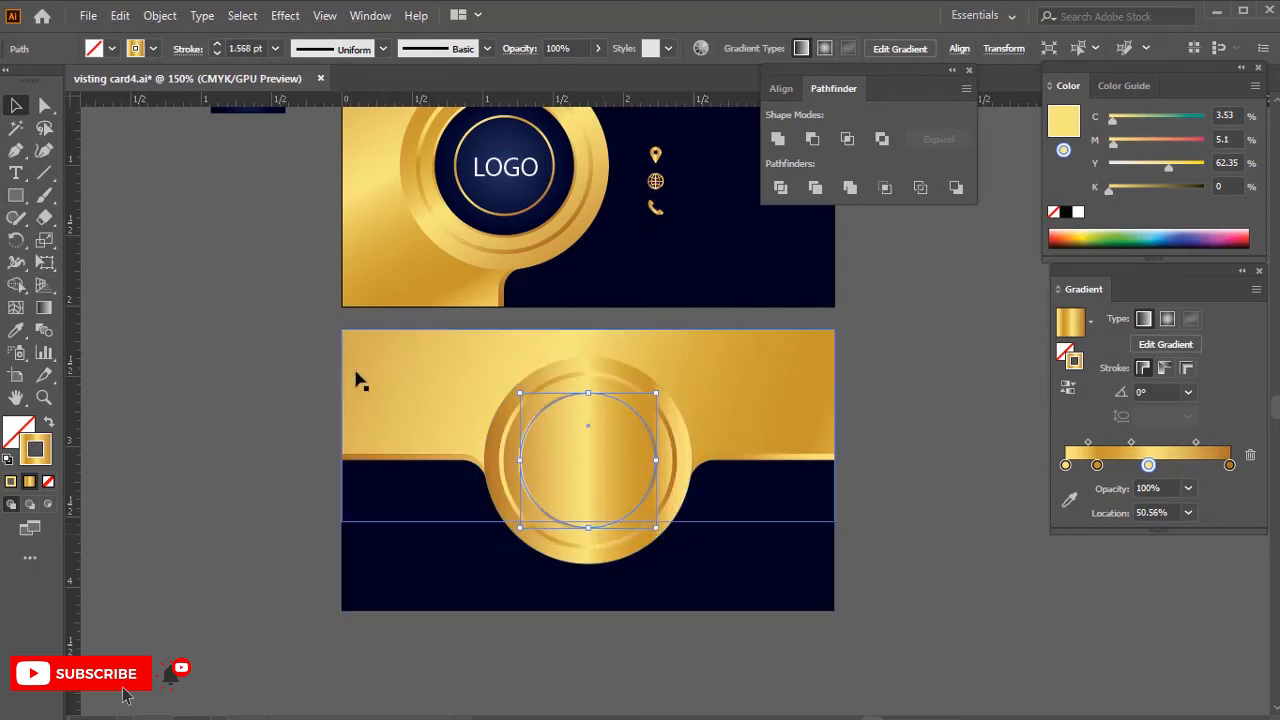
key("i")
left_click(522, 195)
key("v")
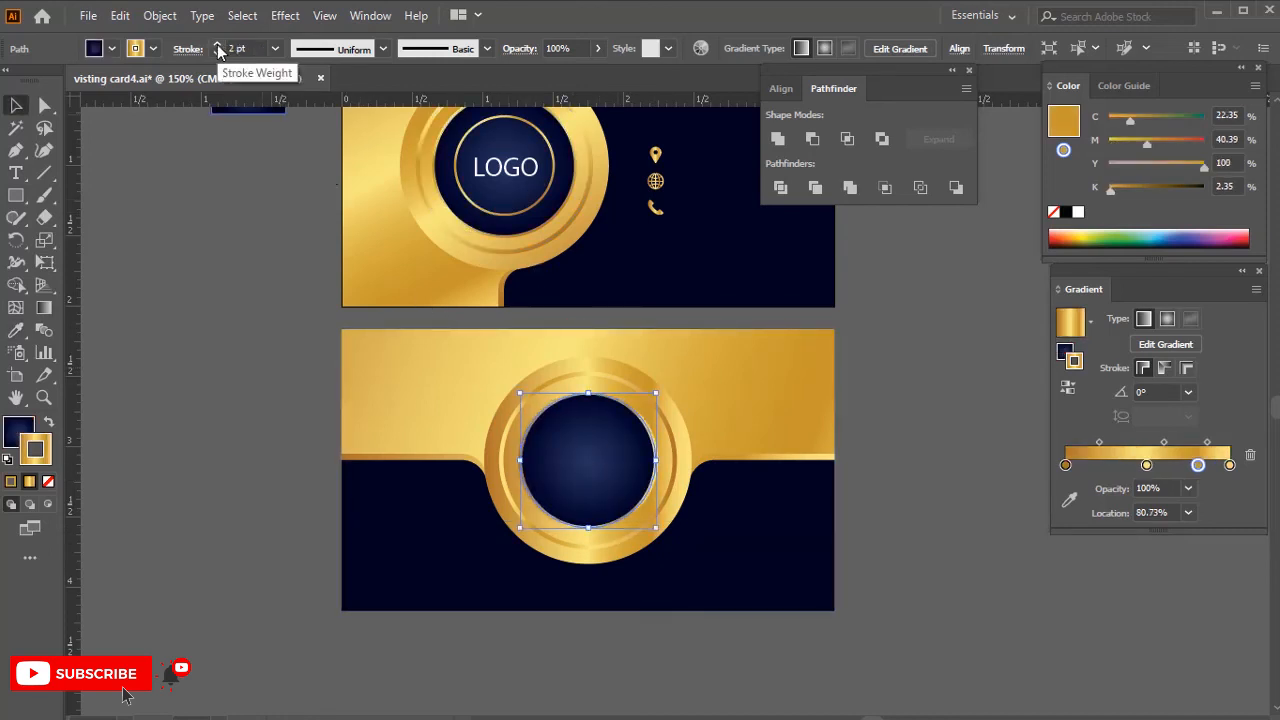
left_click(194, 220)
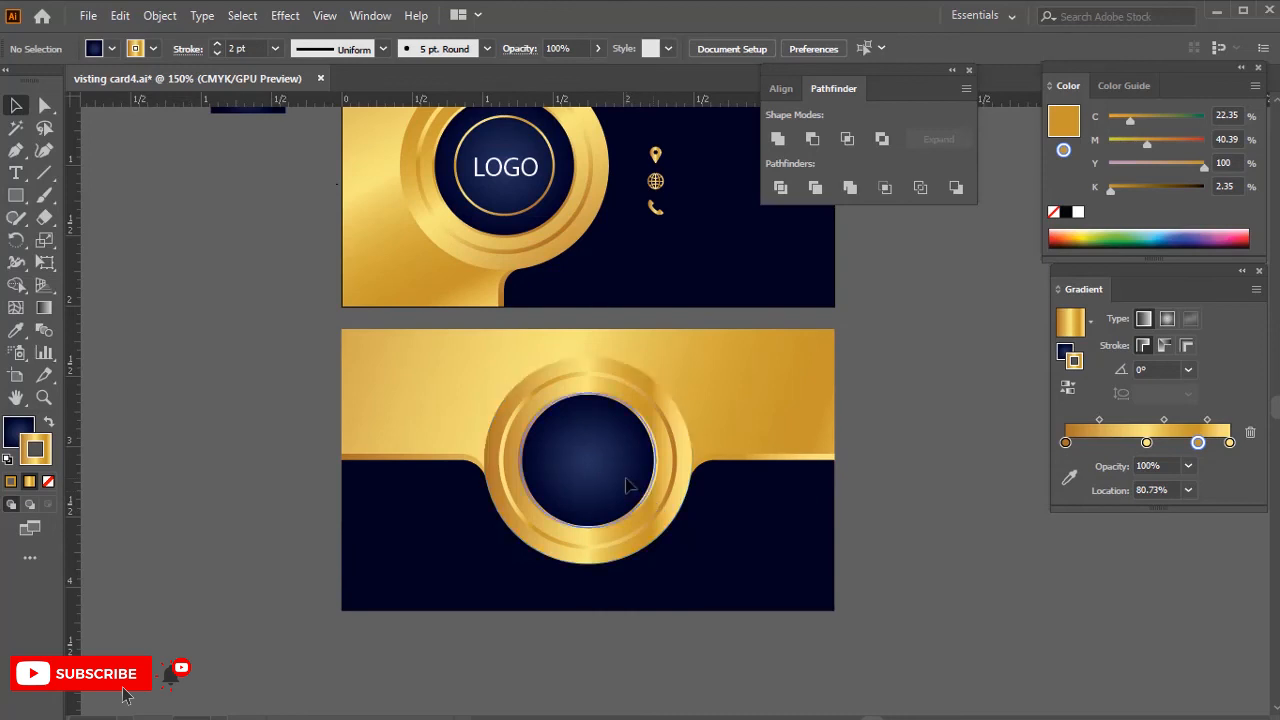
- Copy the outer gold ring, shrink it concentrically inside the navy circle and set its stroke to 1 pt
left_click(665, 505)
scroll(658, 513, "up", 2)
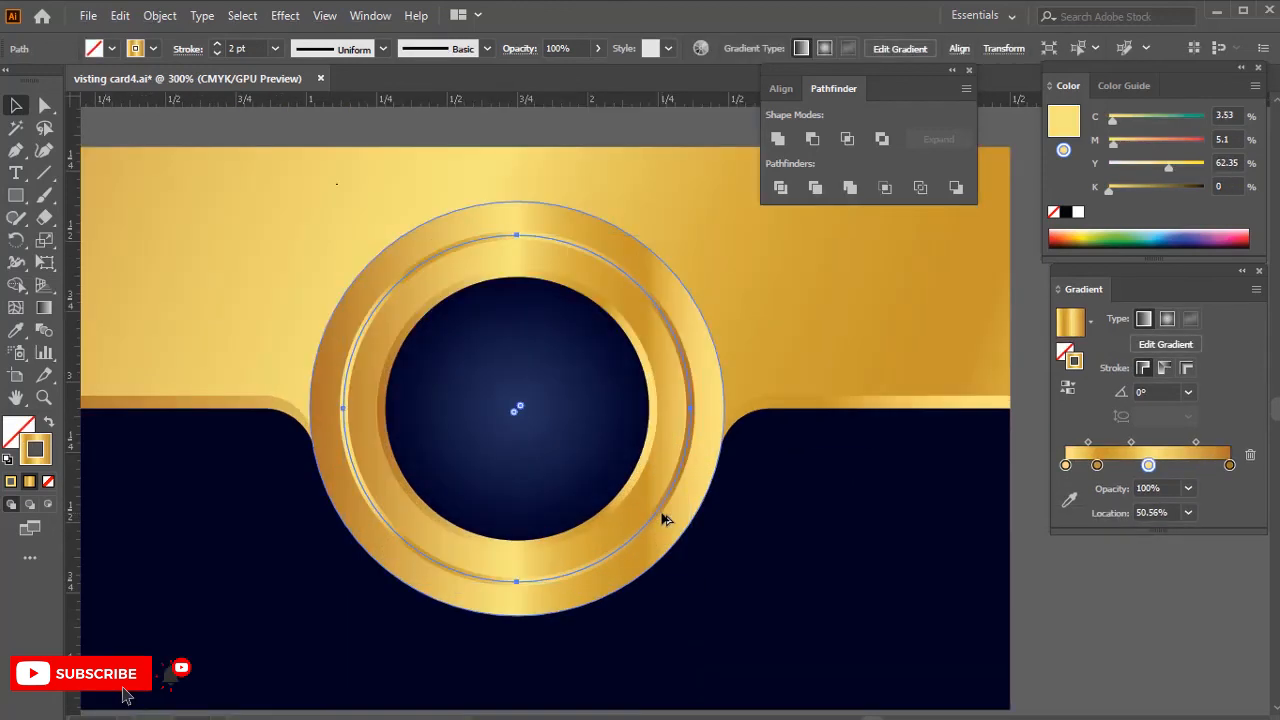
left_click_drag(697, 588, 615, 529)
left_click_drag(563, 475, 563, 475)
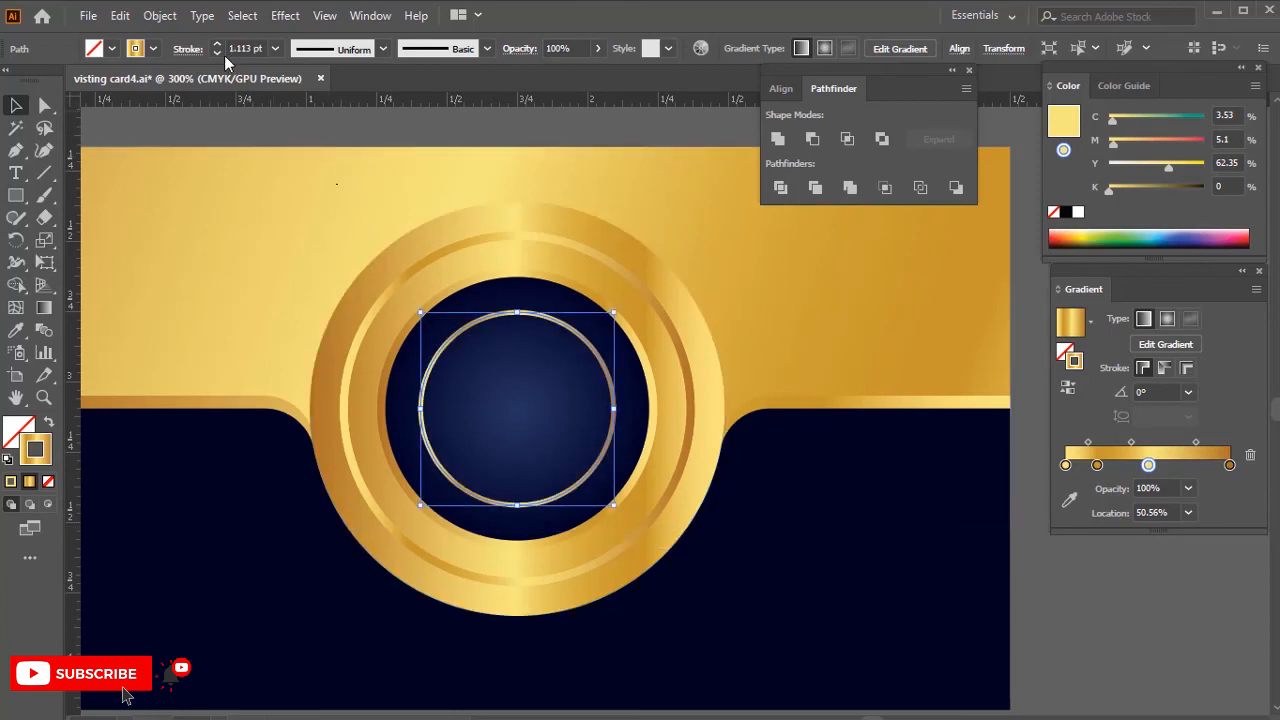
left_click(219, 54)
left_click(365, 133)
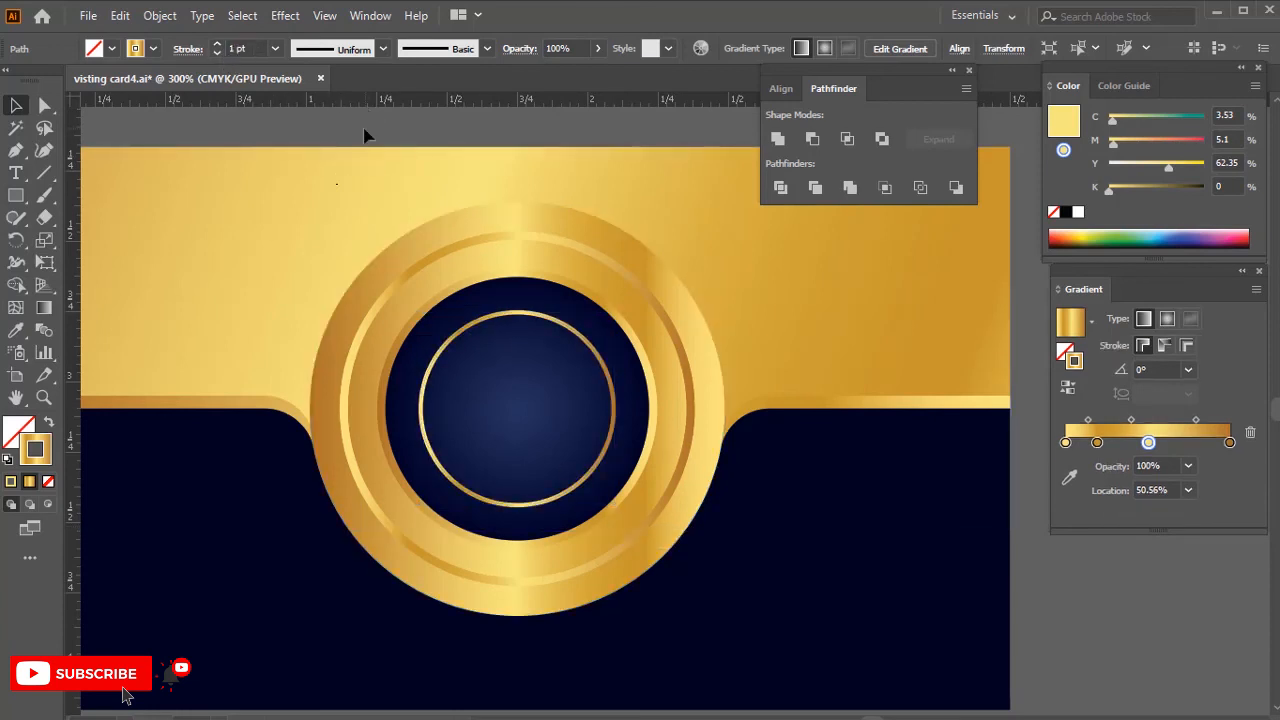
- Copy the LOGO text from the upper medallion to the lower medallion's centre and scale it down to about 12.4 pt
key("ctrl+1")
scroll(465, 230, "up", 2)
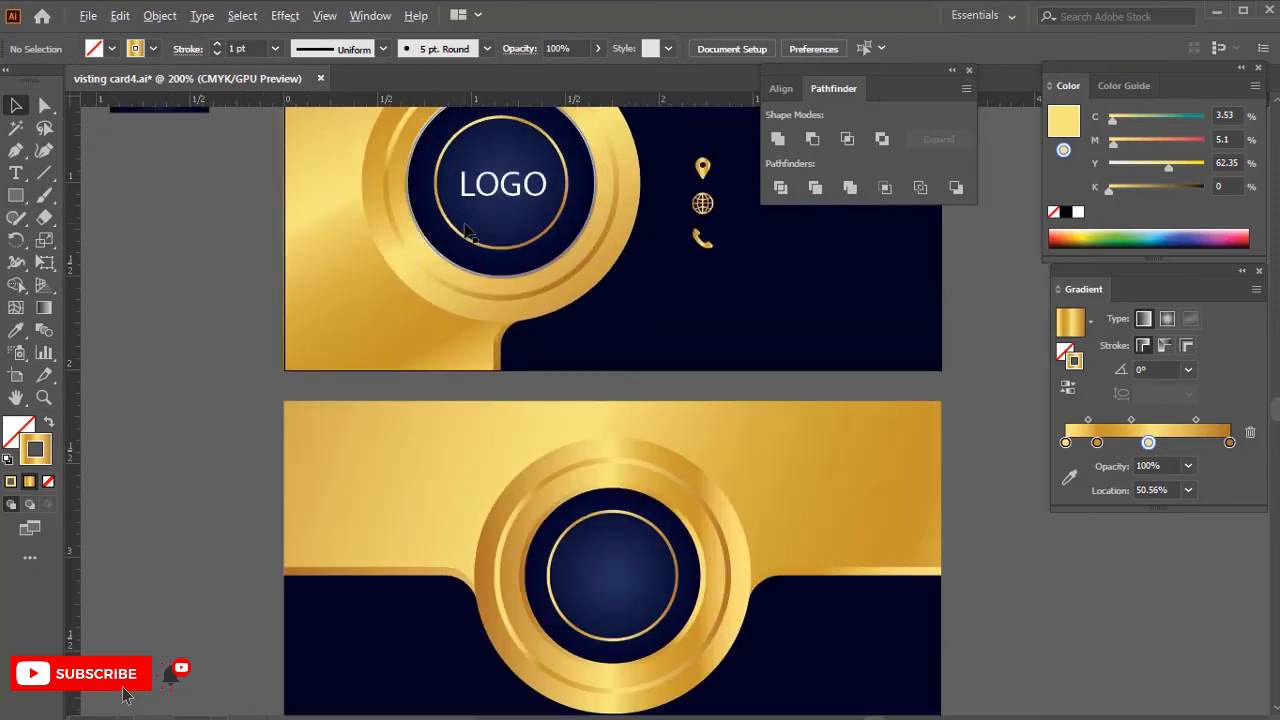
left_click_drag(512, 195, 622, 591)
scroll(640, 585, "up", 2)
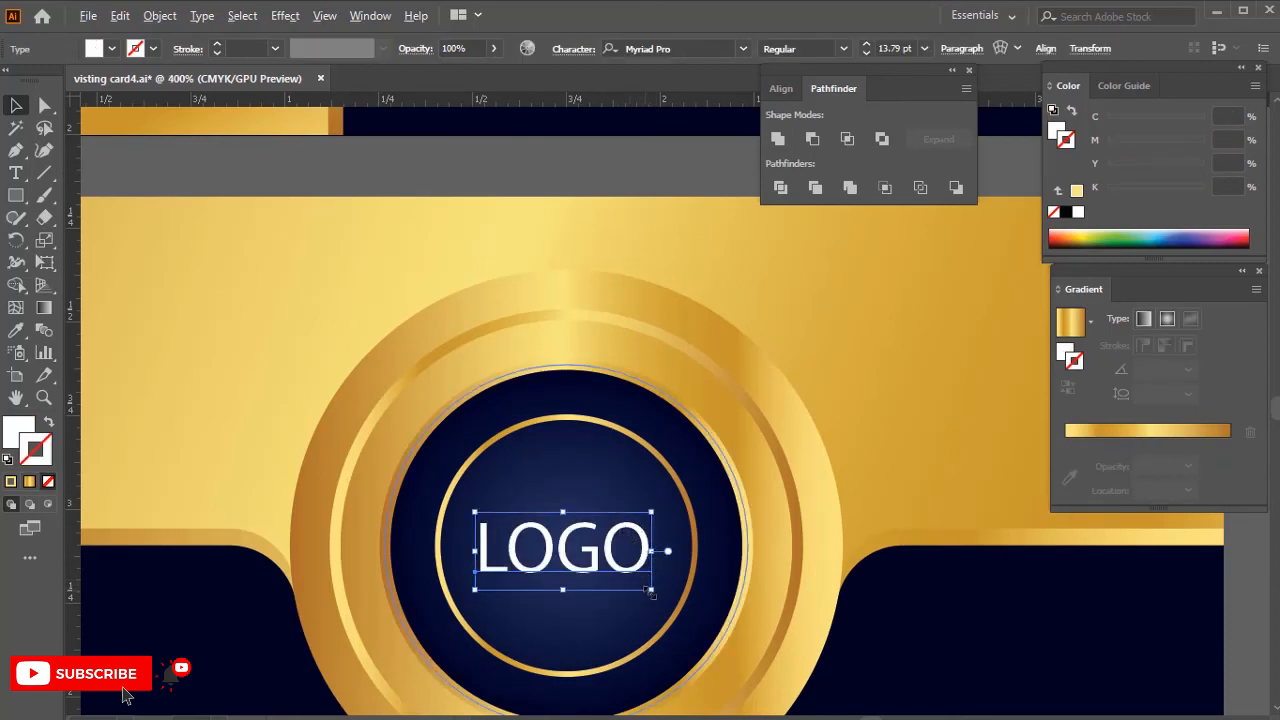
mouse_move(651, 590)
left_mouse_down()
mouse_move(672, 578)
mouse_move(638, 582)
left_mouse_up()
scroll(545, 487, "down", 2)
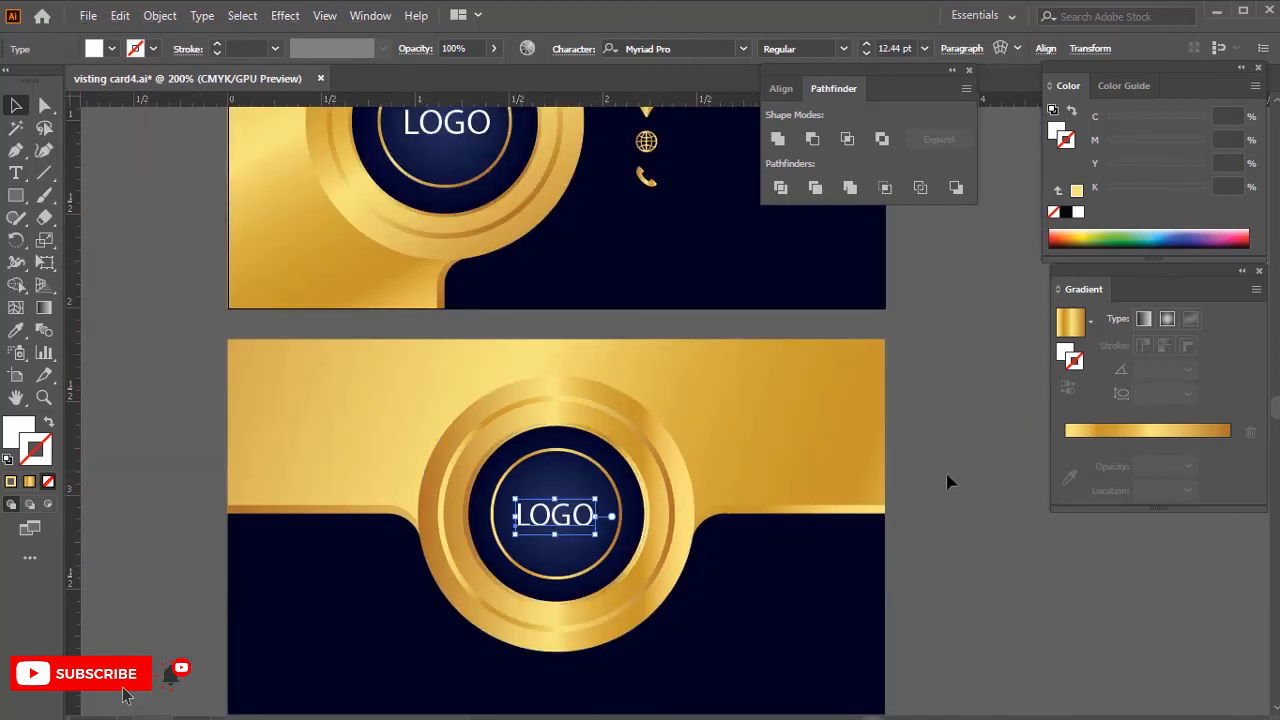
left_click(909, 471)
- Examine both sides of the finished business card with the interface panels hidden
scroll(909, 471, "down", 2)
left_click_drag(847, 488, 837, 463)
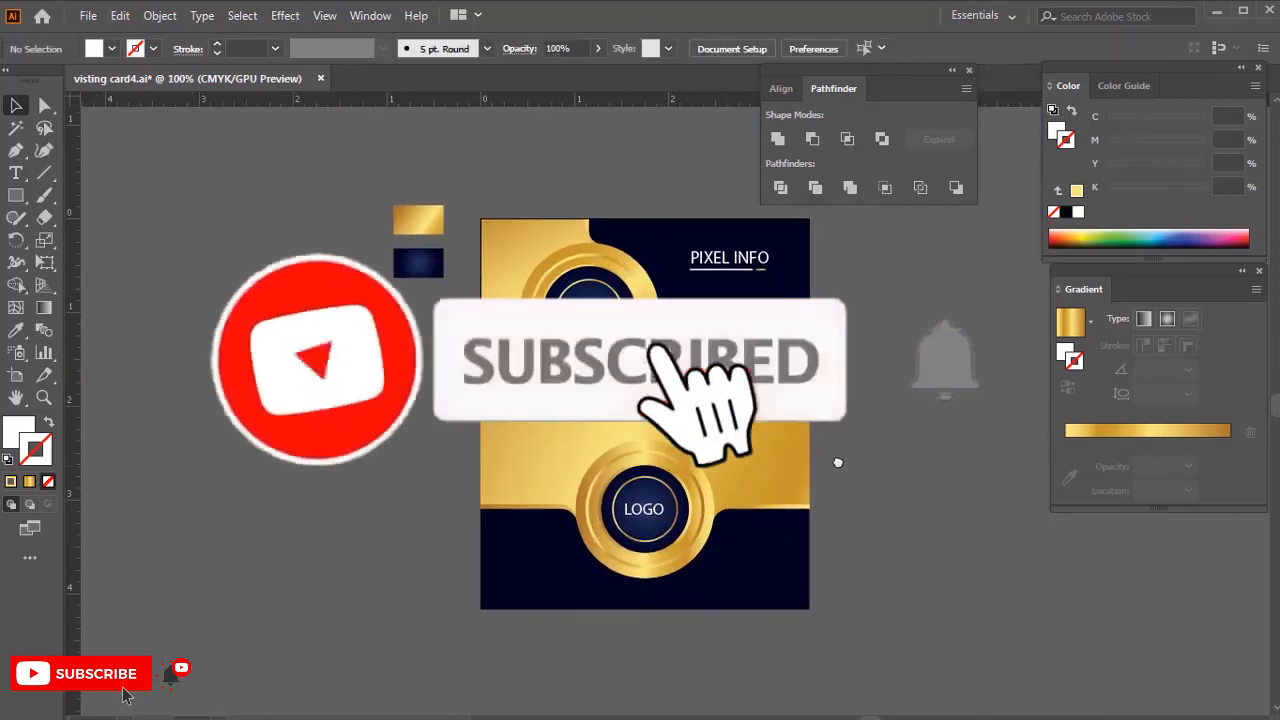
key("z")
left_click_drag(486, 228, 514, 263)
left_click_drag(700, 385, 629, 429)
key("Tab")
left_click_drag(833, 340, 895, 351)
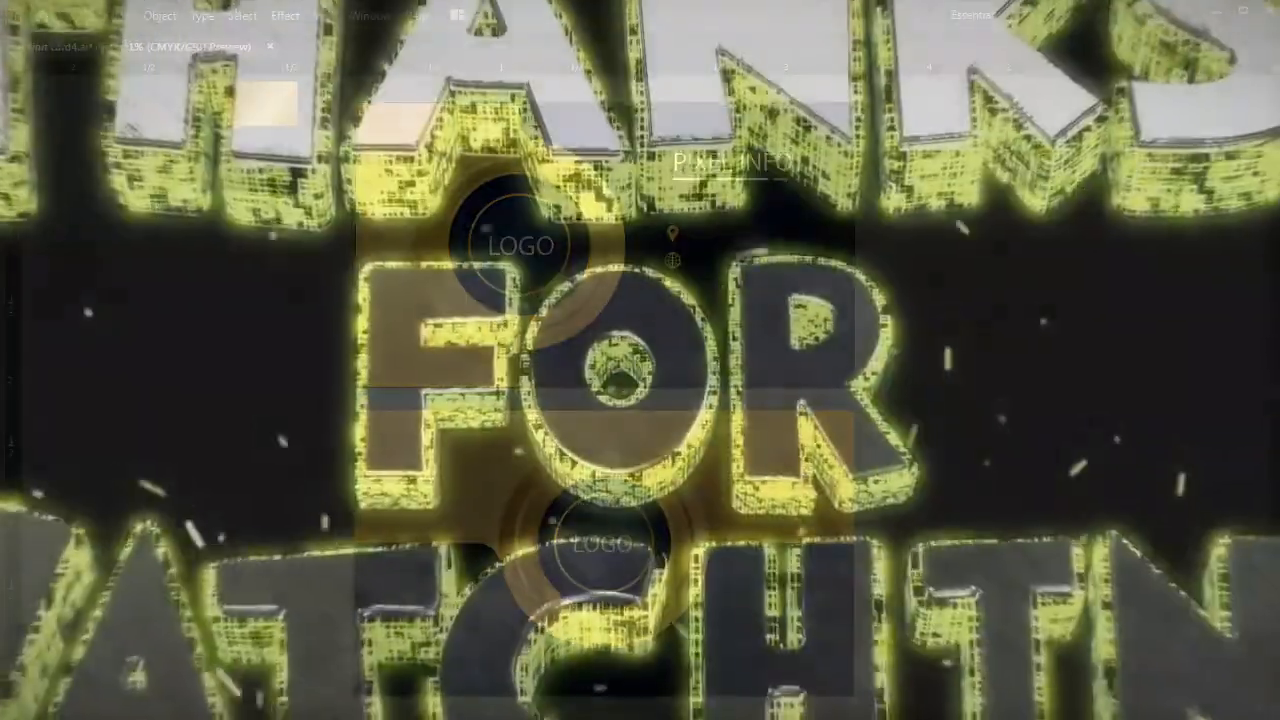